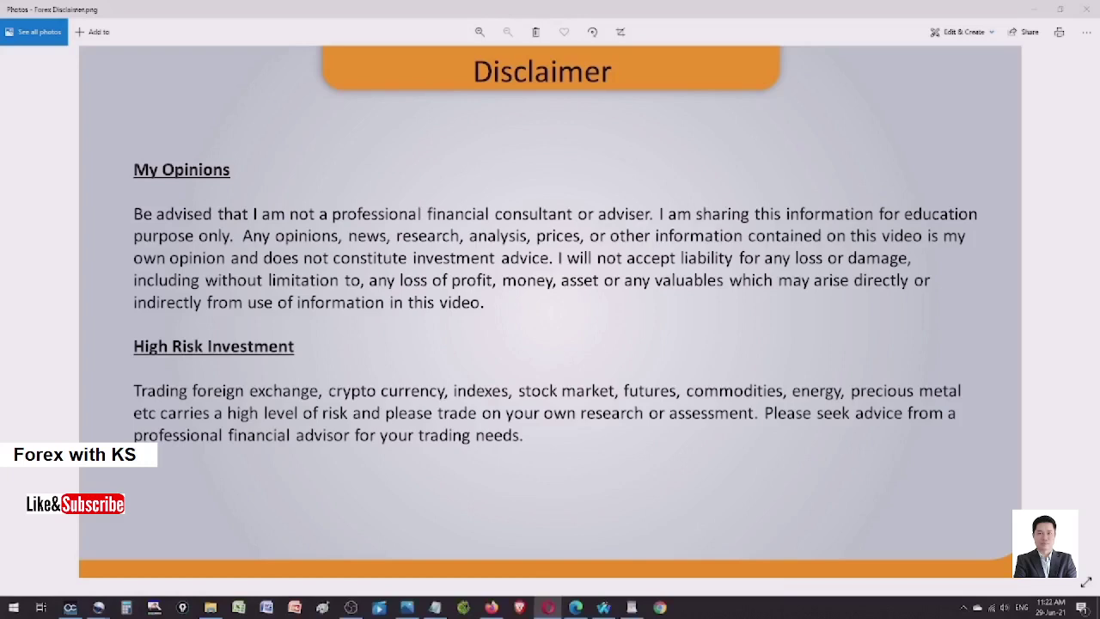
# Step: Close the video player and look over this week's events on the Forex Factory calendar
pyautogui.press('XF86AudioPlay')
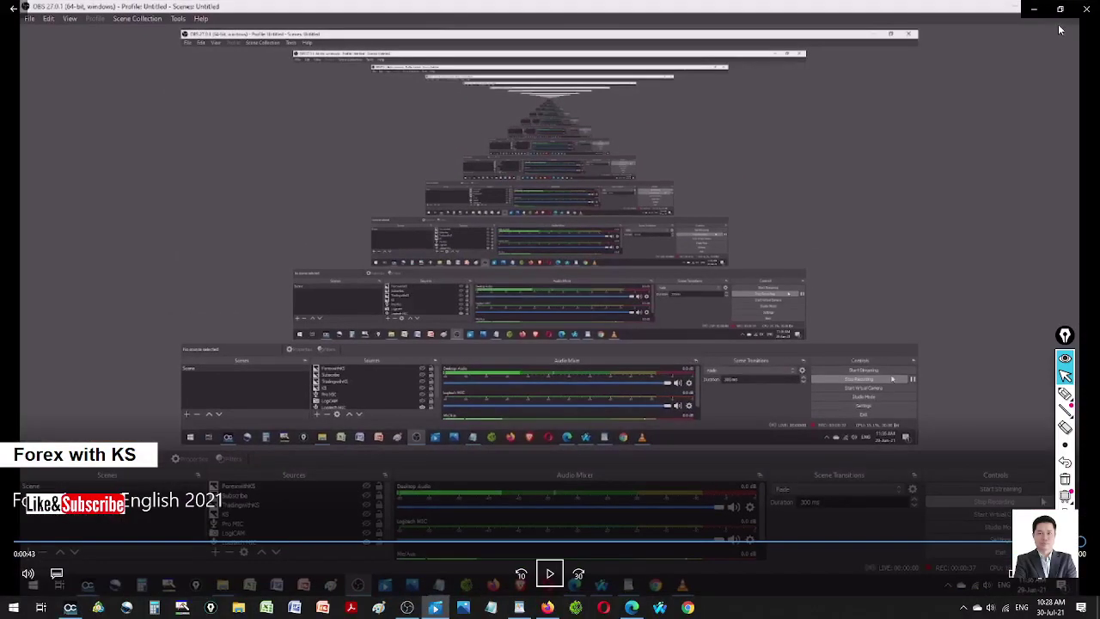
pyautogui.click(1085, 9)
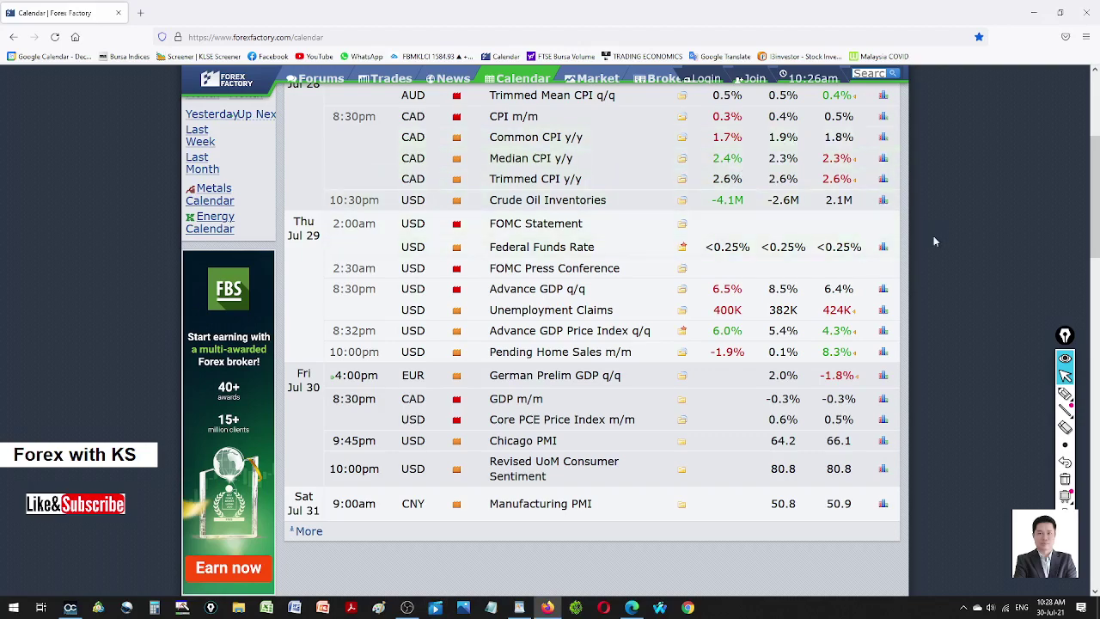
pyautogui.scroll(3, 920, 326)
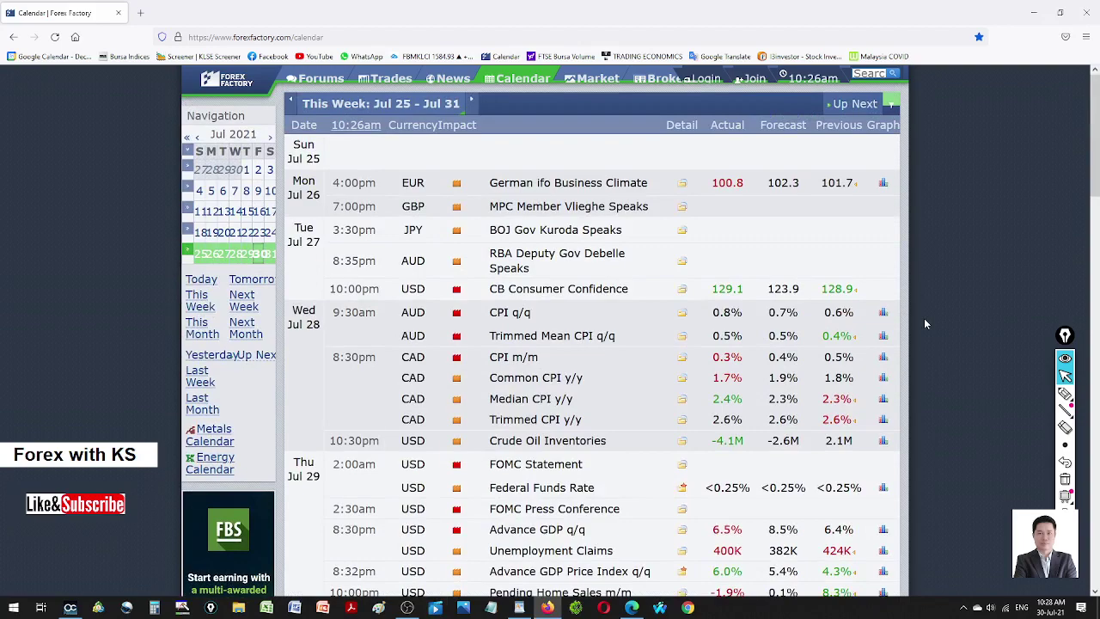
pyautogui.scroll(-3, 946, 298)
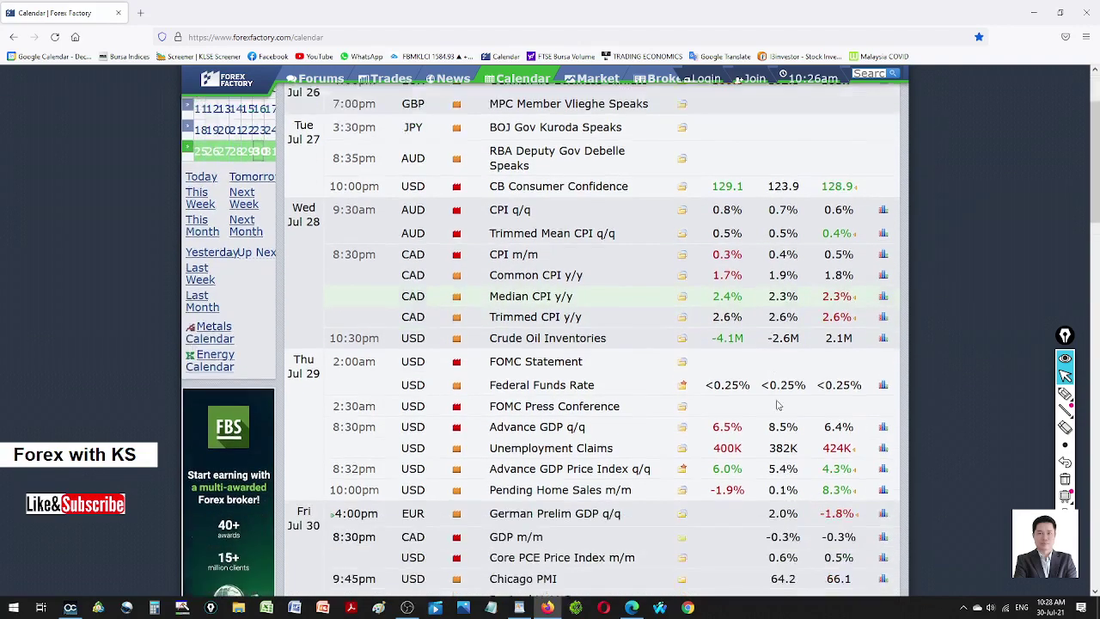
# Step: Underline the 6.5% GDP and 400K claims figures in ink, circle 382K, 6.0% and -1.9%, and clear the marks
pyautogui.click(1065, 394)
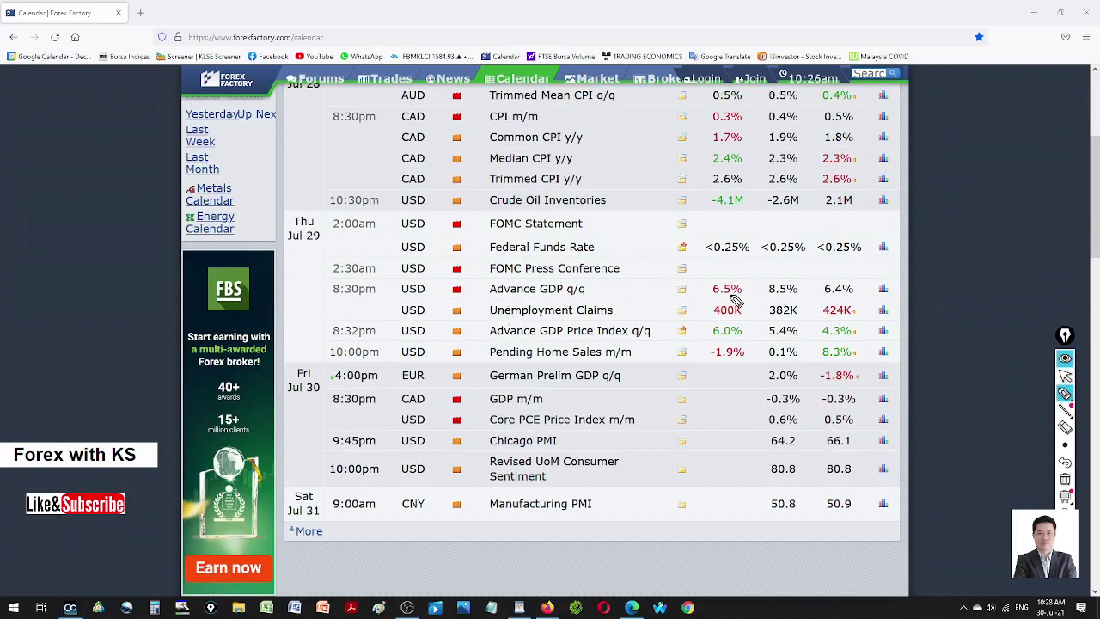
pyautogui.moveTo(714, 299); pyautogui.dragTo(751, 298)
pyautogui.moveTo(714, 319); pyautogui.dragTo(741, 319)
pyautogui.moveTo(775, 327)
pyautogui.mouseDown()
pyautogui.moveTo(799, 326)
pyautogui.moveTo(803, 307)
pyautogui.moveTo(767, 305)
pyautogui.moveTo(776, 318)
pyautogui.mouseUp()
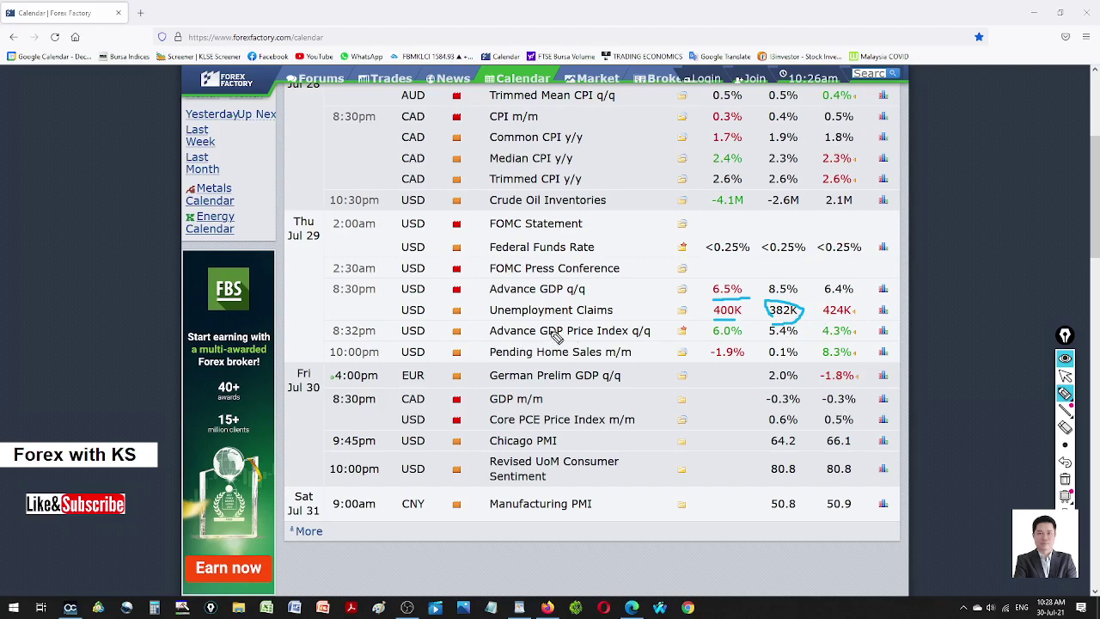
pyautogui.moveTo(758, 333)
pyautogui.mouseDown()
pyautogui.moveTo(730, 325)
pyautogui.moveTo(706, 341)
pyautogui.moveTo(741, 347)
pyautogui.moveTo(703, 351)
pyautogui.moveTo(726, 370)
pyautogui.moveTo(764, 361)
pyautogui.moveTo(732, 346)
pyautogui.mouseUp()
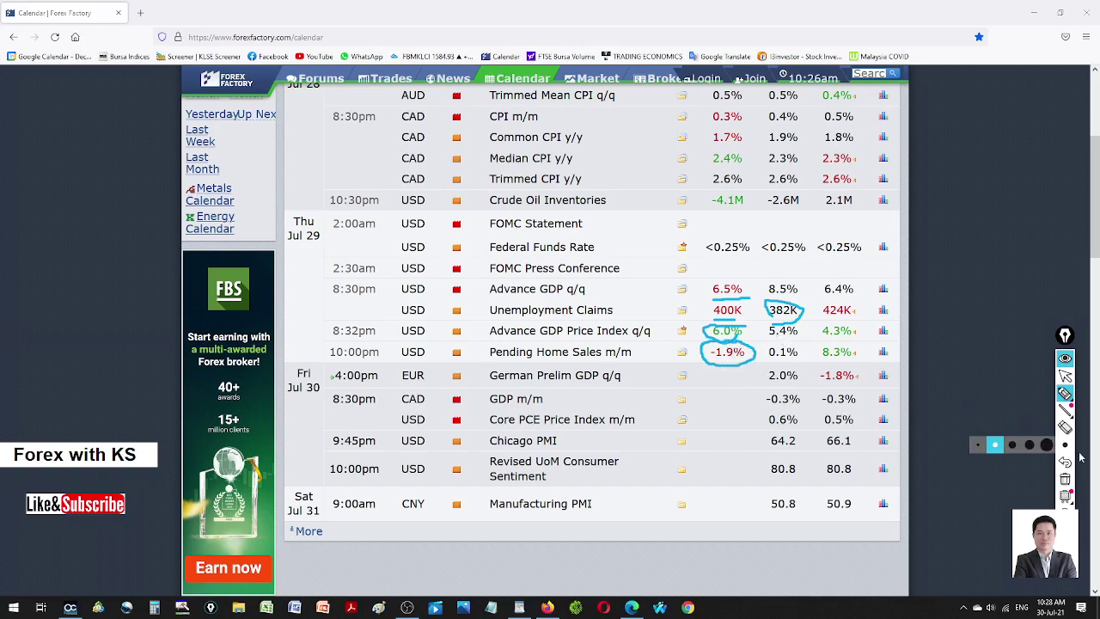
pyautogui.click(1065, 478)
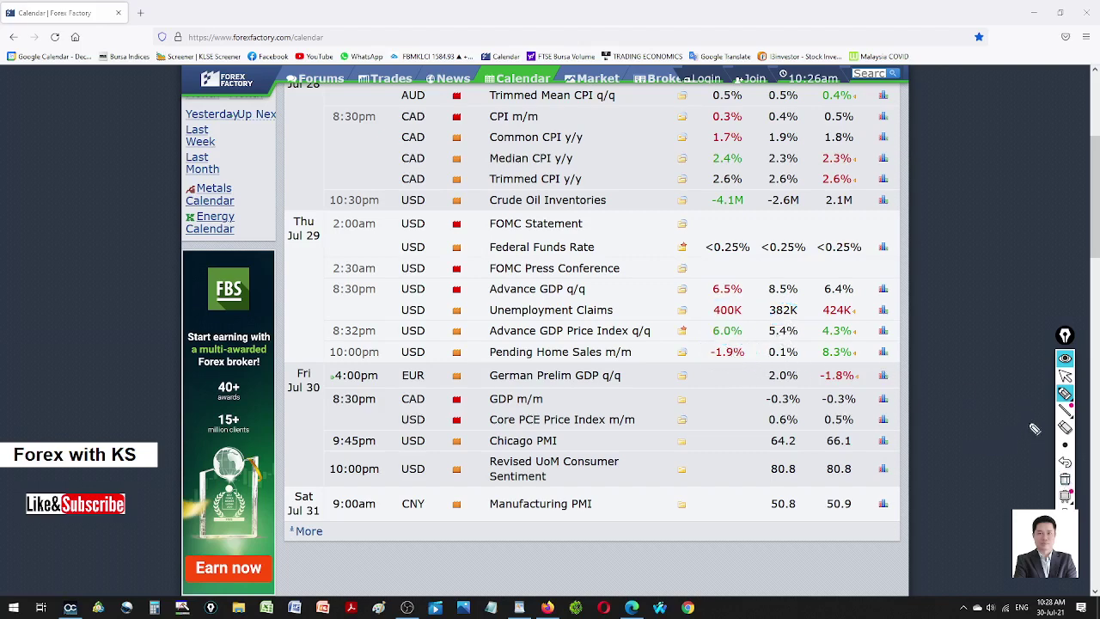
pyautogui.click(1065, 375)
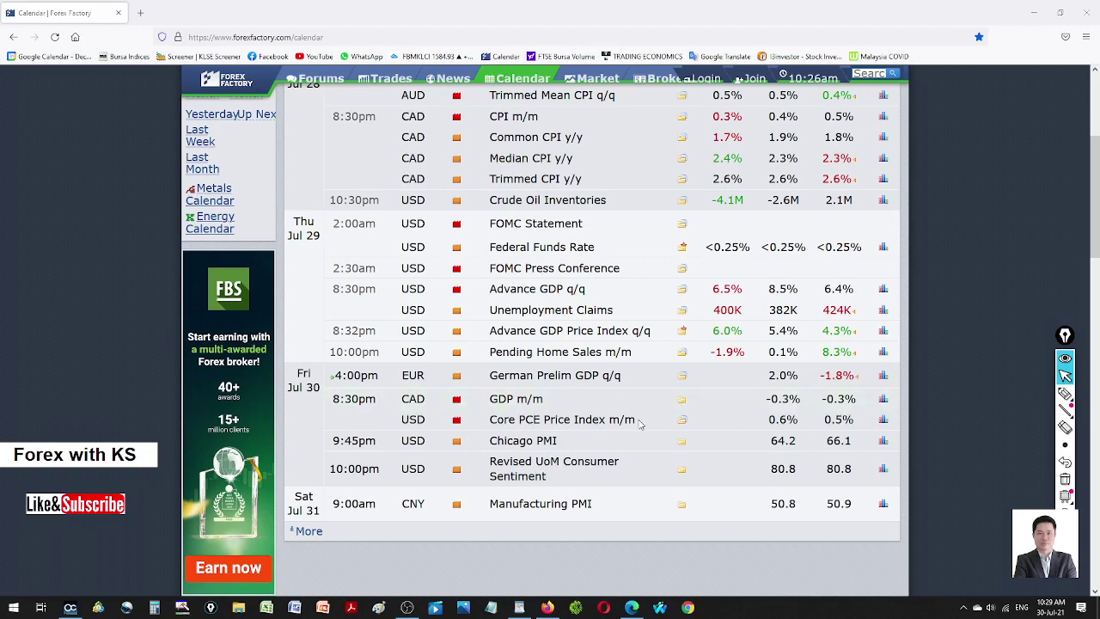
# Step: Highlight Friday's Core PCE Price Index, CAD GDP and German Prelim GDP events in the calendar
pyautogui.moveTo(638, 423); pyautogui.dragTo(490, 429)
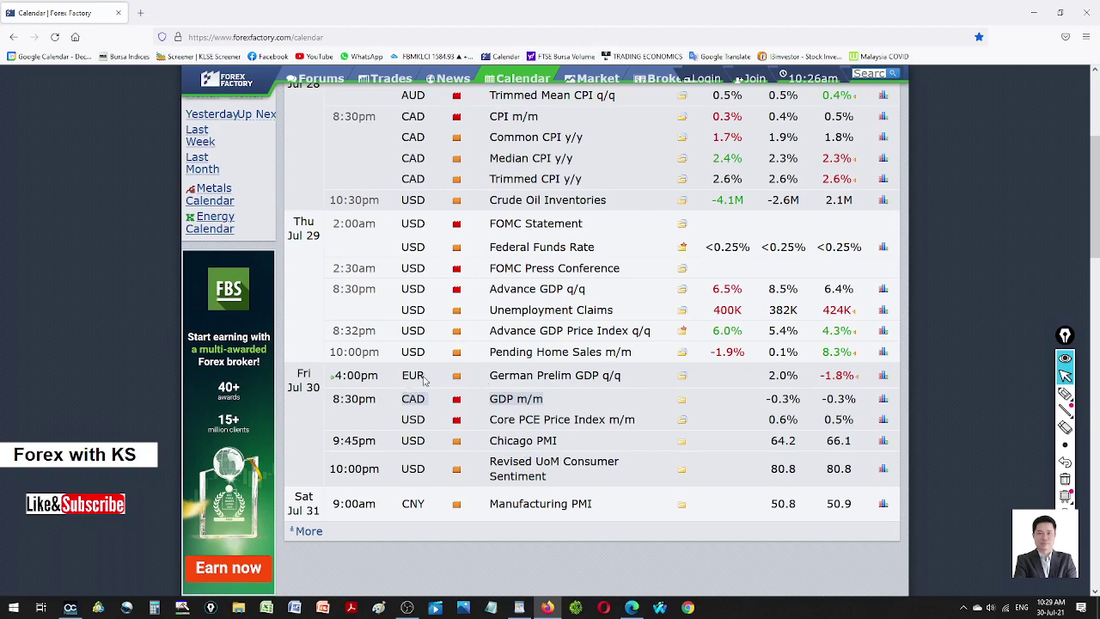
pyautogui.moveTo(630, 378); pyautogui.dragTo(494, 380)
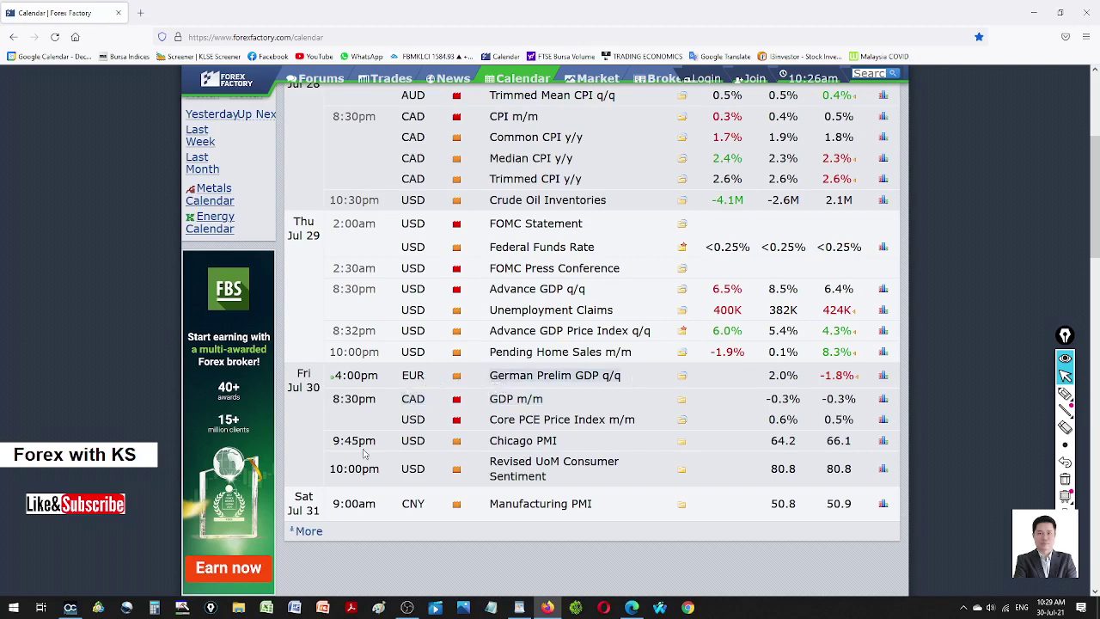
# Step: Switch to the TradingView chart and display the DXY symbol from the watchlist
pyautogui.click(1034, 12)
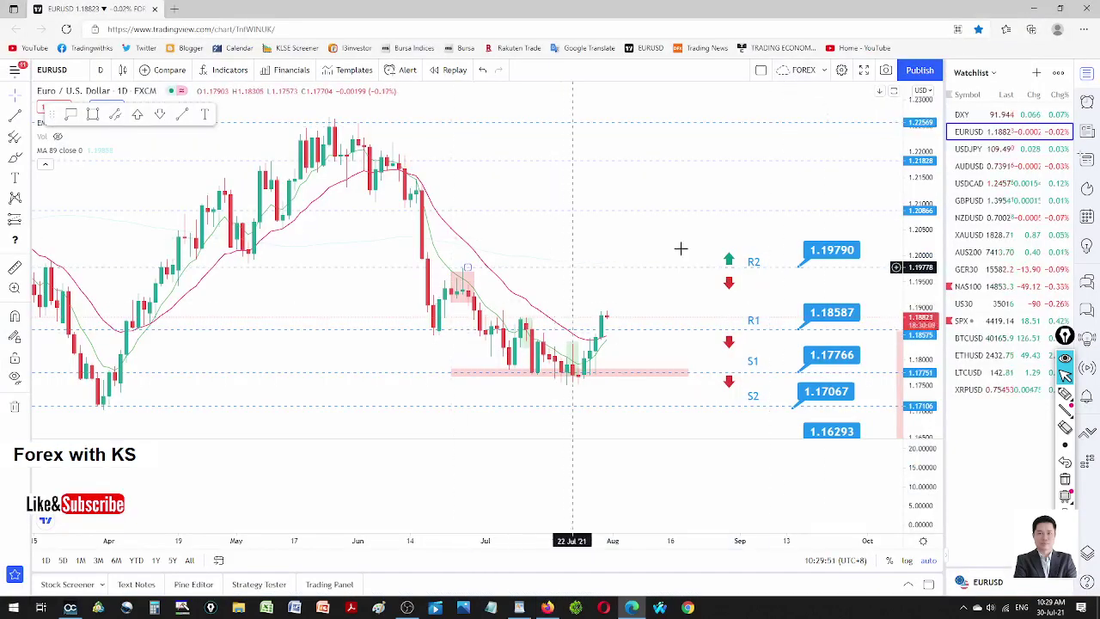
pyautogui.press('Up')
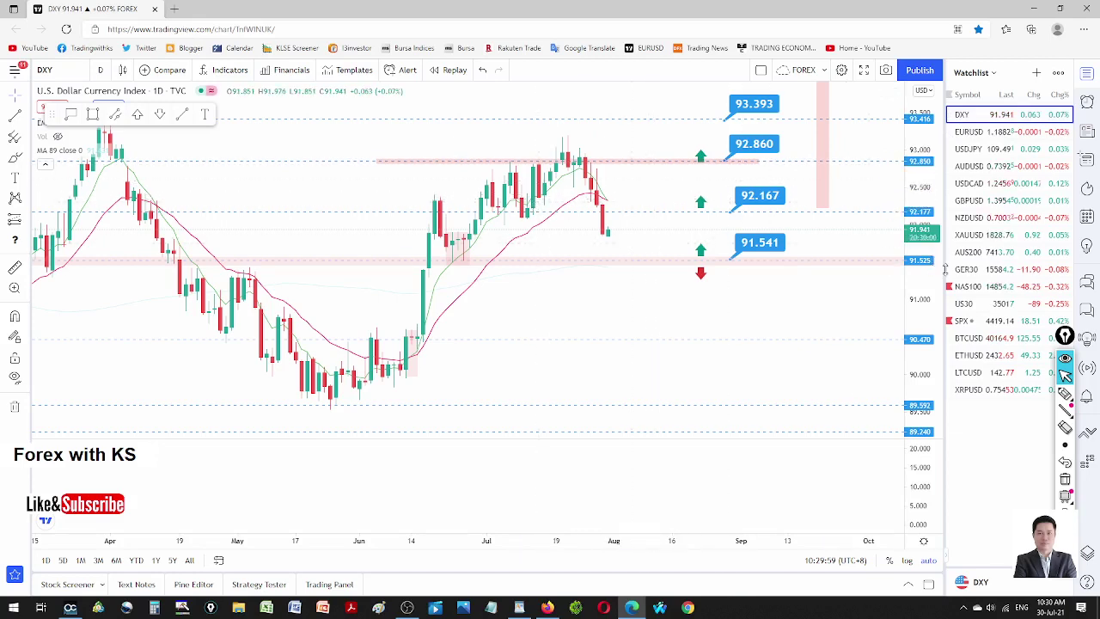
# Step: Ink a line along the 91.541 support on the DXY chart, sketch rebound and breakdown paths from it, and clear the ink
pyautogui.click(1064, 393)
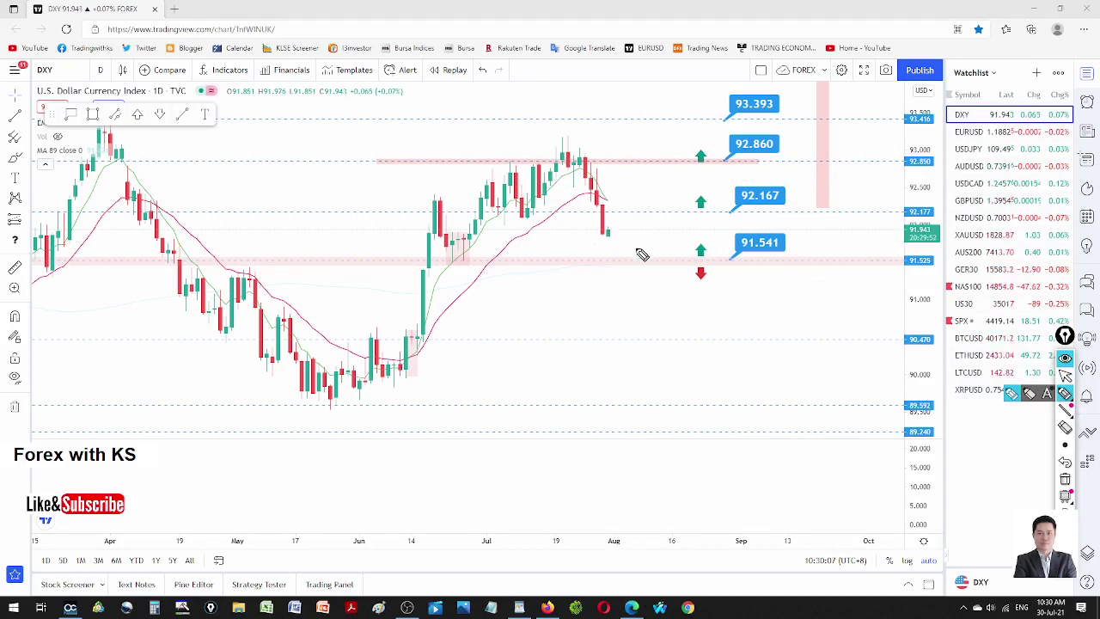
pyautogui.moveTo(577, 262); pyautogui.dragTo(733, 270)
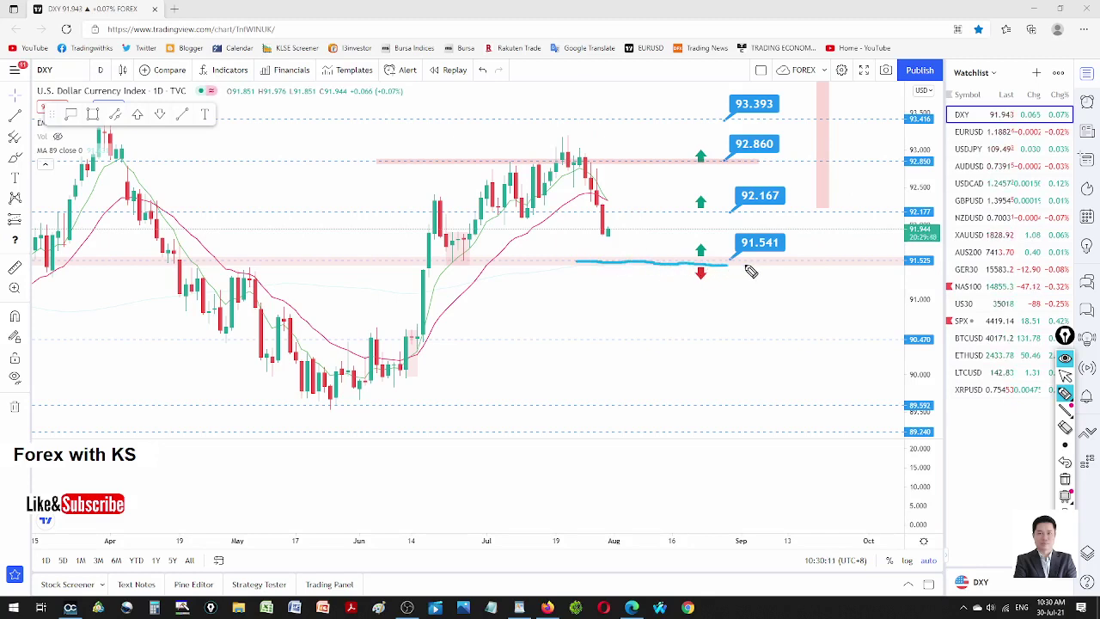
pyautogui.moveTo(602, 216)
pyautogui.mouseDown()
pyautogui.moveTo(634, 259)
pyautogui.moveTo(682, 202)
pyautogui.mouseUp()
pyautogui.moveTo(639, 261)
pyautogui.mouseDown()
pyautogui.moveTo(669, 271)
pyautogui.moveTo(688, 311)
pyautogui.mouseUp()
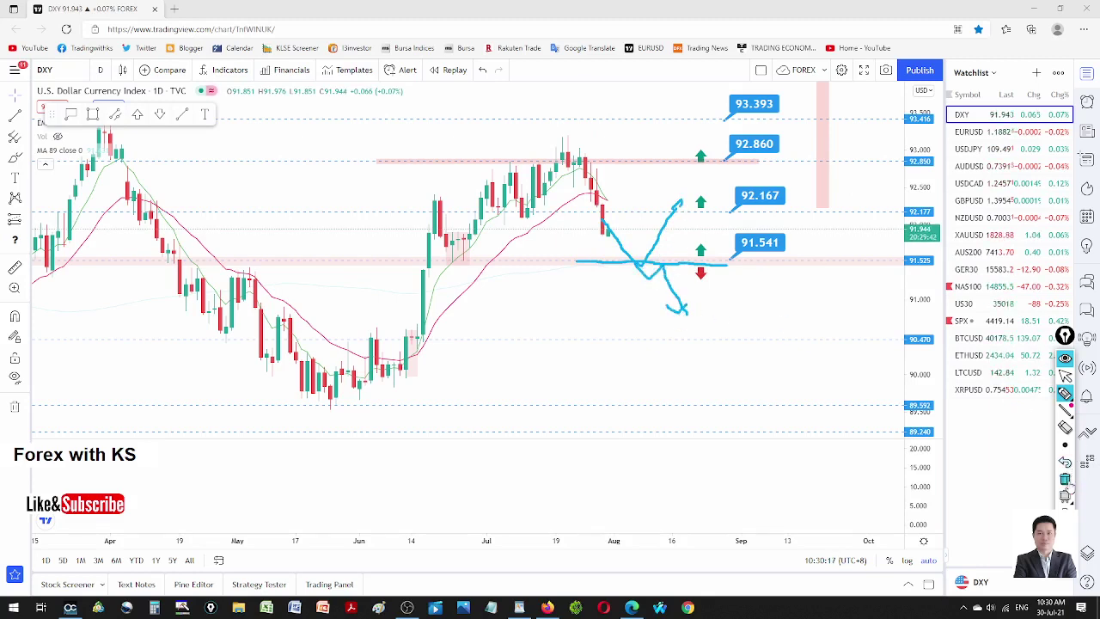
pyautogui.click(1065, 481)
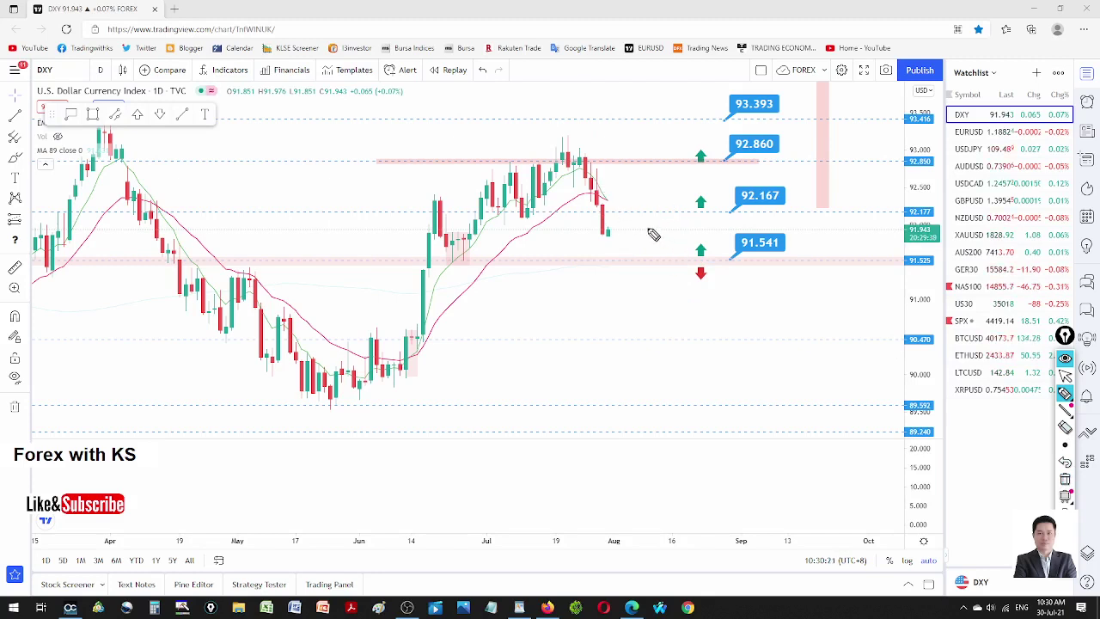
# Step: Sketch a short DXY pullback to 92.167 with a circled drop, write a large circled "CT" beneath the candles, and clear the ink
pyautogui.moveTo(606, 230)
pyautogui.mouseDown()
pyautogui.moveTo(628, 213)
pyautogui.moveTo(608, 233)
pyautogui.mouseUp()
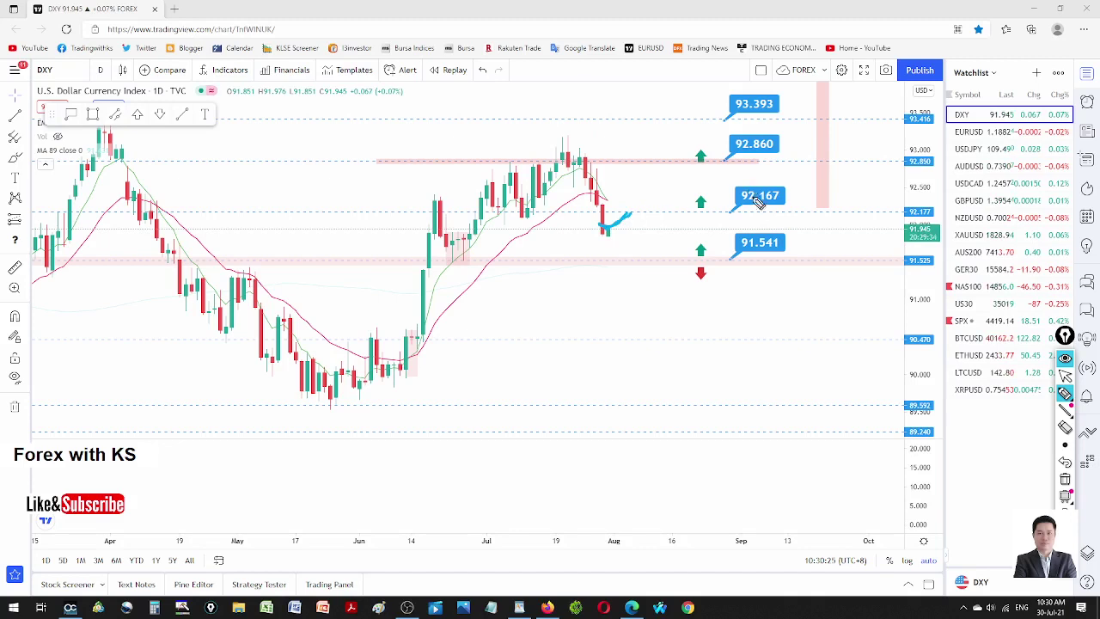
pyautogui.moveTo(634, 216)
pyautogui.mouseDown()
pyautogui.moveTo(659, 252)
pyautogui.moveTo(636, 215)
pyautogui.moveTo(626, 251)
pyautogui.moveTo(667, 225)
pyautogui.moveTo(652, 216)
pyautogui.mouseUp()
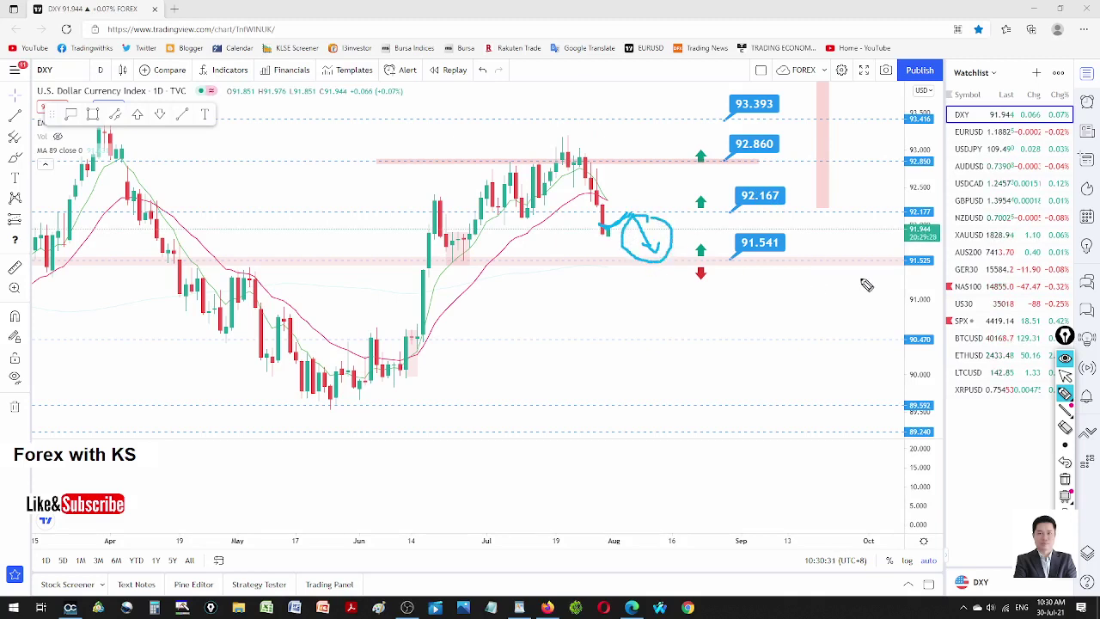
pyautogui.moveTo(506, 361); pyautogui.dragTo(436, 440)
pyautogui.moveTo(508, 369)
pyautogui.mouseDown()
pyautogui.moveTo(446, 447)
pyautogui.moveTo(550, 464)
pyautogui.mouseUp()
pyautogui.moveTo(555, 365)
pyautogui.mouseDown()
pyautogui.moveTo(631, 360)
pyautogui.moveTo(606, 391)
pyautogui.moveTo(619, 445)
pyautogui.mouseUp()
pyautogui.moveTo(732, 289); pyautogui.dragTo(630, 272)
pyautogui.moveTo(578, 278)
pyautogui.mouseDown()
pyautogui.moveTo(316, 460)
pyautogui.moveTo(707, 437)
pyautogui.moveTo(576, 280)
pyautogui.mouseUp()
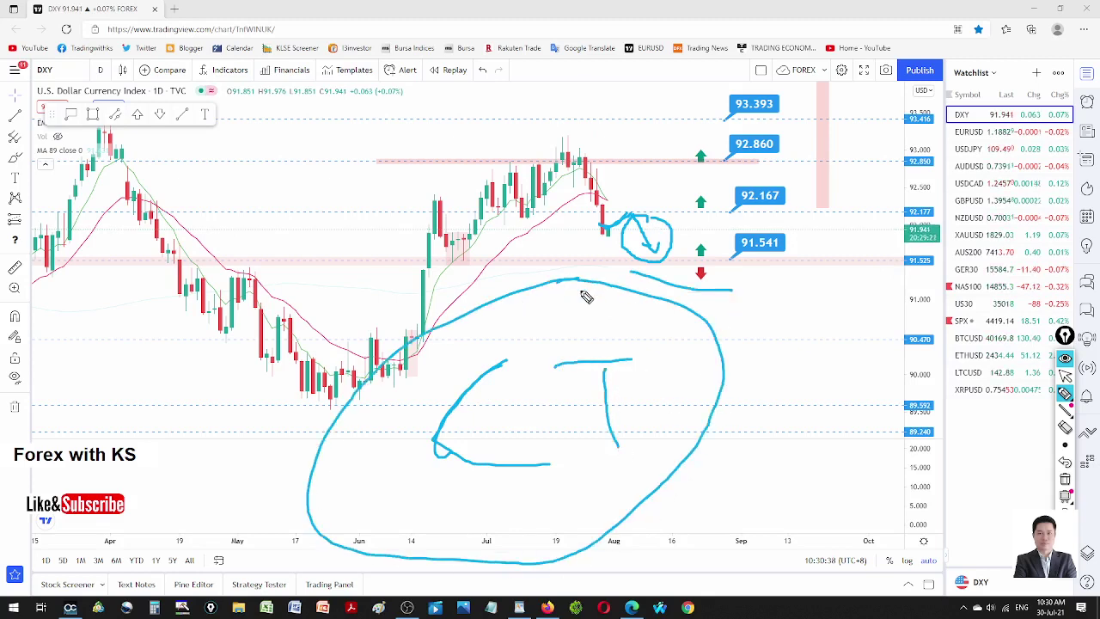
pyautogui.click(1065, 479)
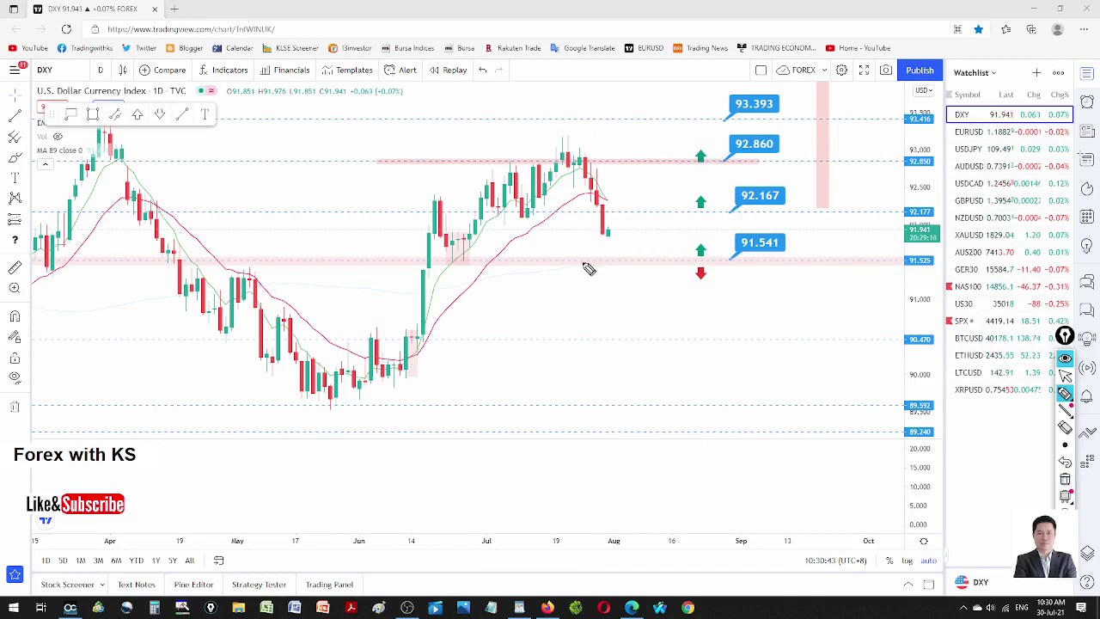
# Step: Draw a rising ink arrow from below the DXY candles to the 91.541 support, erase it and redraw it
pyautogui.moveTo(513, 428)
pyautogui.mouseDown()
pyautogui.moveTo(644, 283)
pyautogui.moveTo(602, 280)
pyautogui.moveTo(648, 316)
pyautogui.mouseUp()
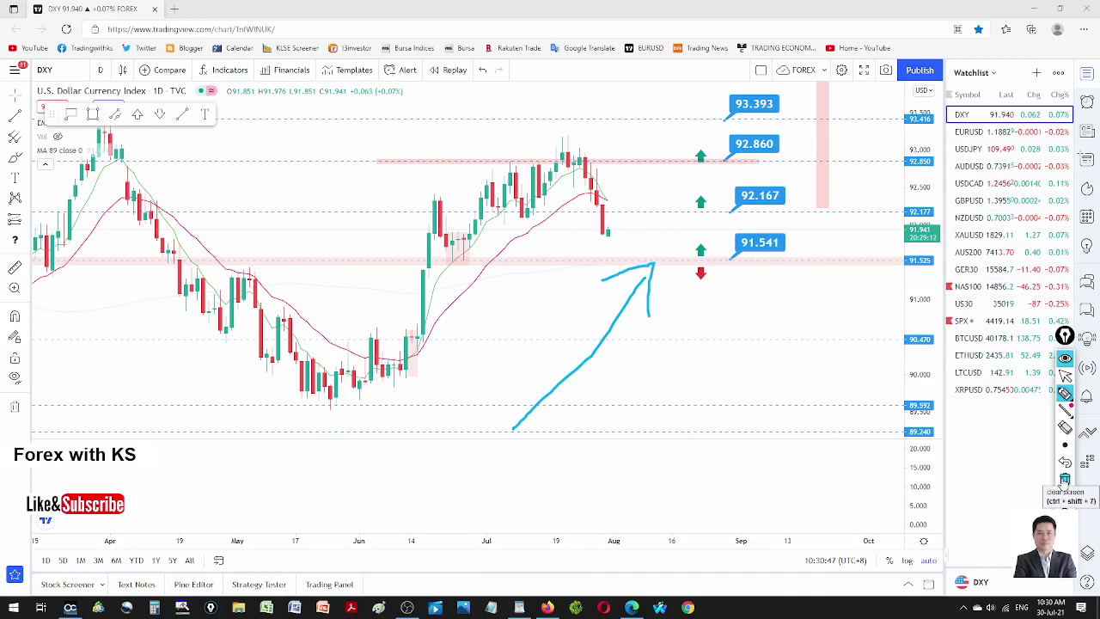
pyautogui.click(1065, 483)
pyautogui.moveTo(431, 448)
pyautogui.mouseDown()
pyautogui.moveTo(455, 440)
pyautogui.moveTo(636, 266)
pyautogui.mouseUp()
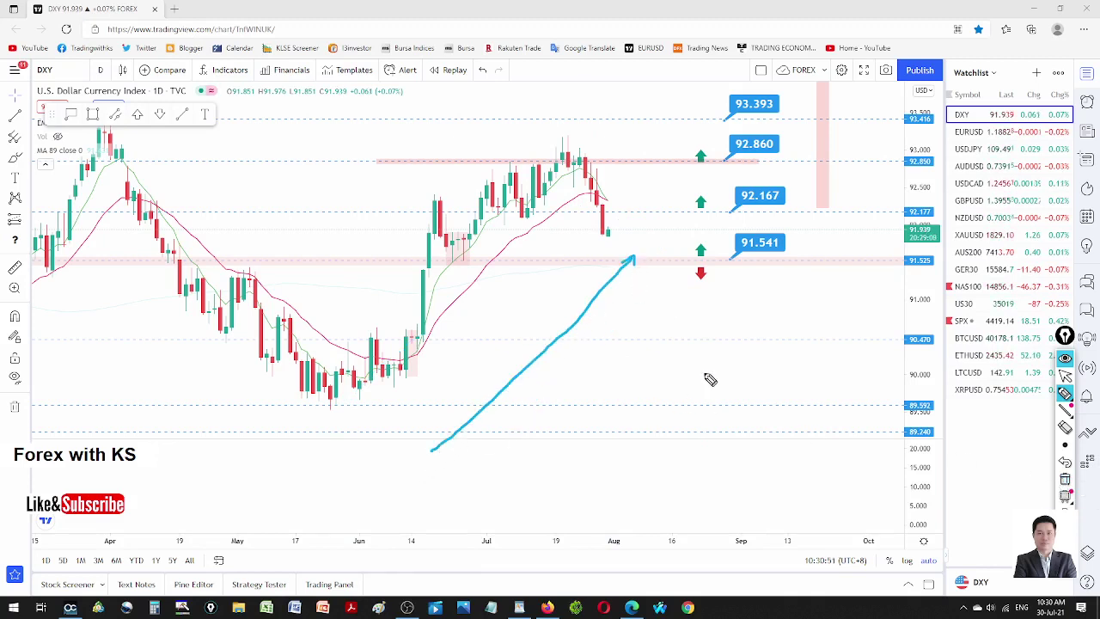
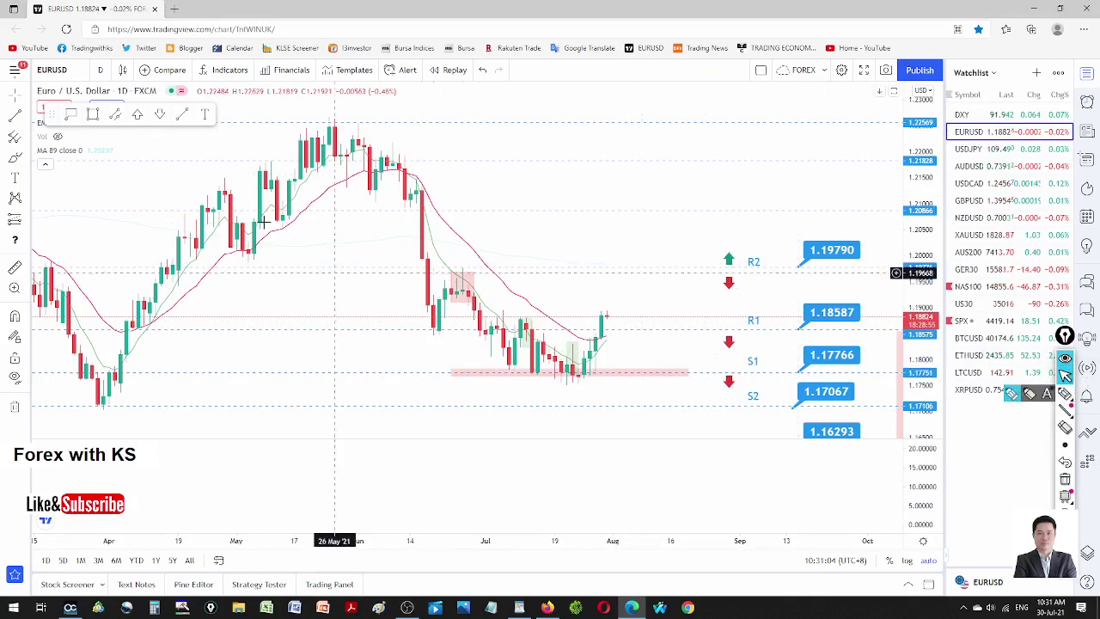
# Step: Draw a thin rectangle along EURUSD's R2 line from 09 Jun to 23 Sep '21, between about 1.19822 and 1.19723
pyautogui.keyDown('shift'); pyautogui.click(392, 264); pyautogui.keyUp('shift')
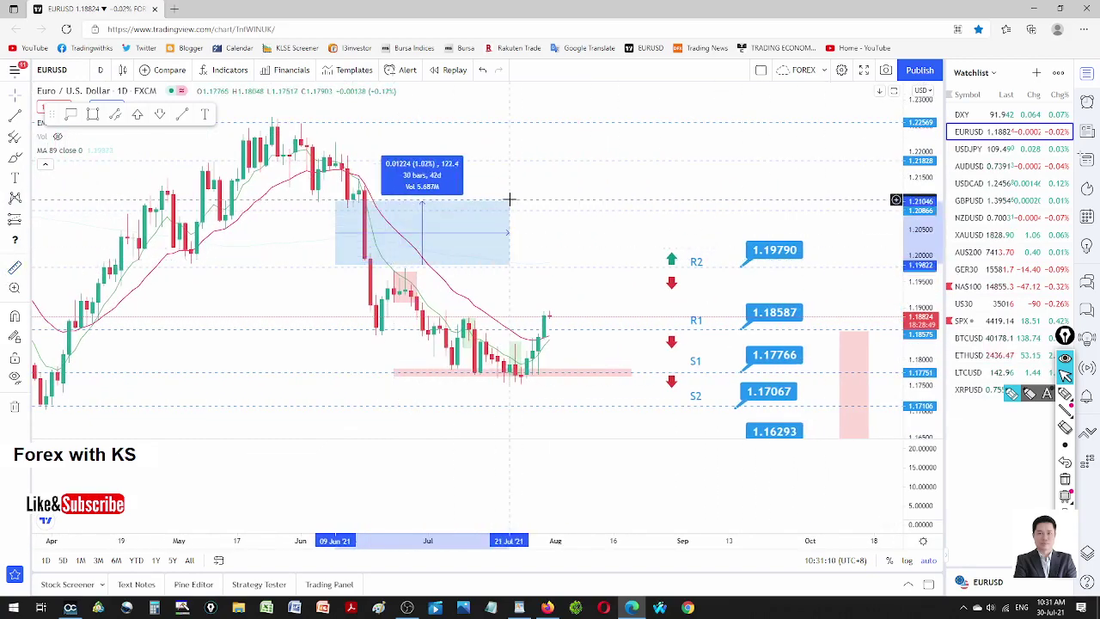
pyautogui.click(508, 197)
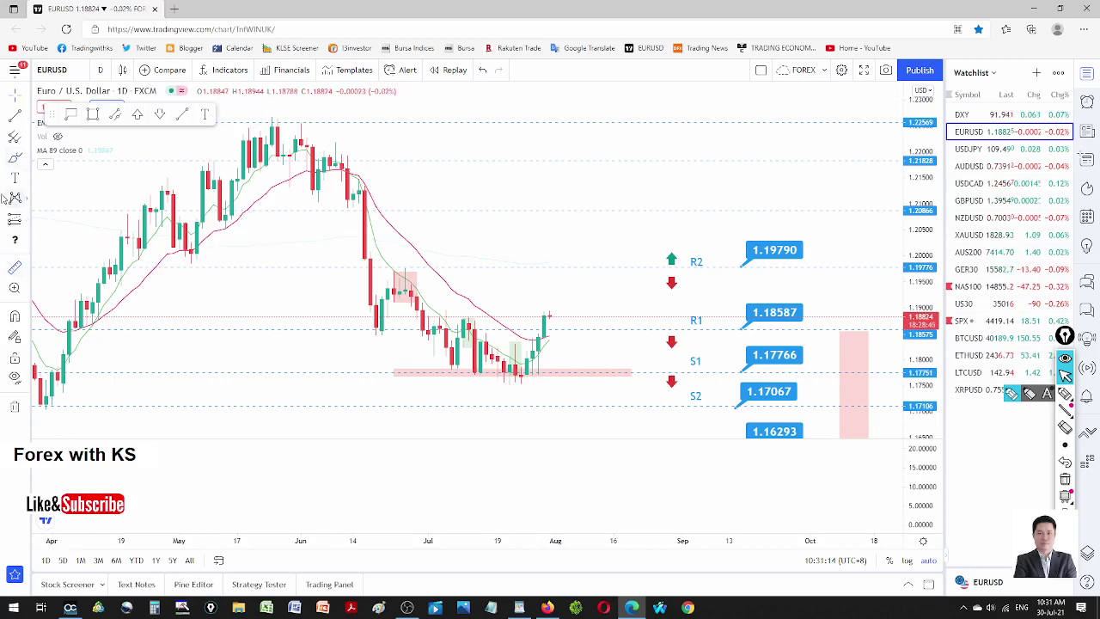
pyautogui.click(11, 163)
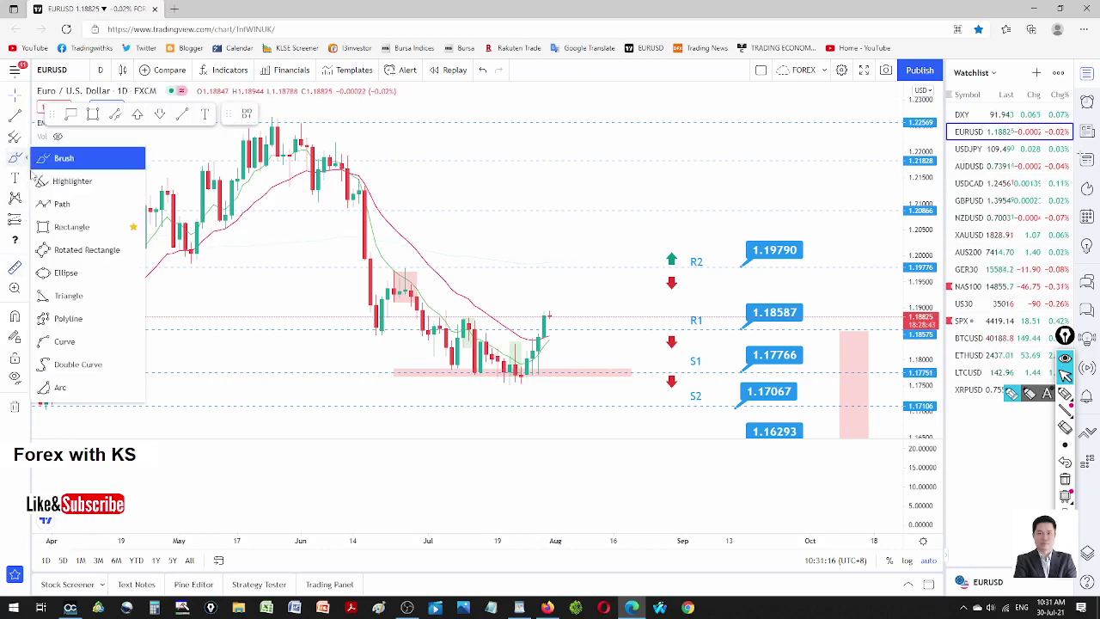
pyautogui.click(79, 228)
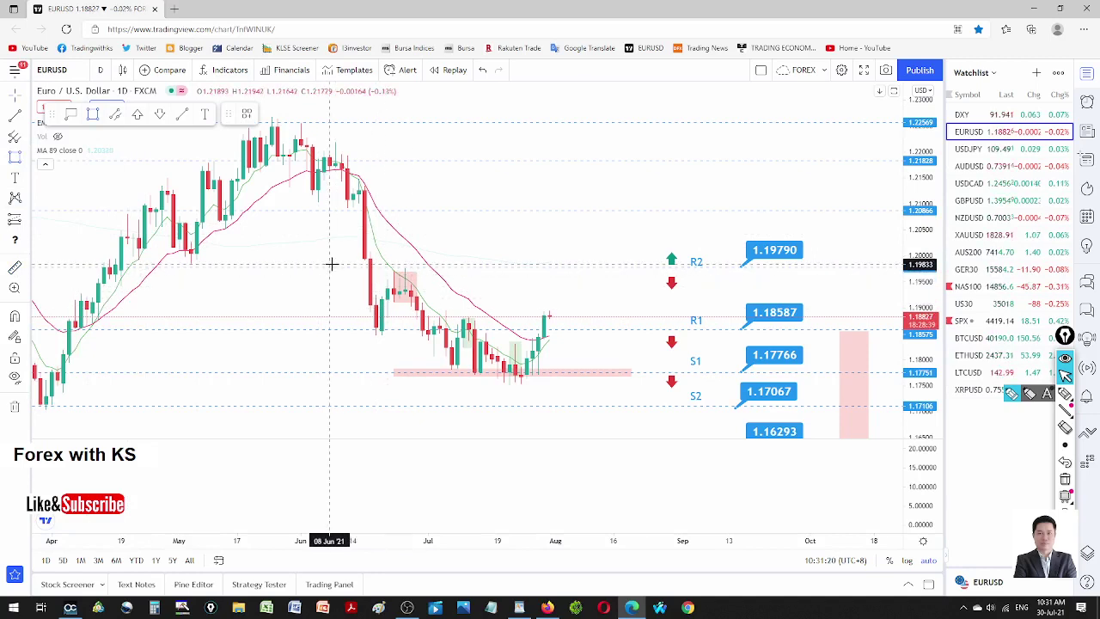
pyautogui.moveTo(336, 267); pyautogui.dragTo(770, 270)
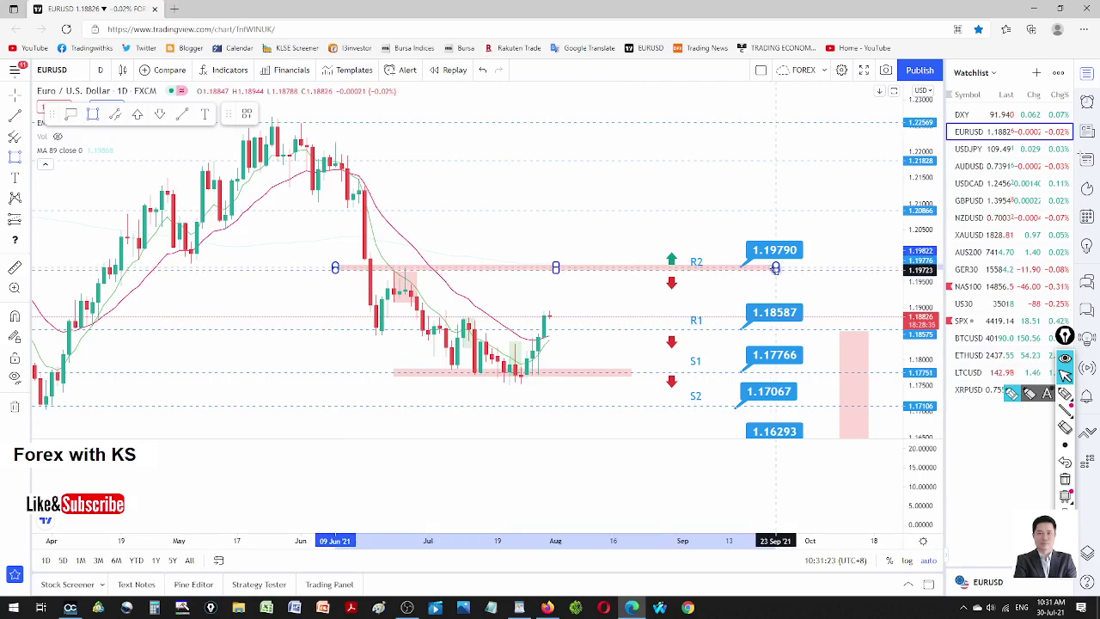
pyautogui.click(692, 225)
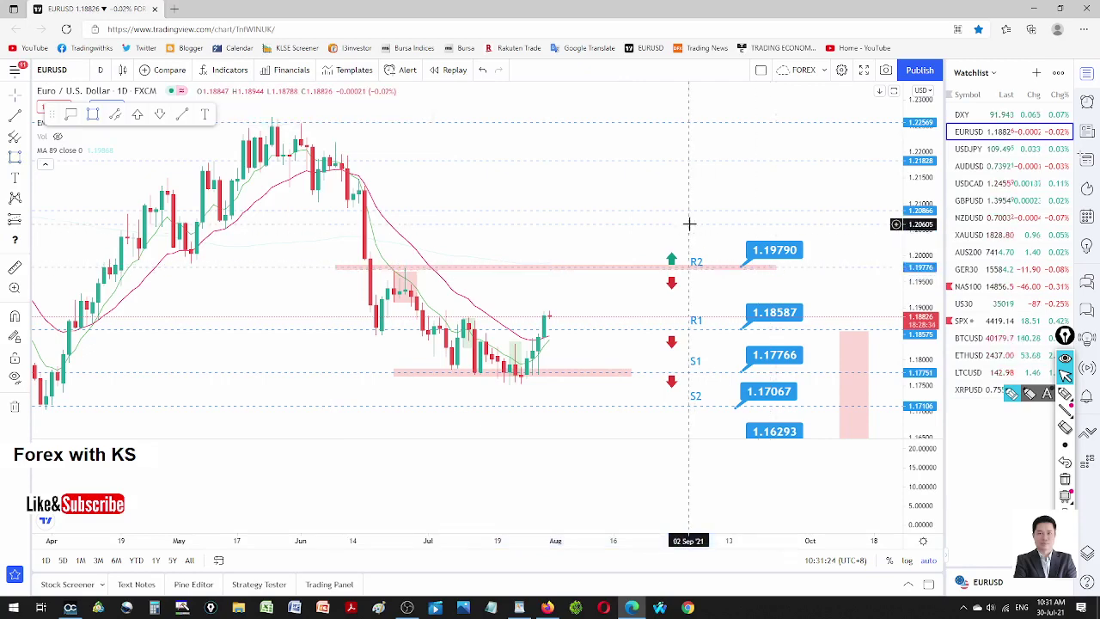
# Step: Change the background colour of the new R2 rectangle to green
pyautogui.rightClick(775, 269)
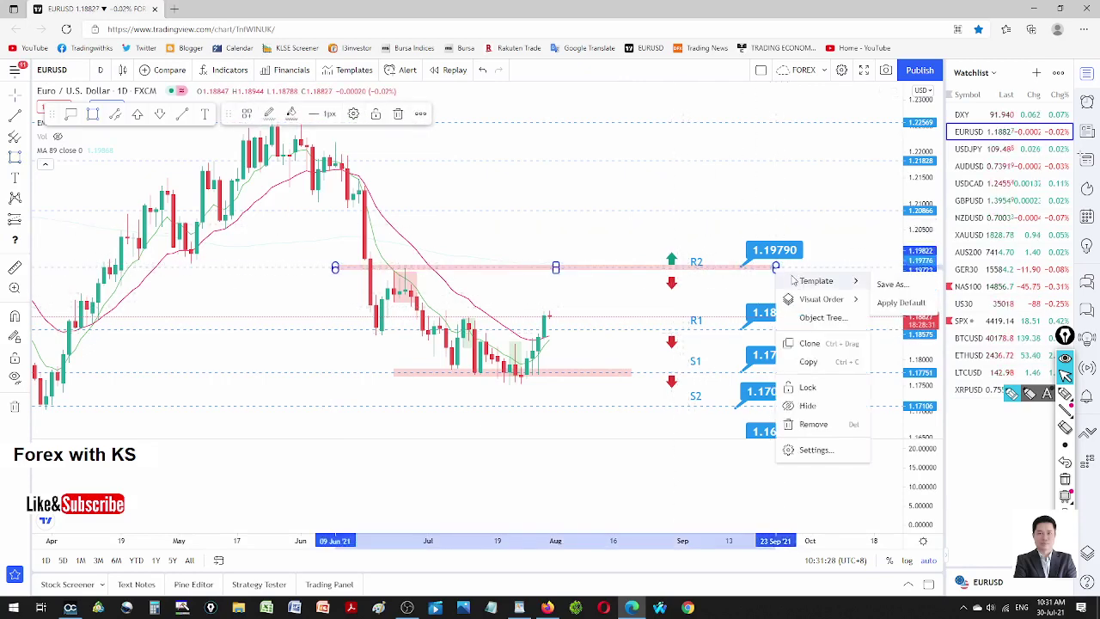
pyautogui.click(805, 454)
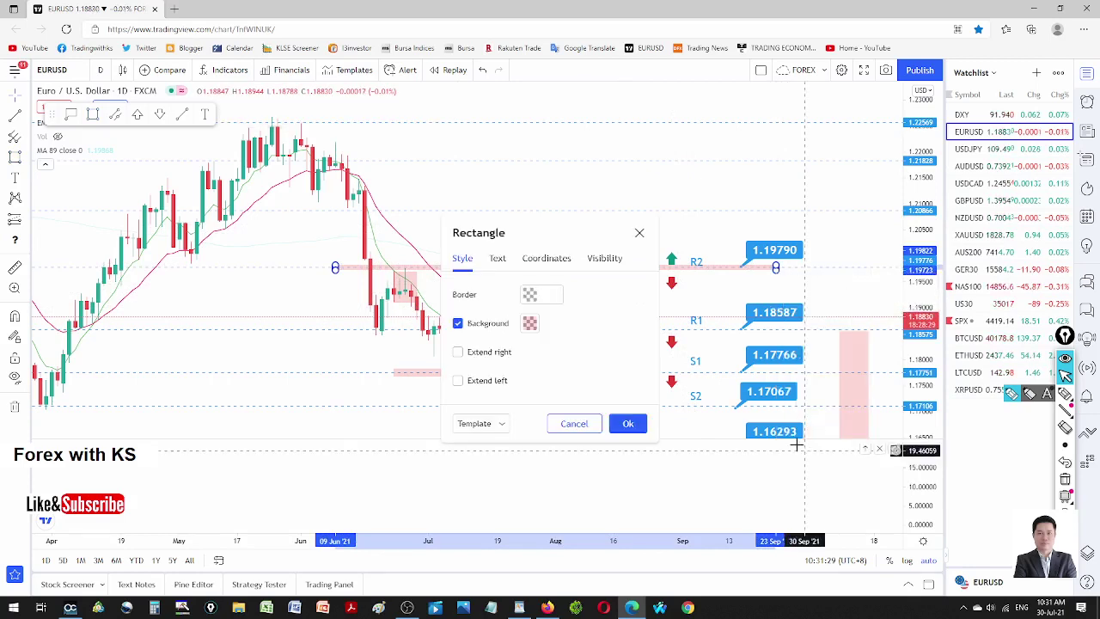
pyautogui.click(529, 324)
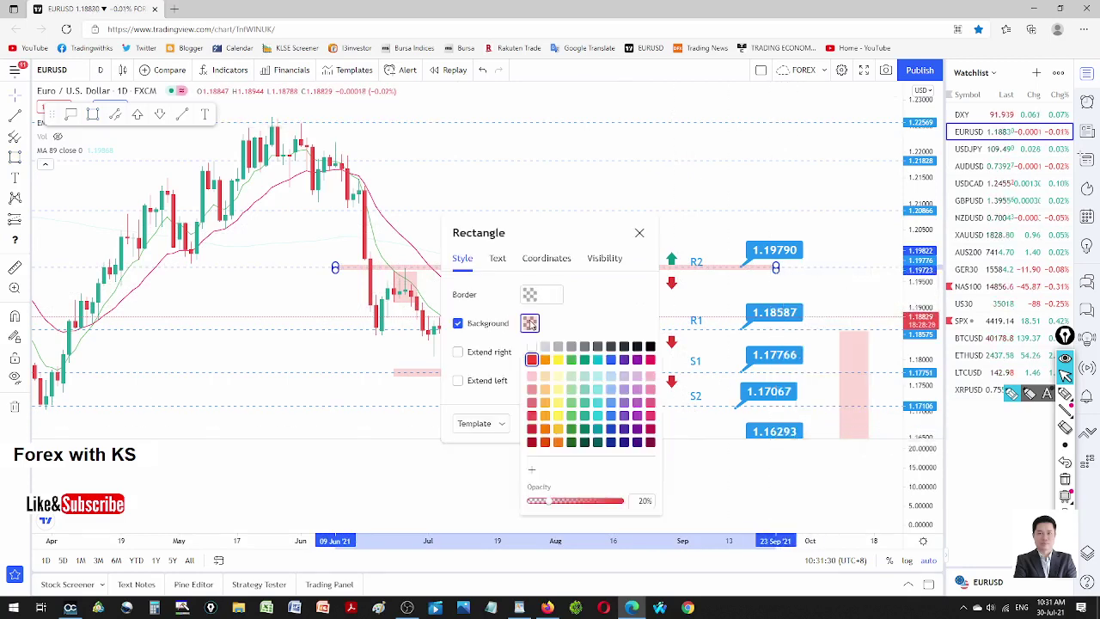
pyautogui.click(572, 360)
pyautogui.click(585, 307)
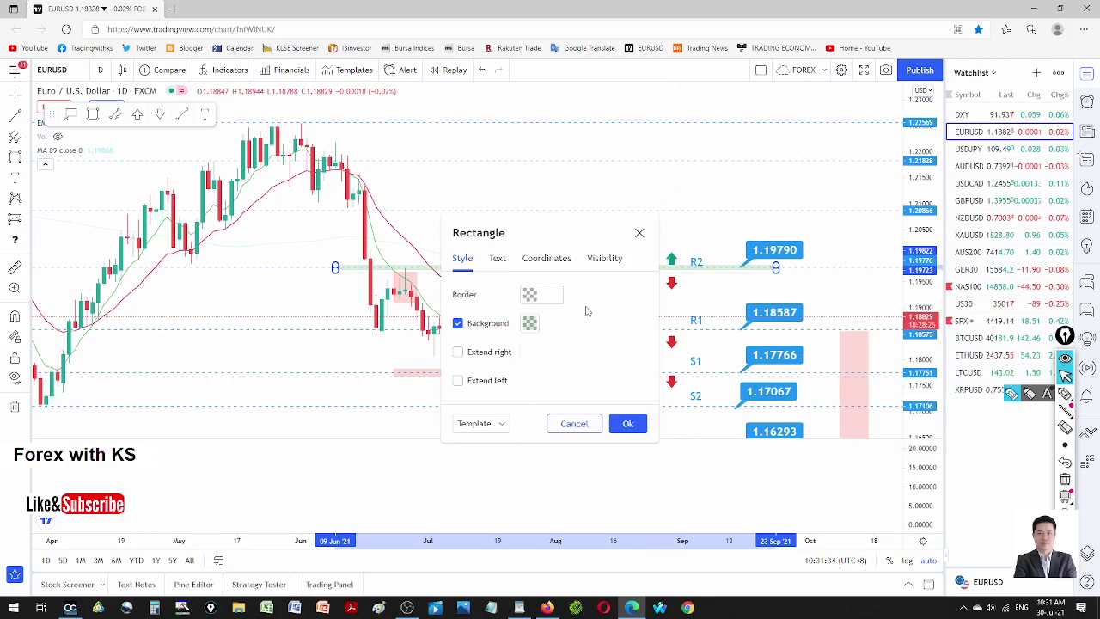
pyautogui.click(628, 422)
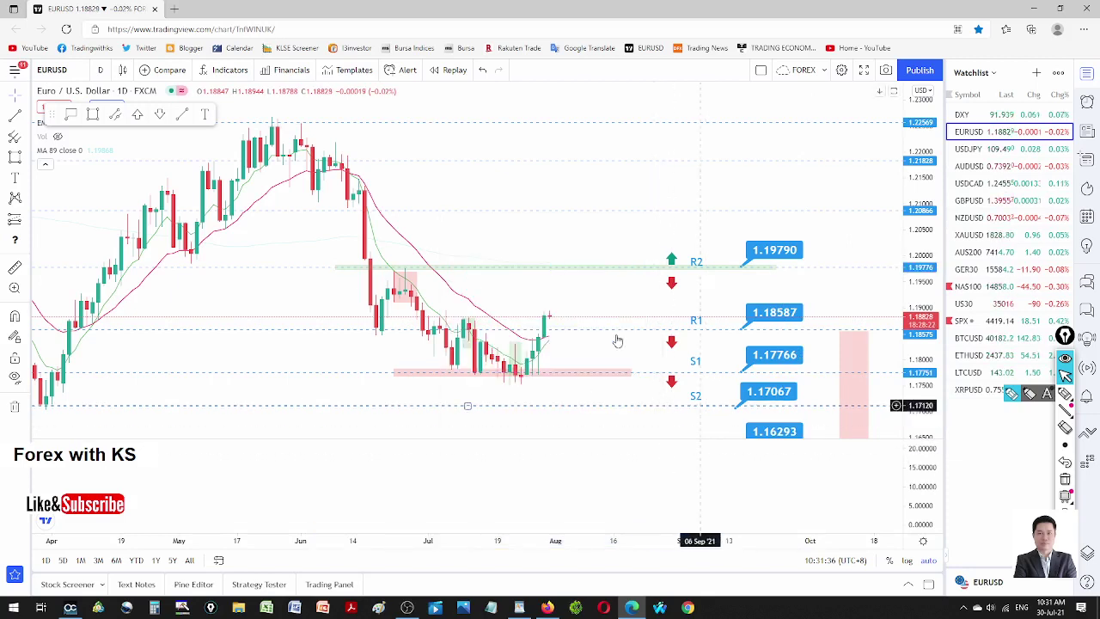
# Step: Sketch an ink path on EURUSD rising from R1 to R2 and reversing towards R1, mark the turn at R2, and clear the ink
pyautogui.click(1065, 393)
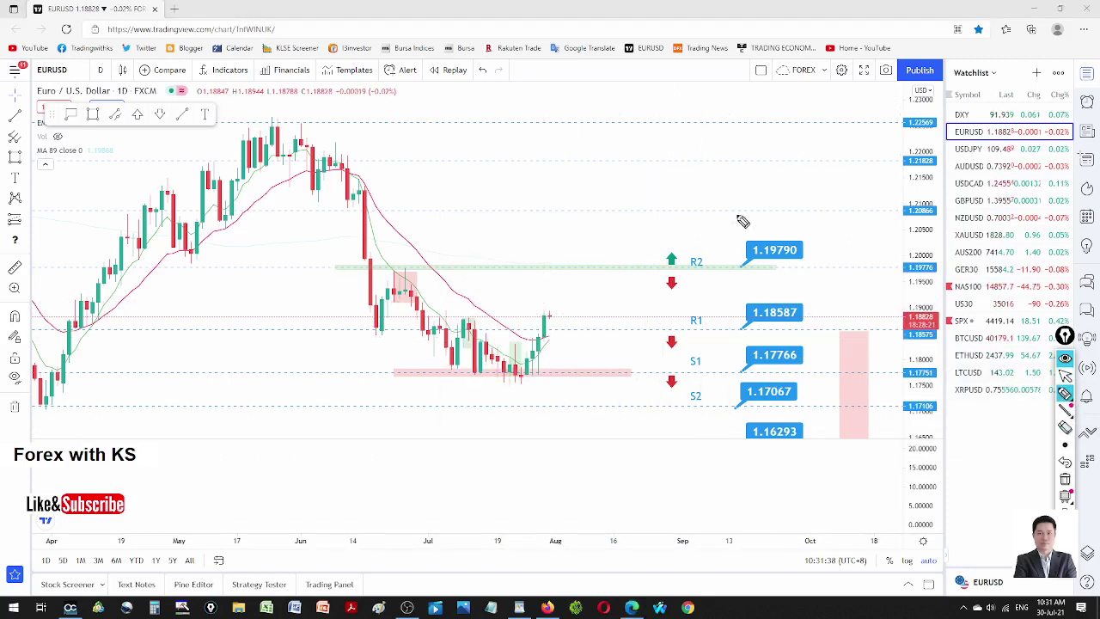
pyautogui.moveTo(548, 330)
pyautogui.mouseDown()
pyautogui.moveTo(605, 272)
pyautogui.moveTo(641, 329)
pyautogui.mouseUp()
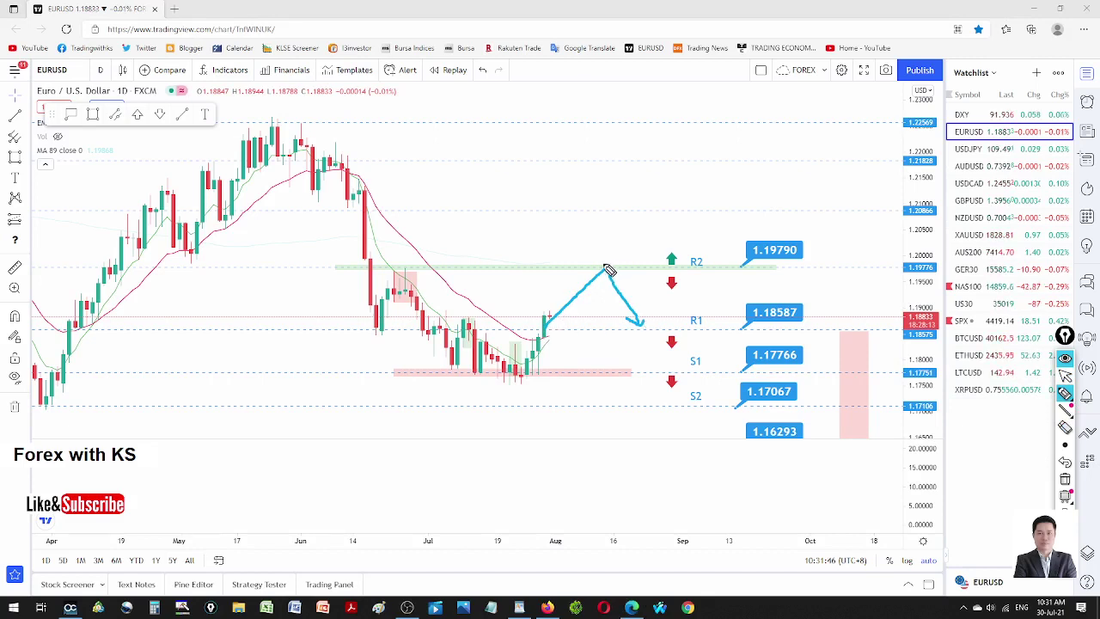
pyautogui.moveTo(604, 269); pyautogui.dragTo(611, 273)
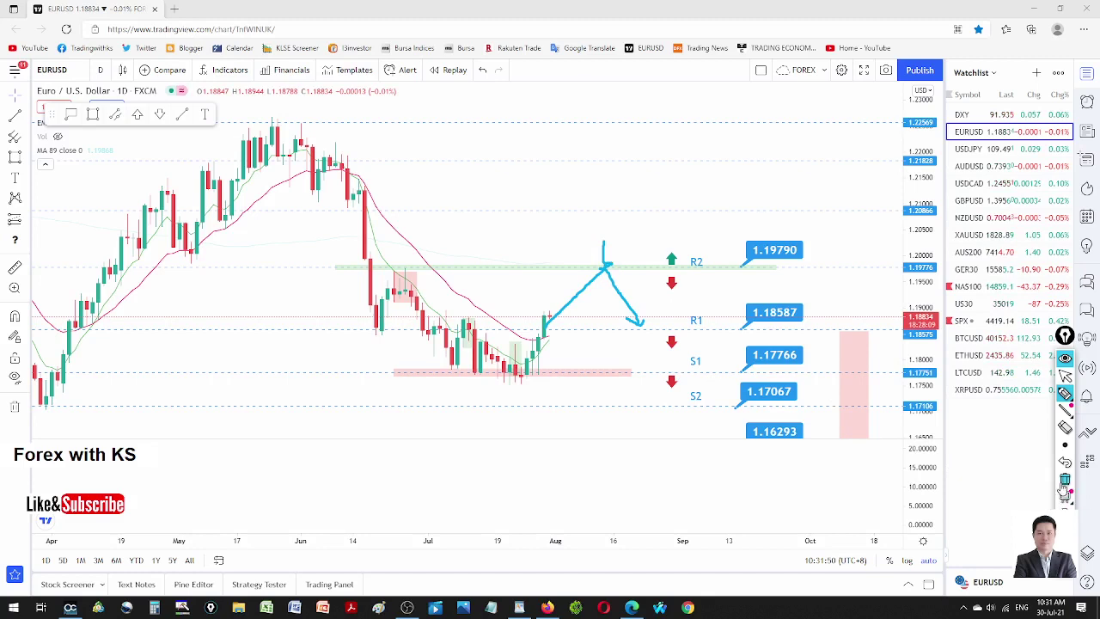
pyautogui.click(1065, 484)
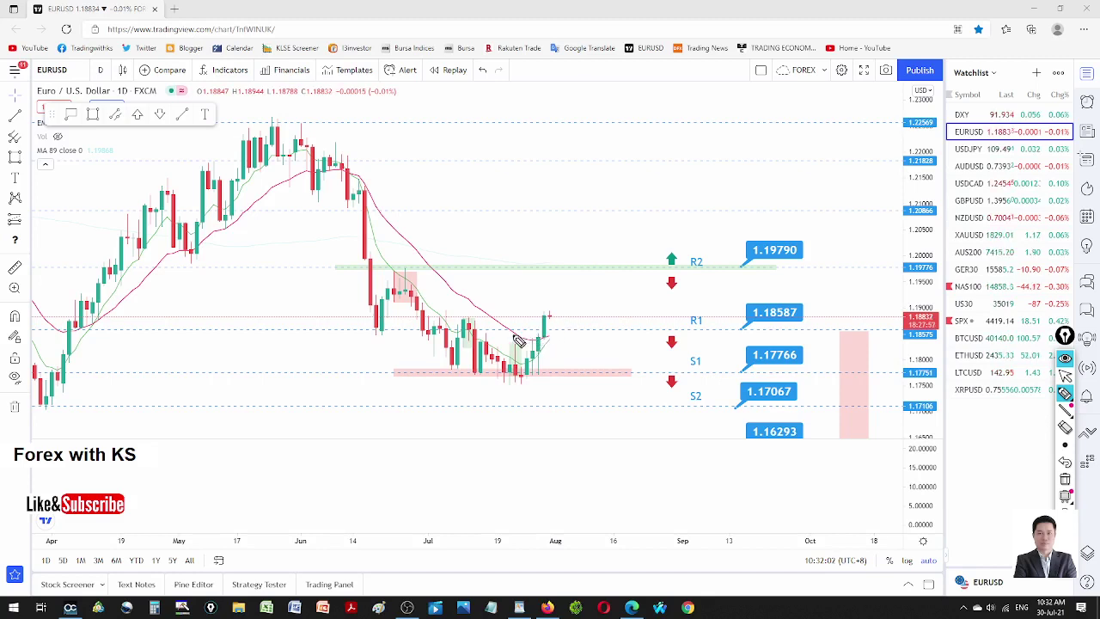
# Step: Trace EURUSD's R1 line in ink, sketch a pullback onto it with an arrow rising towards R2, and circle the move
pyautogui.moveTo(532, 334); pyautogui.dragTo(696, 330)
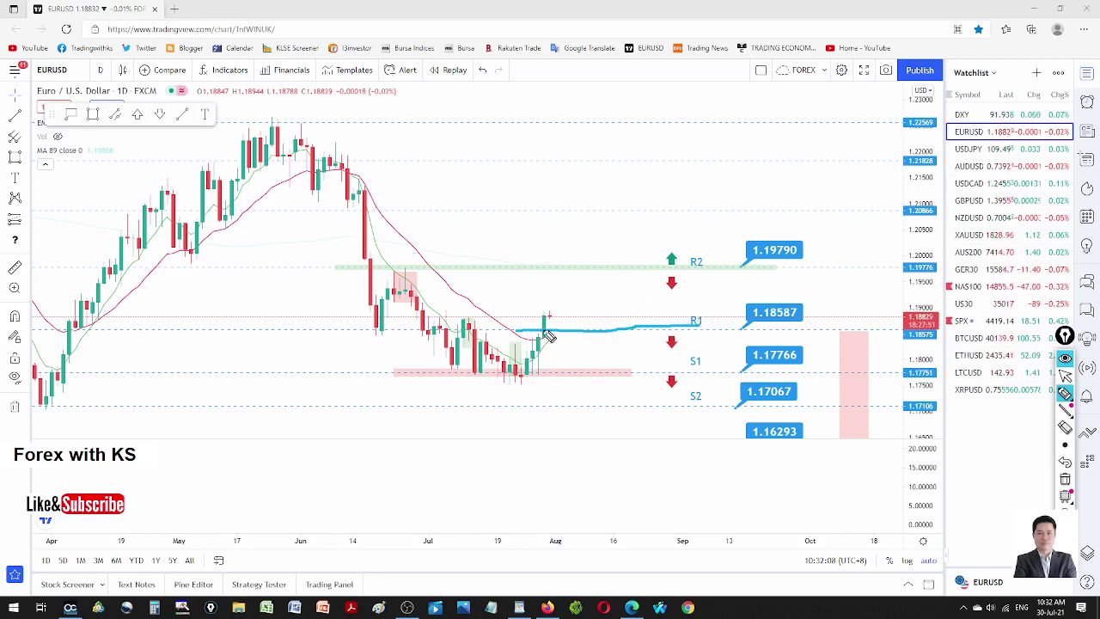
pyautogui.moveTo(574, 326)
pyautogui.mouseDown()
pyautogui.moveTo(590, 330)
pyautogui.moveTo(620, 274)
pyautogui.mouseUp()
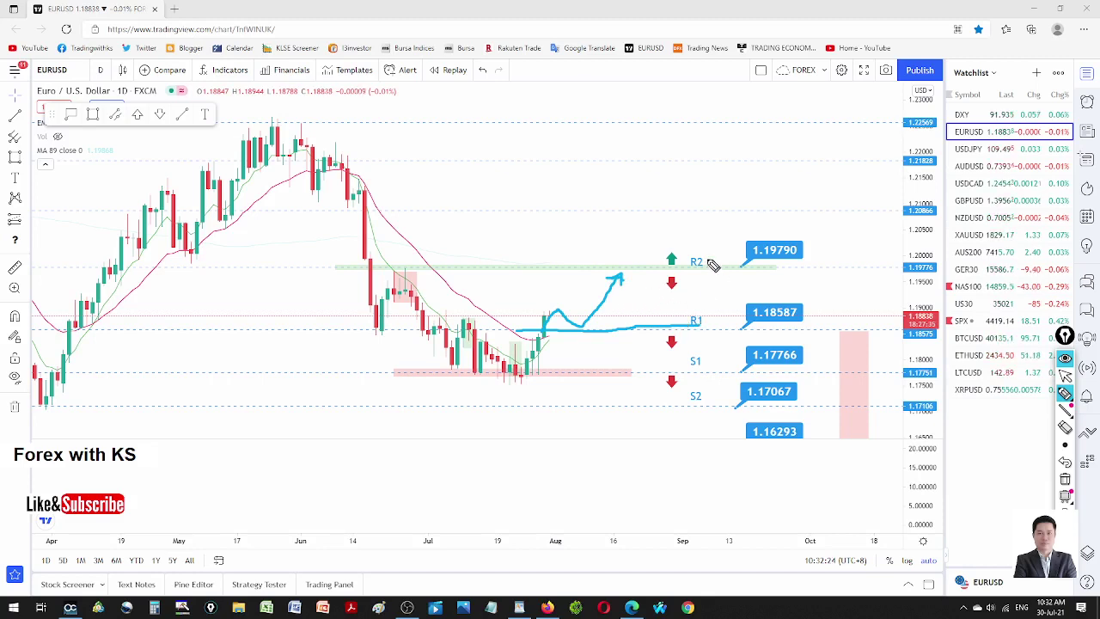
pyautogui.moveTo(618, 280)
pyautogui.mouseDown()
pyautogui.moveTo(597, 273)
pyautogui.moveTo(520, 323)
pyautogui.moveTo(613, 346)
pyautogui.moveTo(608, 284)
pyautogui.mouseUp()
# Step: Write a large ink "CT" with an arrow to the circled EURUSD move, and trace the R2 line, clearing the ink after each
pyautogui.moveTo(489, 135)
pyautogui.mouseDown()
pyautogui.moveTo(450, 177)
pyautogui.moveTo(514, 204)
pyautogui.mouseUp()
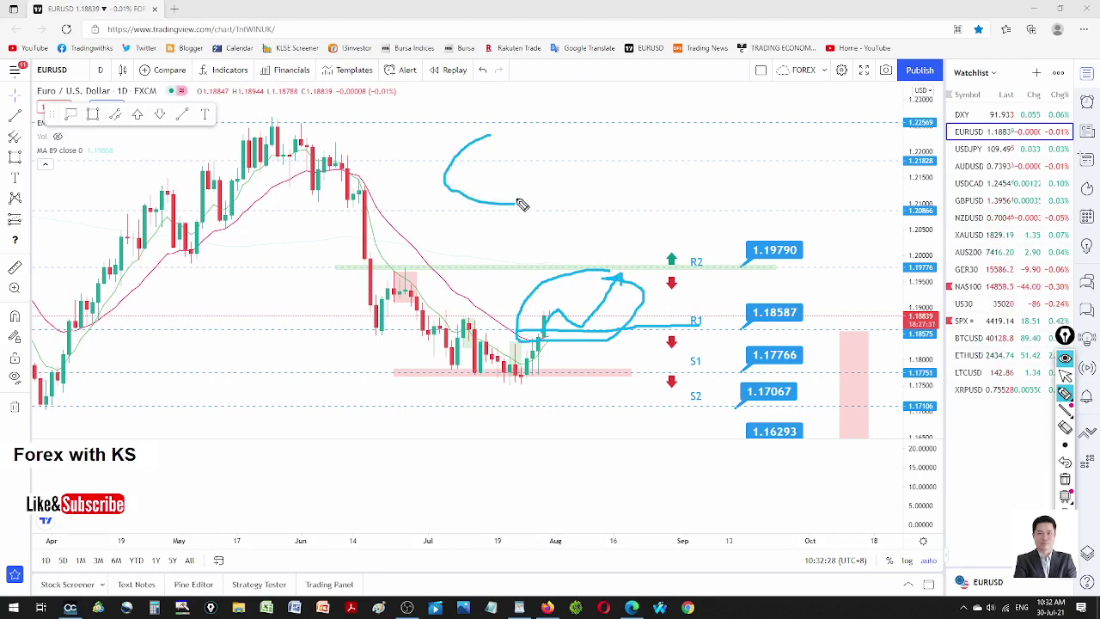
pyautogui.moveTo(533, 129)
pyautogui.mouseDown()
pyautogui.moveTo(608, 132)
pyautogui.moveTo(561, 215)
pyautogui.mouseUp()
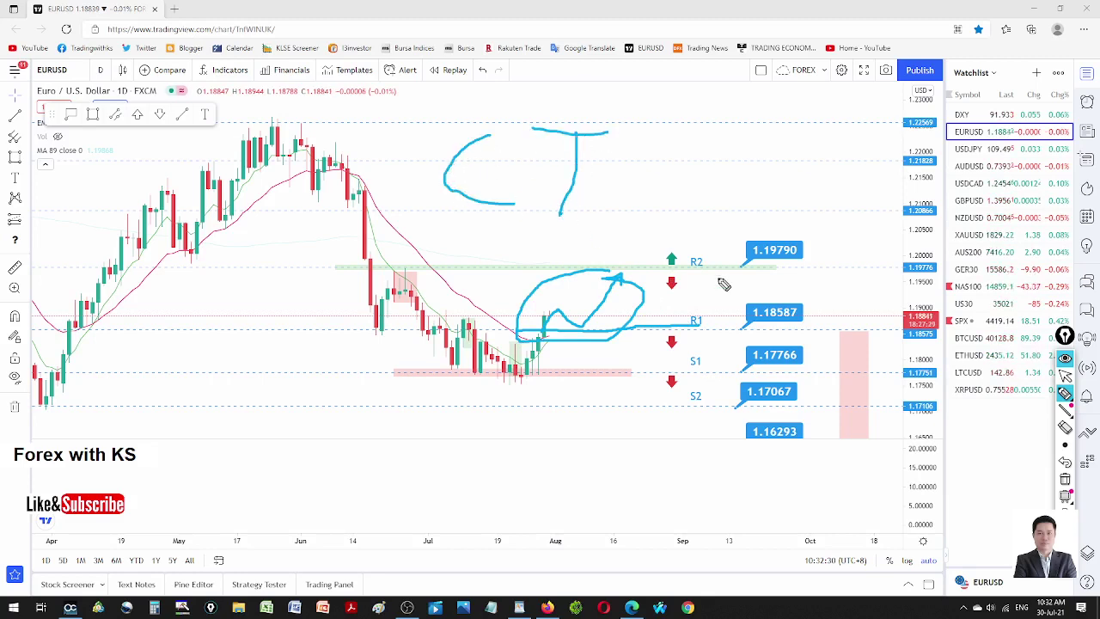
pyautogui.moveTo(416, 152)
pyautogui.mouseDown()
pyautogui.moveTo(484, 233)
pyautogui.moveTo(505, 285)
pyautogui.moveTo(526, 289)
pyautogui.moveTo(540, 251)
pyautogui.mouseUp()
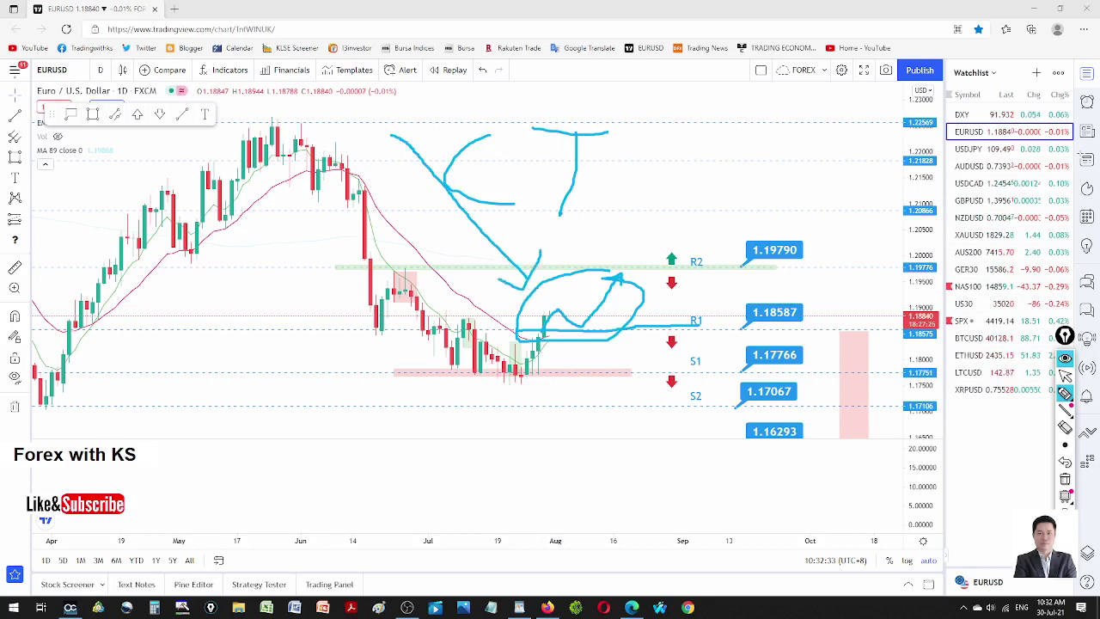
pyautogui.click(1064, 481)
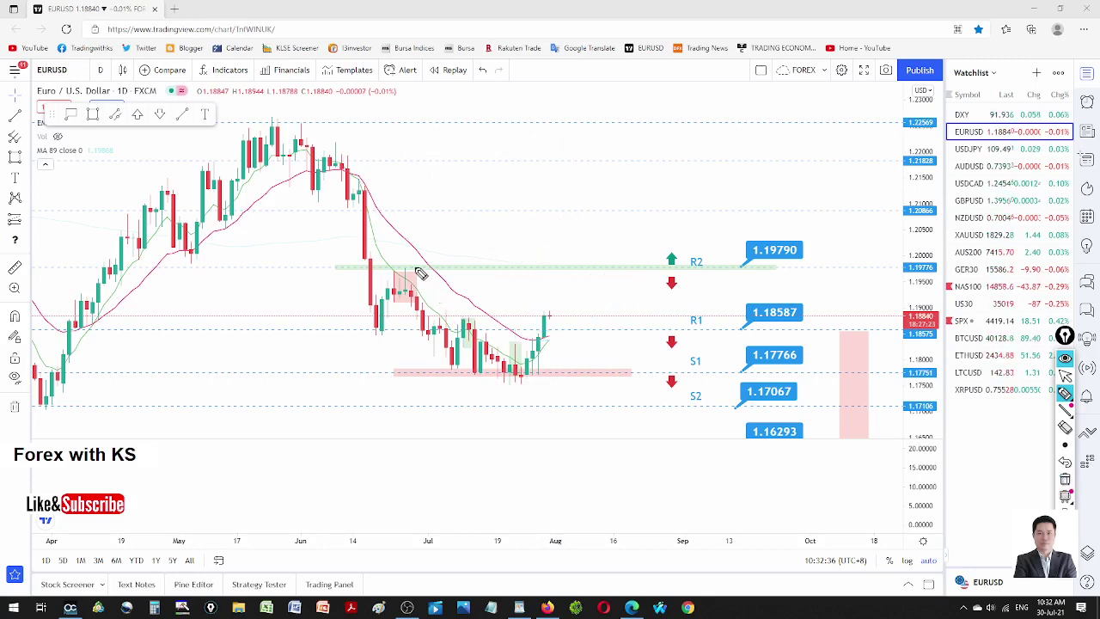
pyautogui.moveTo(417, 271); pyautogui.dragTo(727, 272)
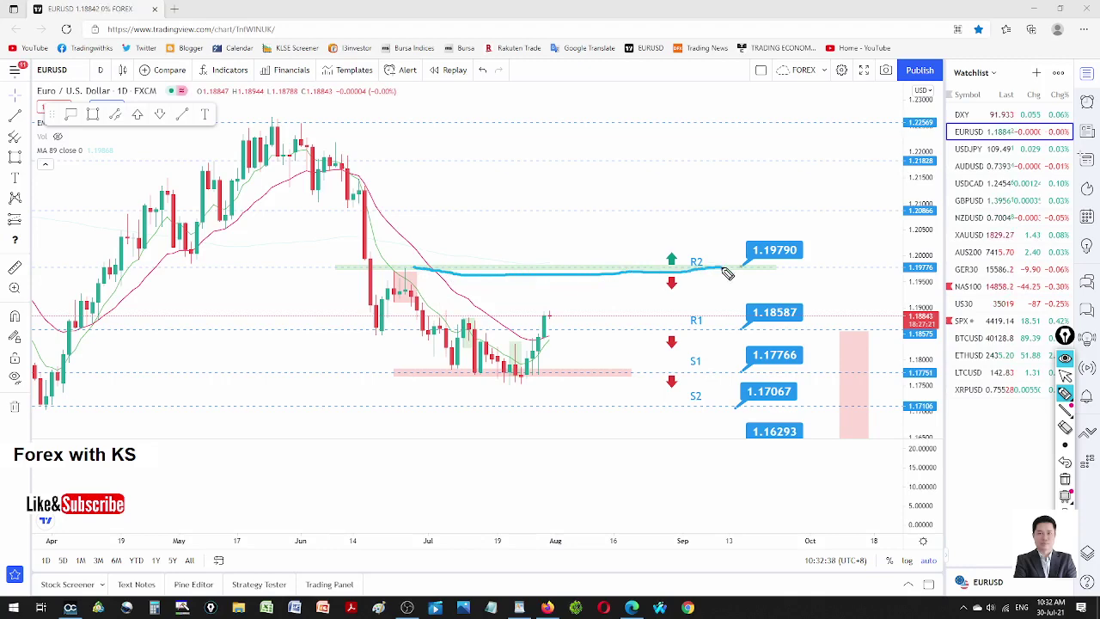
pyautogui.click(1066, 481)
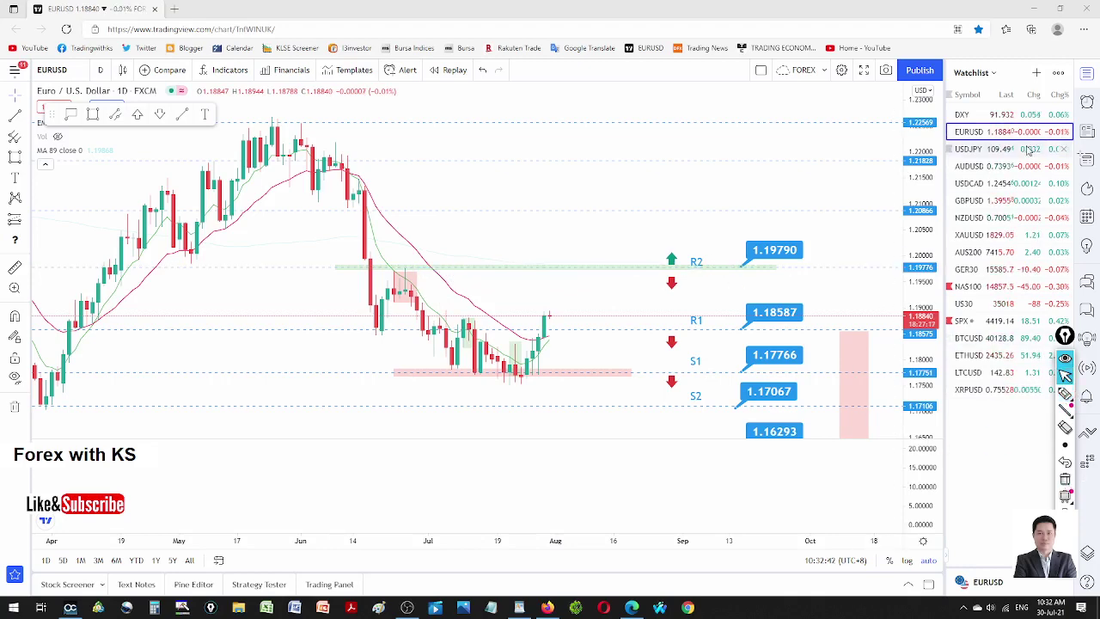
# Step: Review the USDJPY, AUDUSD and EURUSD daily charts in turn, and return to USDJPY
pyautogui.click(1028, 149)
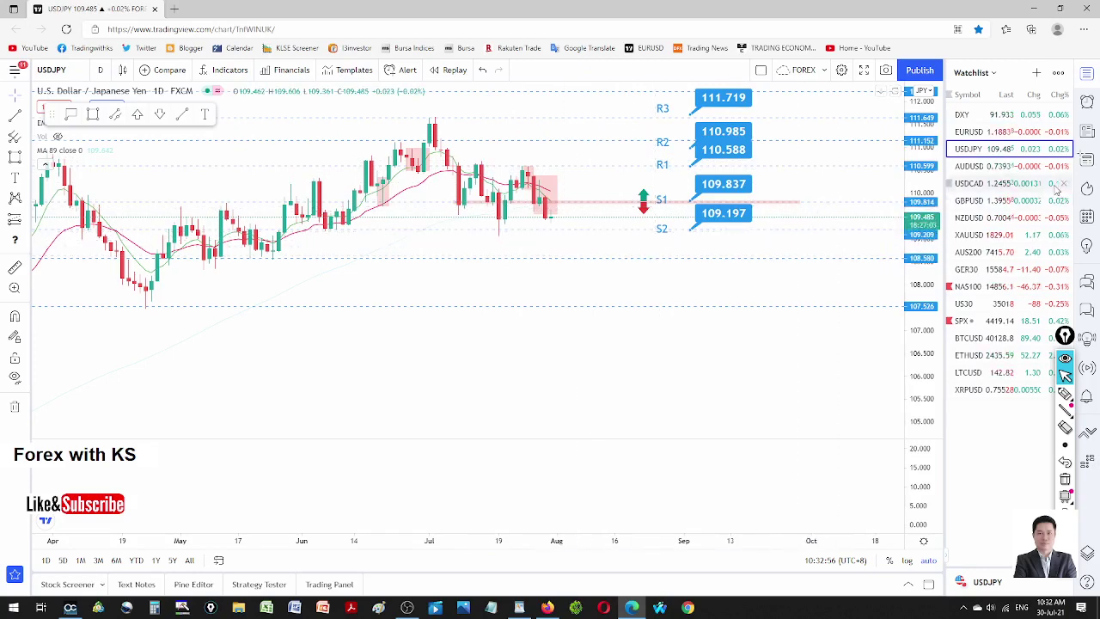
pyautogui.click(990, 165)
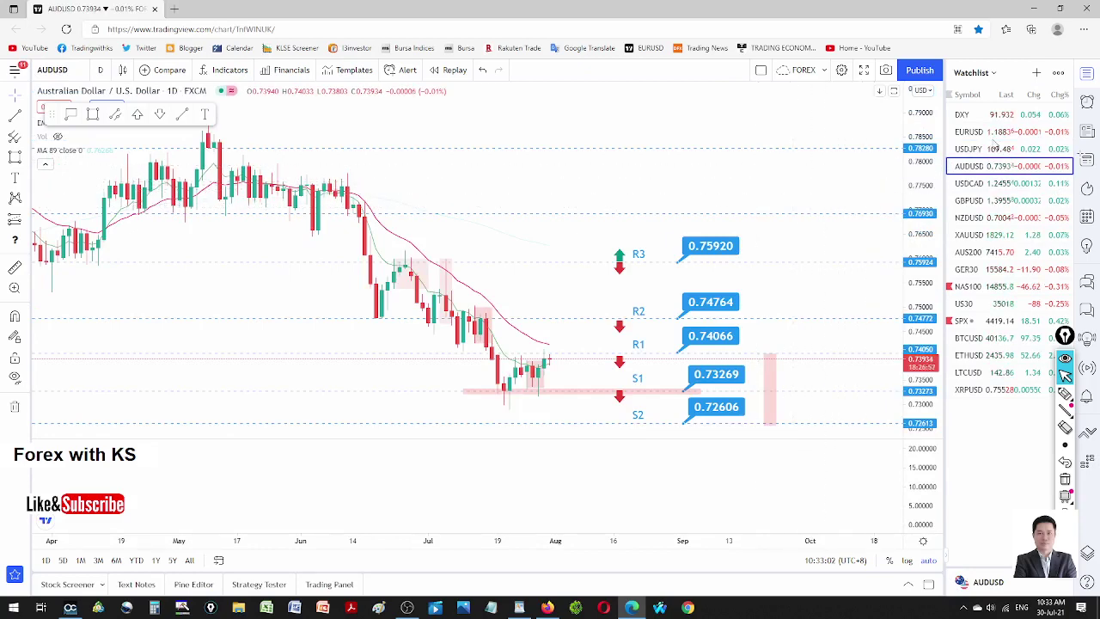
pyautogui.click(975, 132)
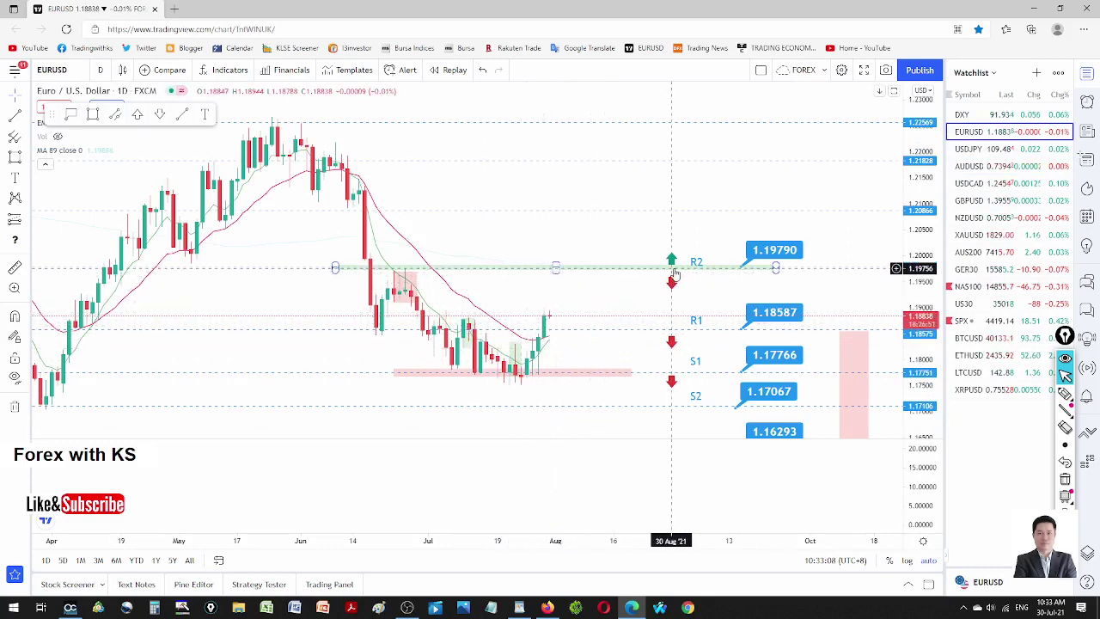
pyautogui.click(975, 149)
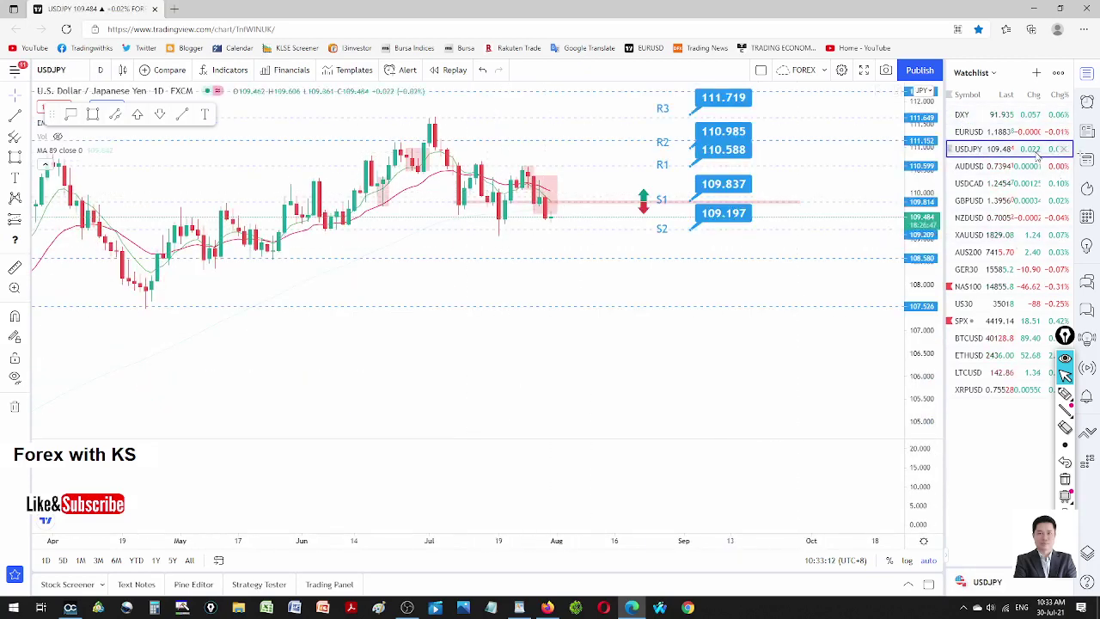
# Step: On the AUDUSD chart, sketch an ink drop from R1 to S1 and a rise to R2 with a reversal, clearing the ink after each
pyautogui.click(1006, 166)
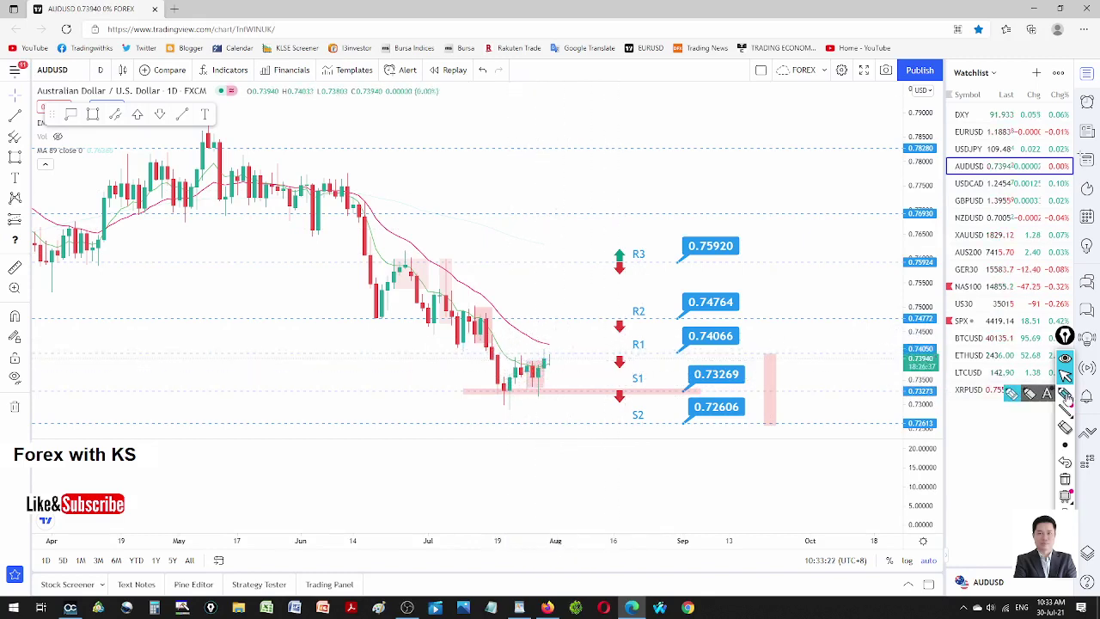
pyautogui.click(1066, 395)
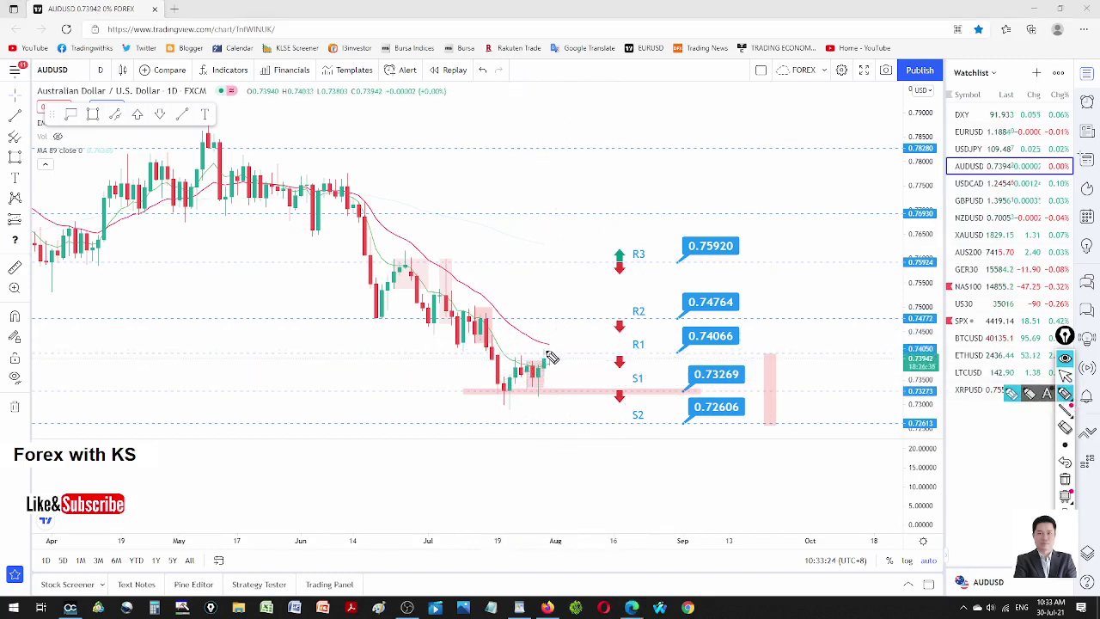
pyautogui.moveTo(549, 351)
pyautogui.mouseDown()
pyautogui.moveTo(559, 347)
pyautogui.moveTo(556, 379)
pyautogui.moveTo(567, 384)
pyautogui.mouseUp()
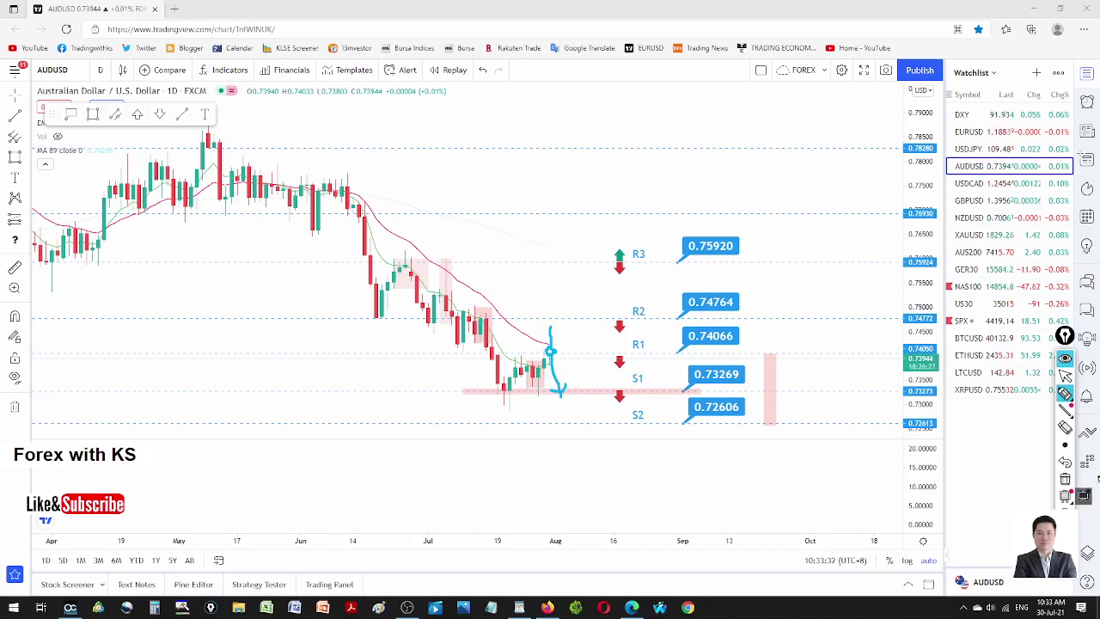
pyautogui.click(1065, 478)
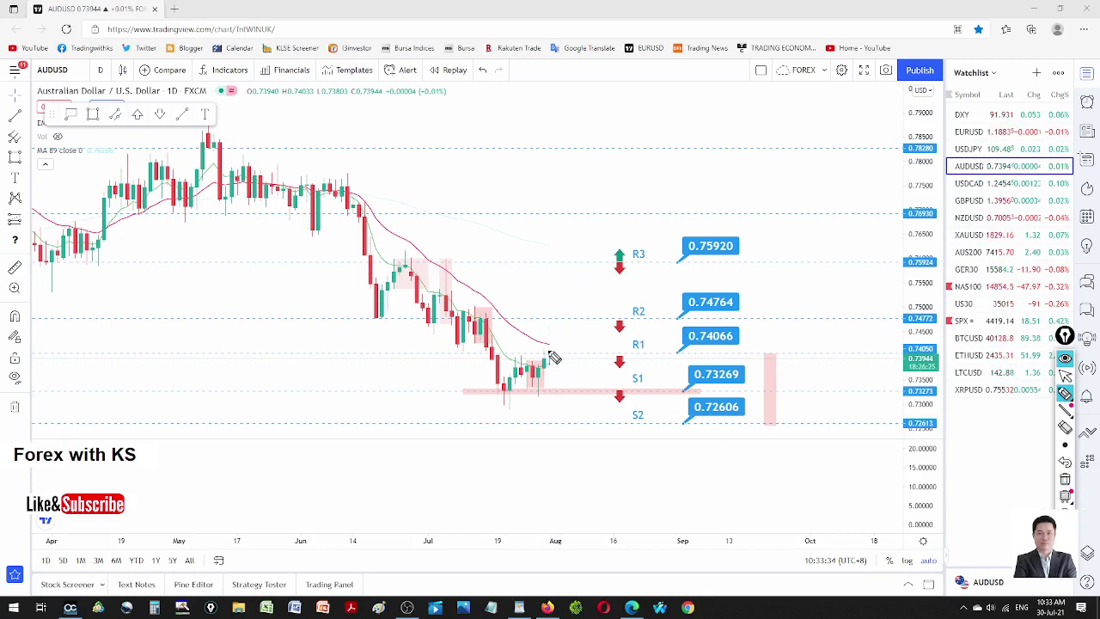
pyautogui.moveTo(547, 353)
pyautogui.mouseDown()
pyautogui.moveTo(572, 328)
pyautogui.moveTo(580, 356)
pyautogui.moveTo(591, 346)
pyautogui.mouseUp()
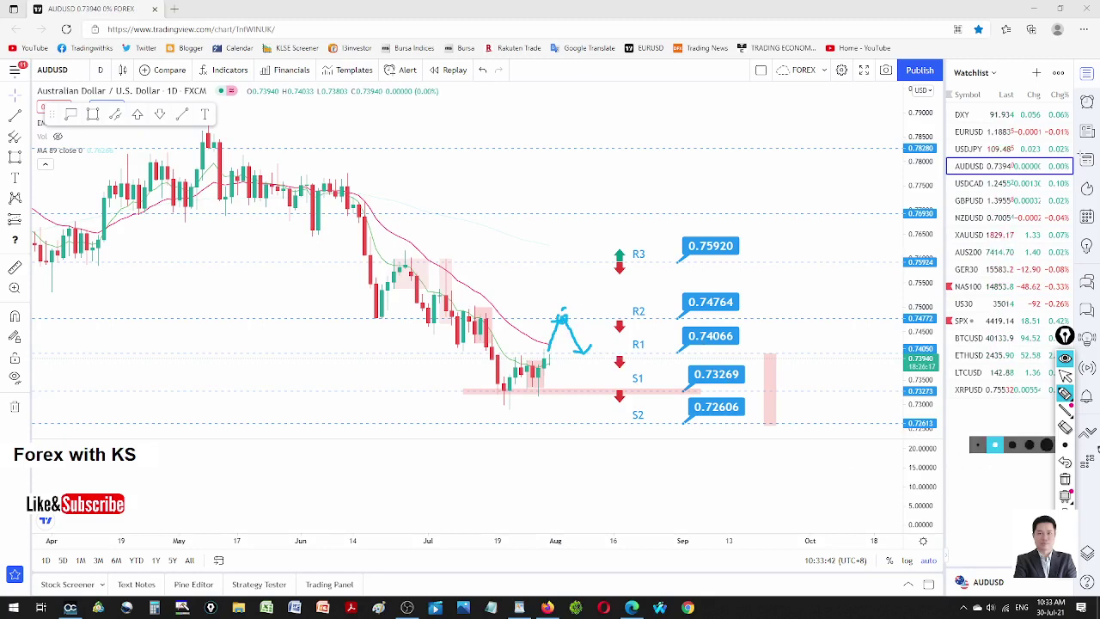
pyautogui.click(1065, 480)
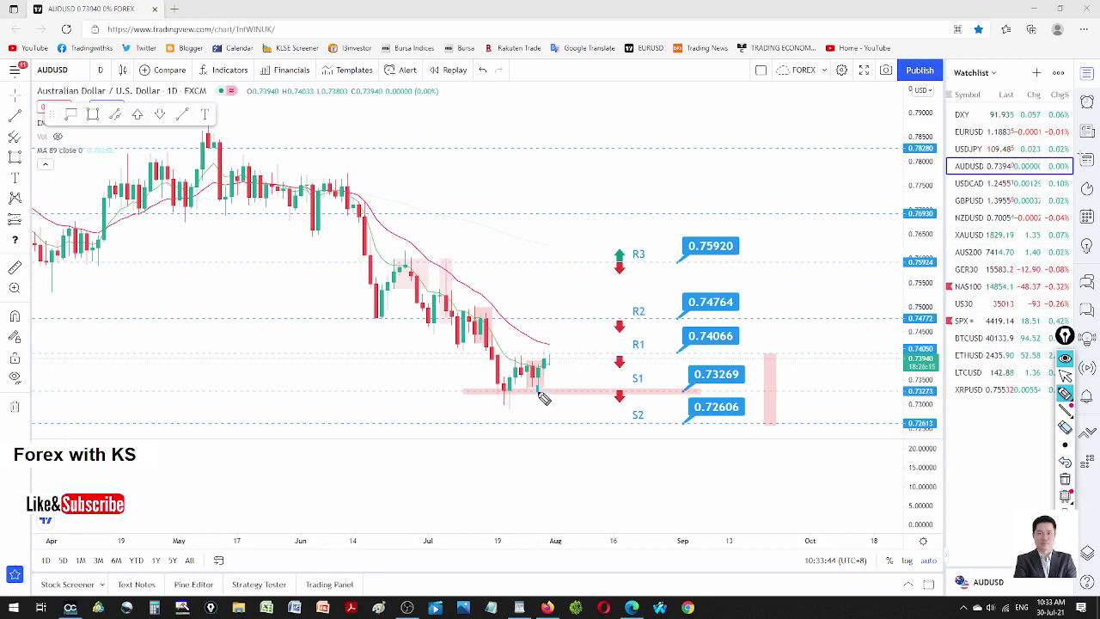
# Step: Sketch an AUDUSD break below S1 down to S2 and a curve from the recent lows up to R2, and clear the ink
pyautogui.moveTo(543, 405)
pyautogui.mouseDown()
pyautogui.moveTo(557, 394)
pyautogui.moveTo(581, 427)
pyautogui.moveTo(592, 416)
pyautogui.mouseUp()
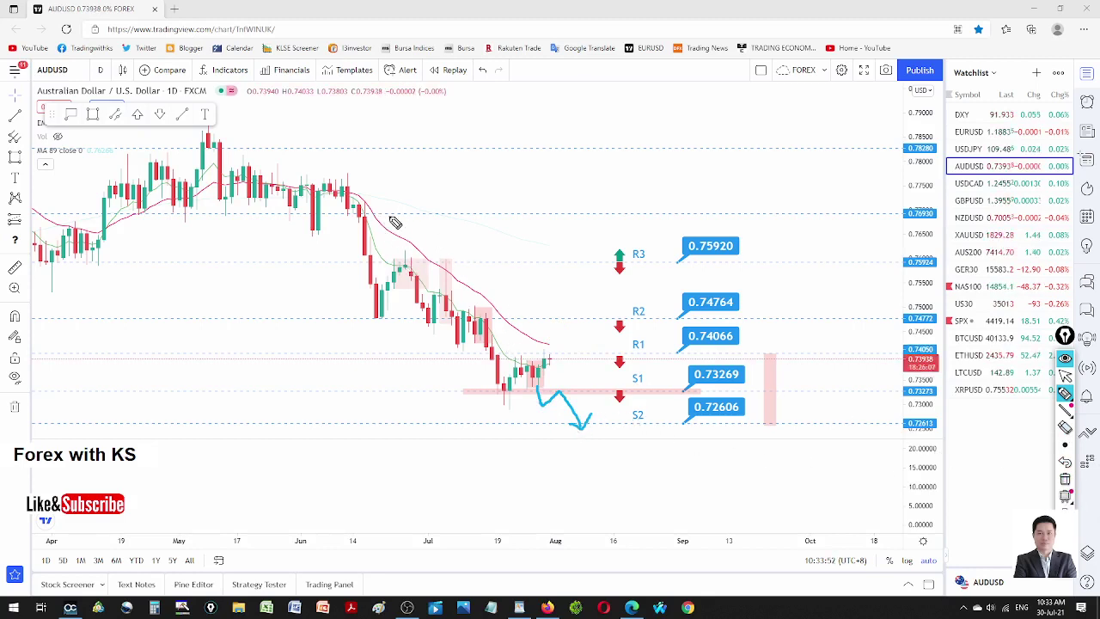
pyautogui.moveTo(504, 362)
pyautogui.mouseDown()
pyautogui.moveTo(533, 368)
pyautogui.moveTo(585, 309)
pyautogui.moveTo(600, 318)
pyautogui.mouseUp()
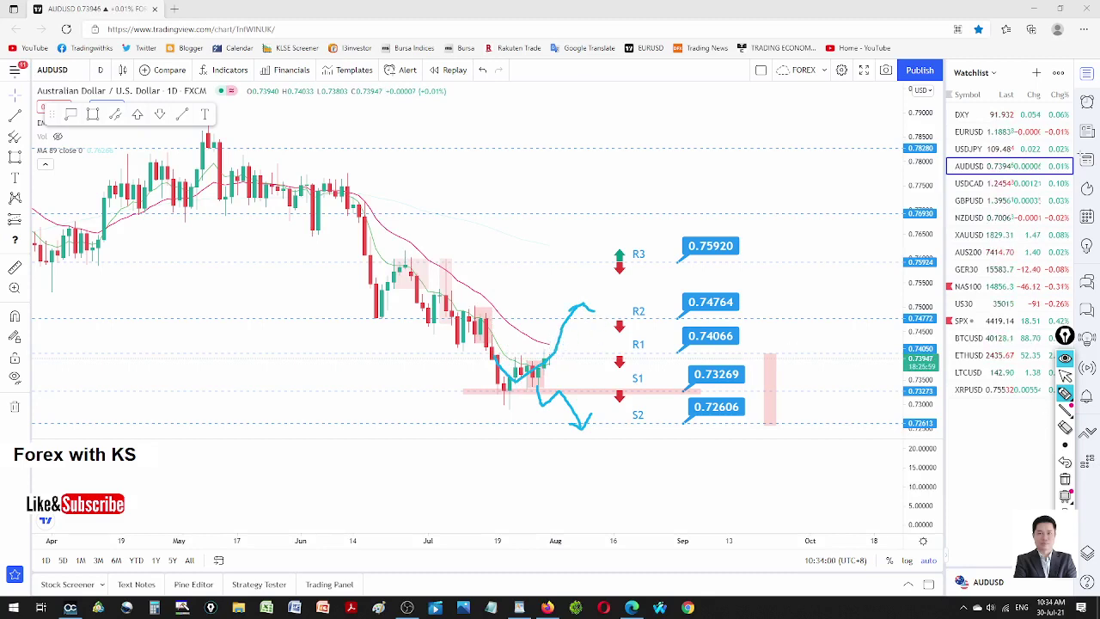
pyautogui.click(1068, 484)
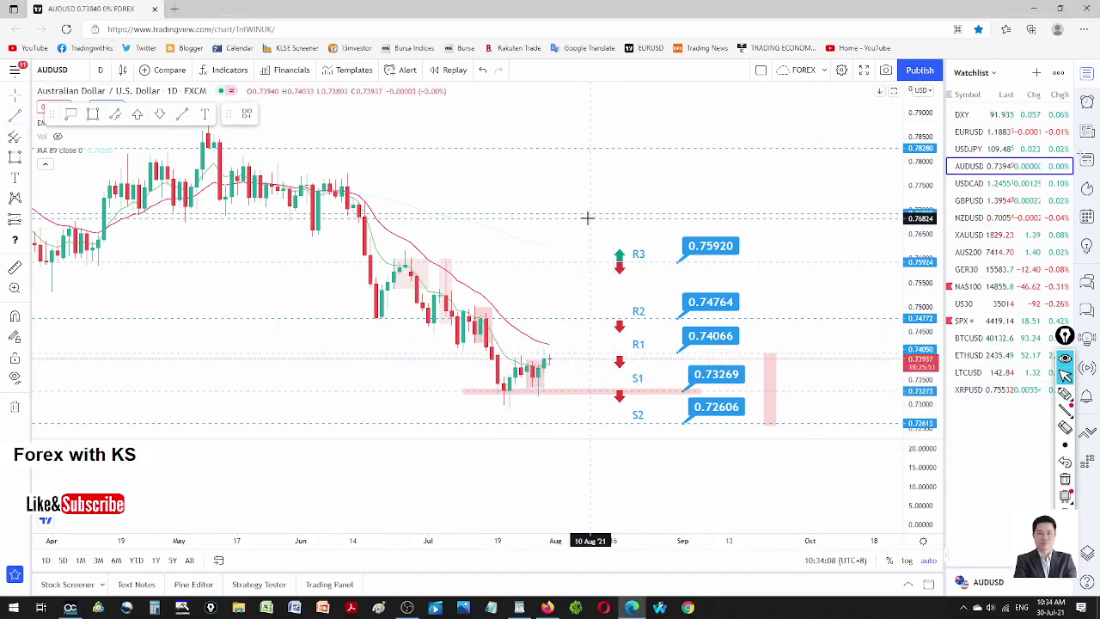
# Step: Open the USDCAD chart, and sketch an ink rise to S1 followed by a drop back to S2
pyautogui.moveTo(1066, 393)
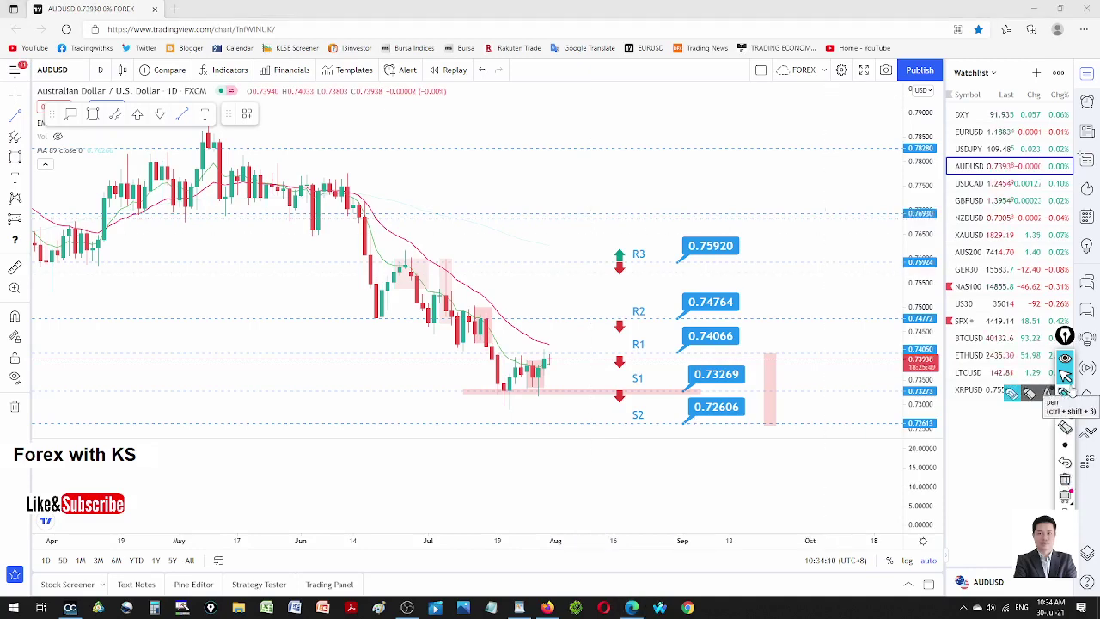
pyautogui.click(987, 184)
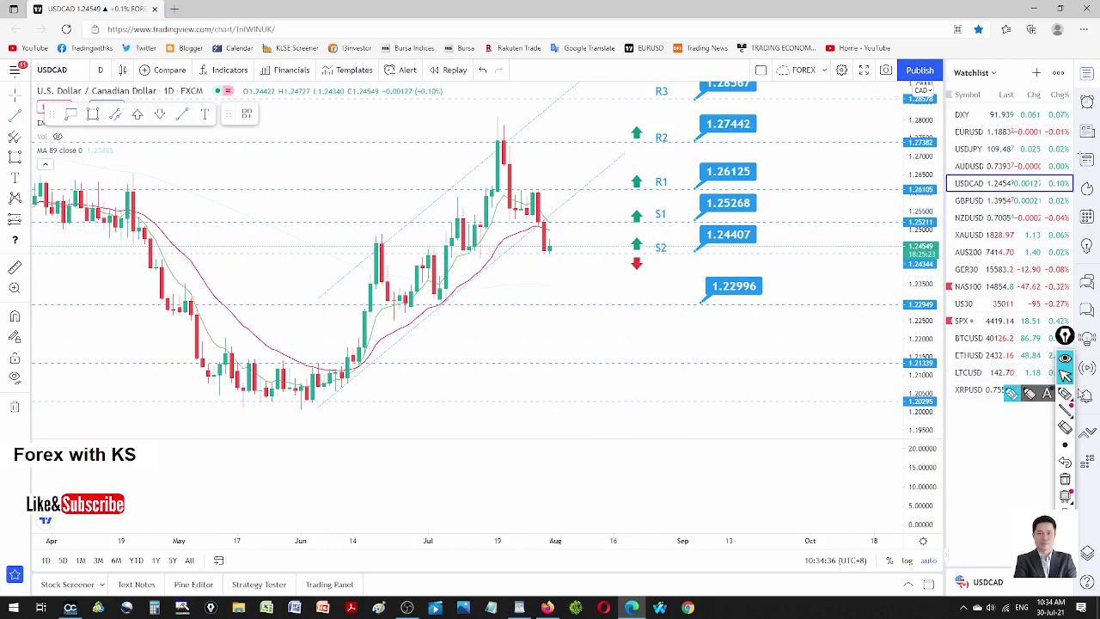
pyautogui.click(1065, 393)
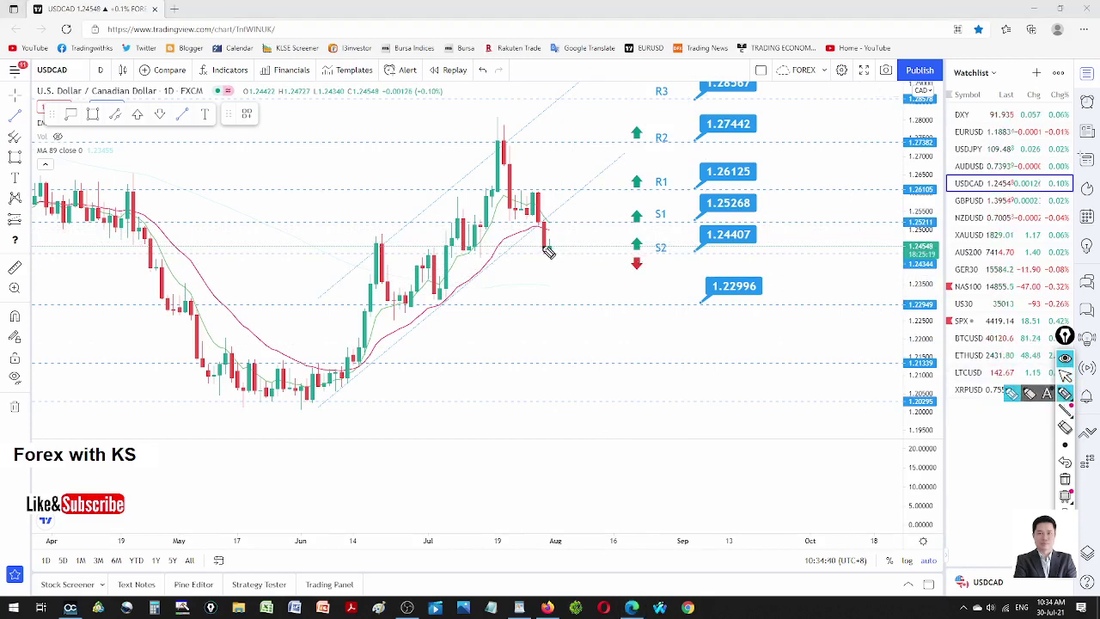
pyautogui.moveTo(550, 251); pyautogui.dragTo(573, 234)
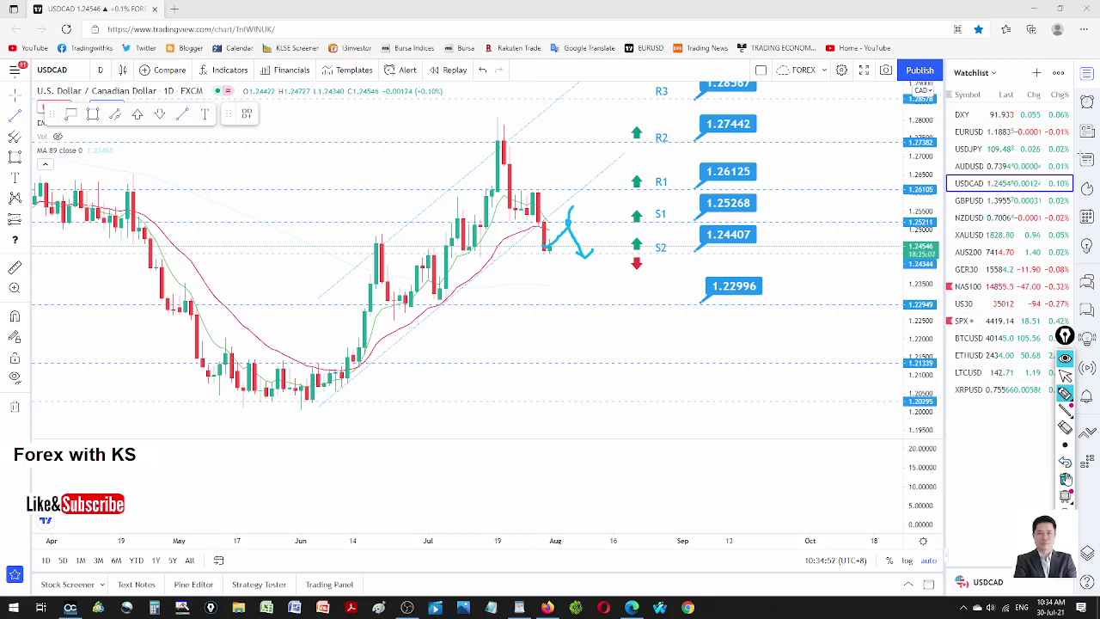
# Step: Sketch a USDCAD break below S2 with a retest and an arrow down to the 1.22996 level, and clear the ink
pyautogui.click(555, 270)
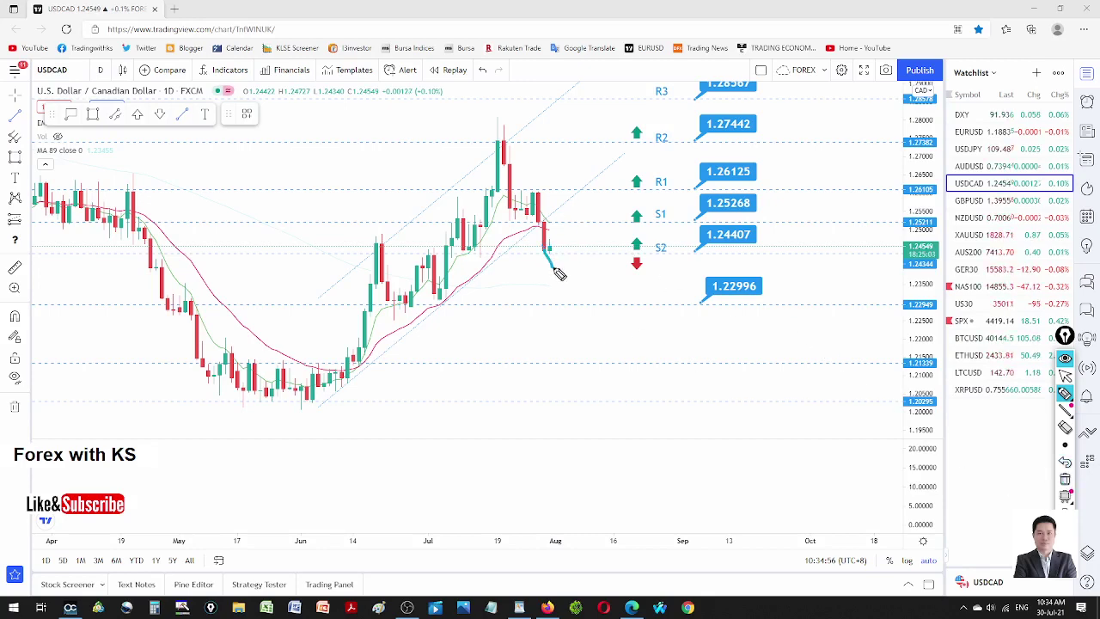
pyautogui.moveTo(559, 273)
pyautogui.mouseDown()
pyautogui.moveTo(571, 263)
pyautogui.moveTo(607, 303)
pyautogui.moveTo(609, 285)
pyautogui.mouseUp()
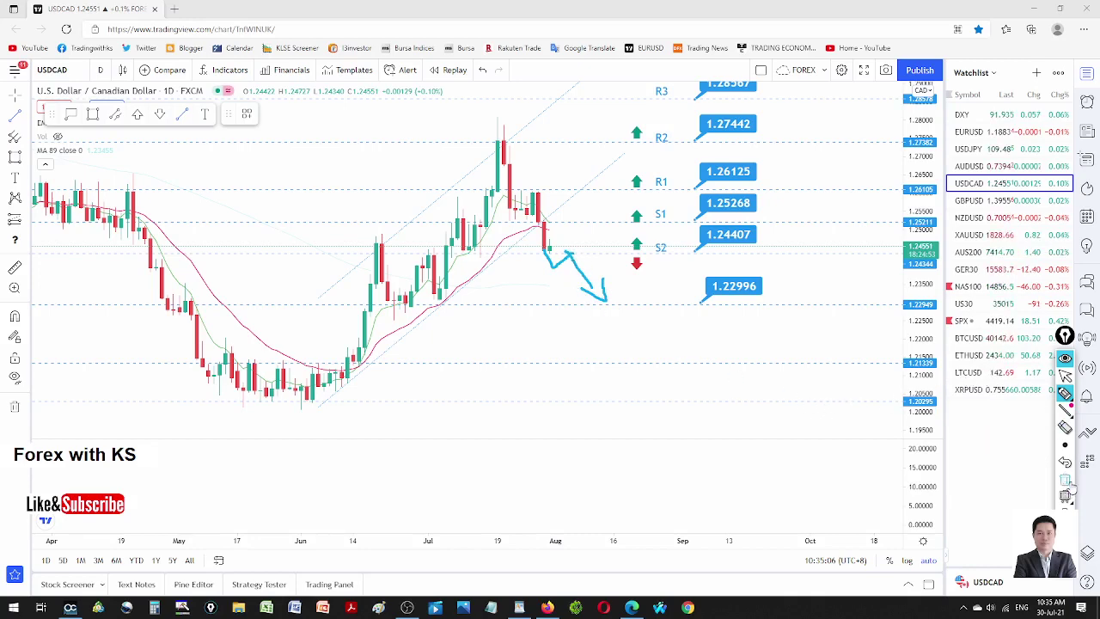
pyautogui.click(1065, 479)
pyautogui.click(1066, 376)
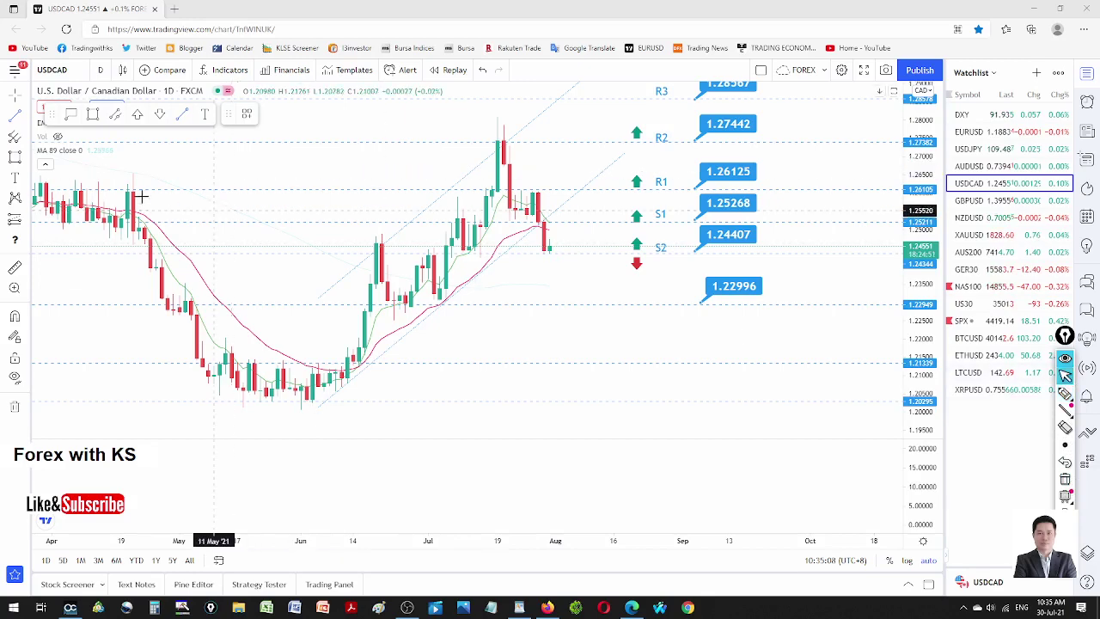
# Step: Add the text label "S3" beside the 1.22996 callout, just above the support line, on the USDCAD chart
pyautogui.click(658, 288)
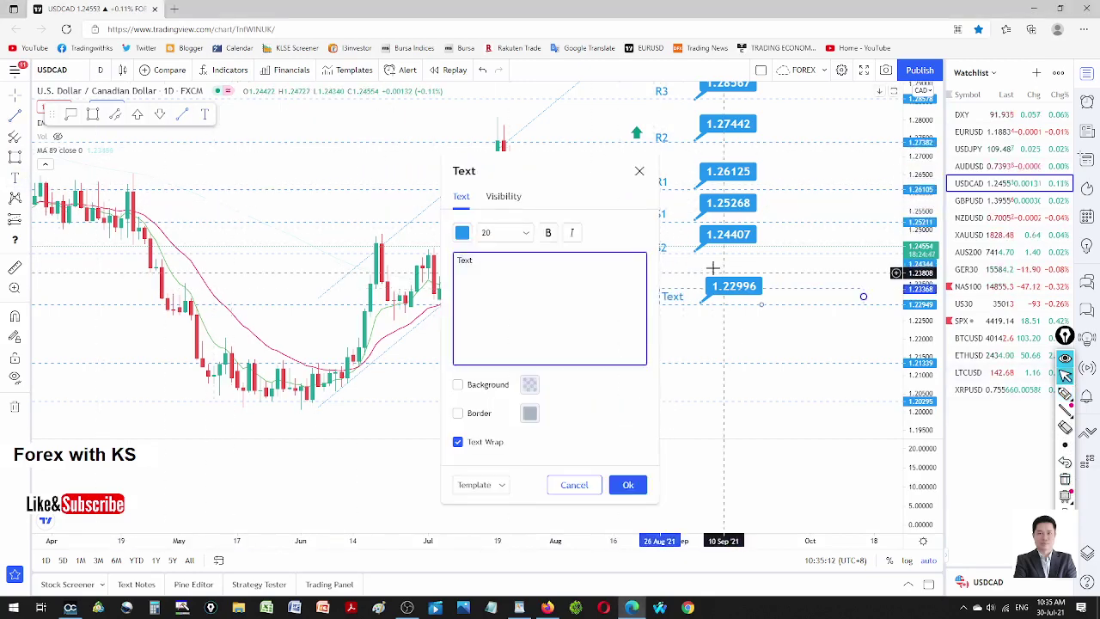
pyautogui.write('S3')
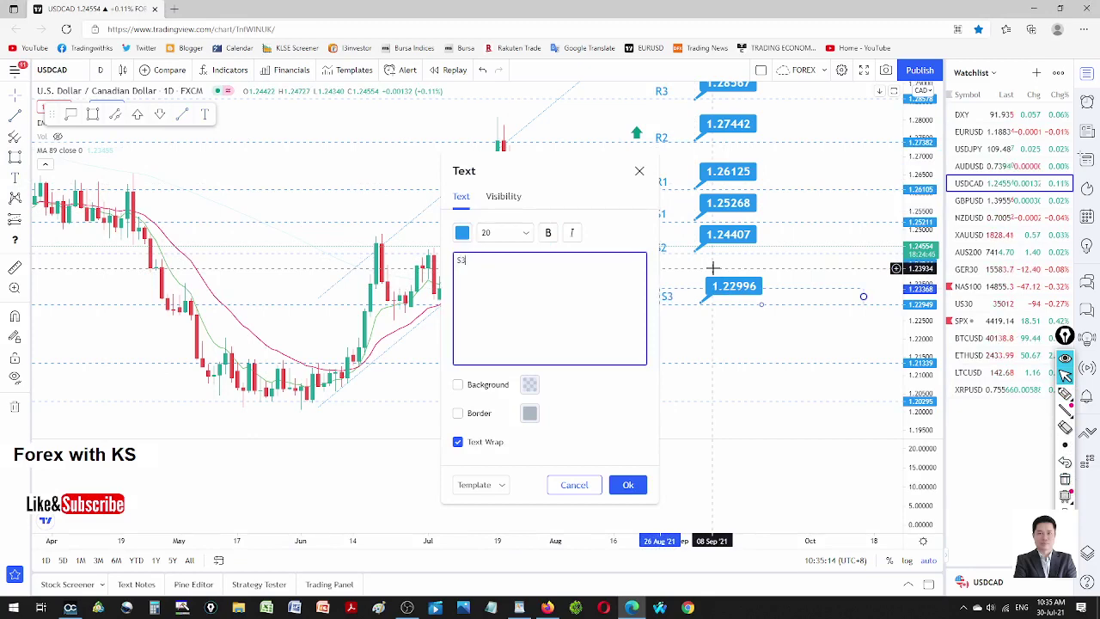
pyautogui.click(629, 485)
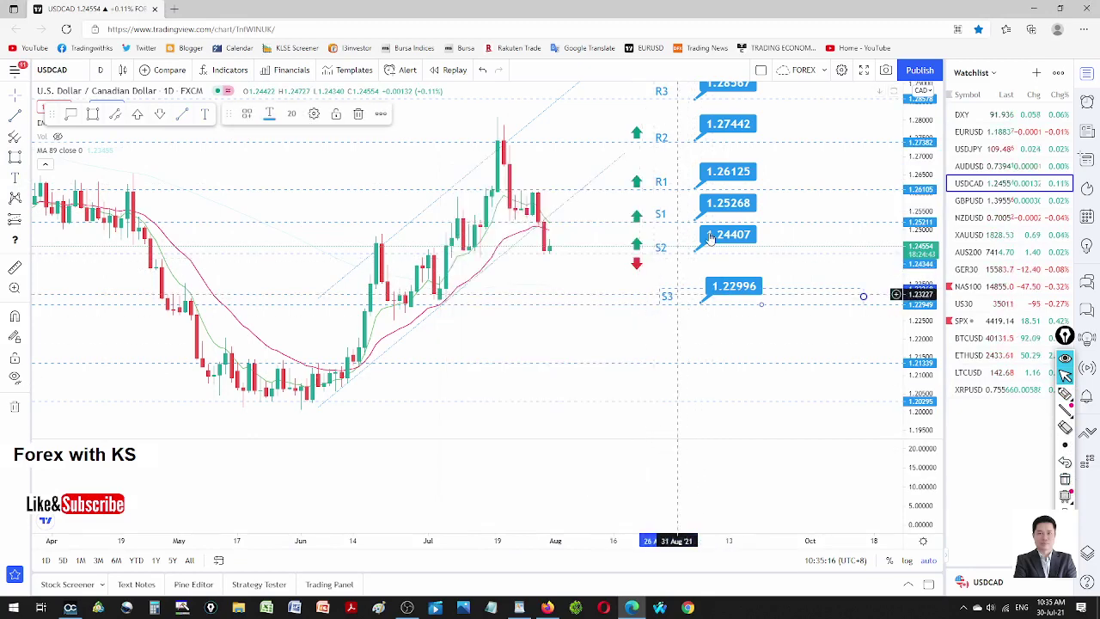
# Step: Move the S3 label into line with the other level labels on the USDCAD chart
pyautogui.moveTo(664, 290); pyautogui.dragTo(659, 294)
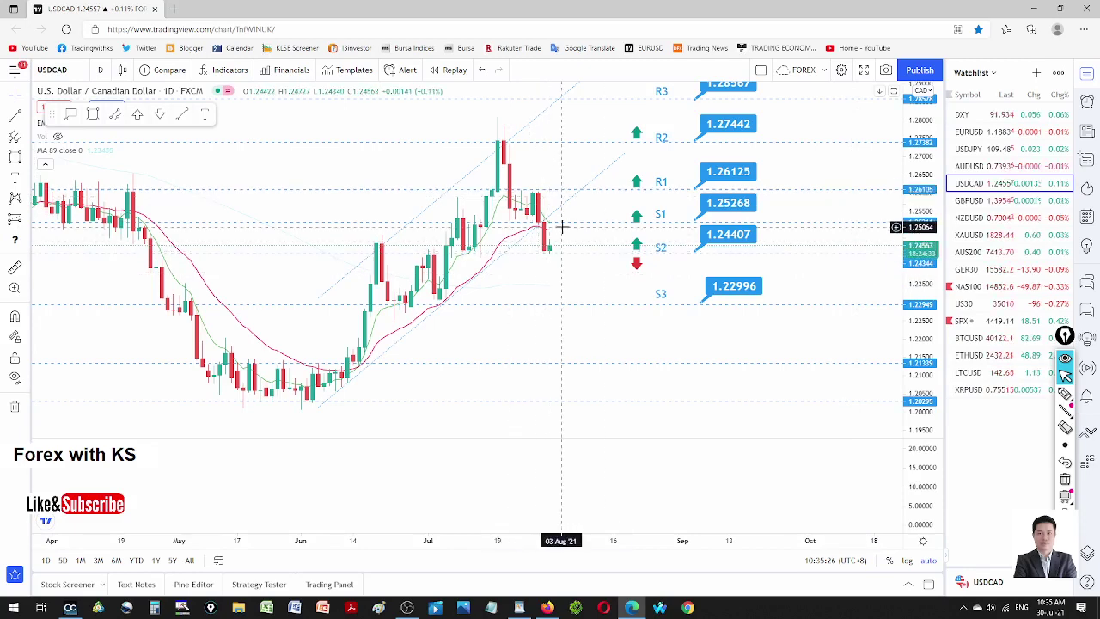
# Step: Sketch a USDCAD rise to S1 and a break below S2 in ink, dot both levels, and clear the ink
pyautogui.click(1065, 392)
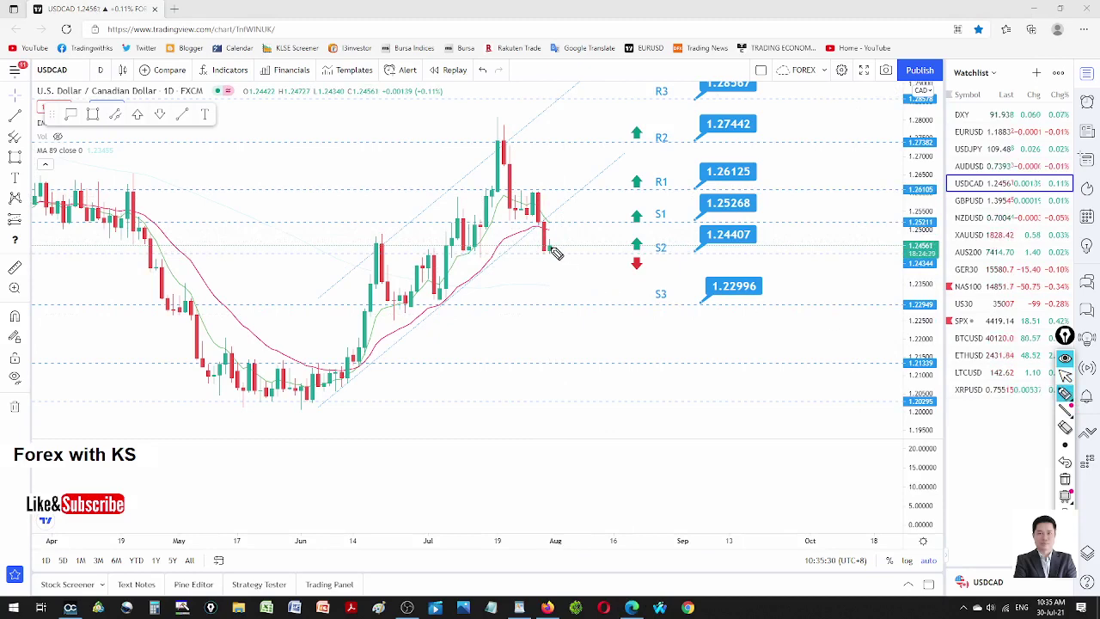
pyautogui.moveTo(549, 250)
pyautogui.mouseDown()
pyautogui.moveTo(568, 225)
pyautogui.moveTo(574, 251)
pyautogui.moveTo(550, 259)
pyautogui.moveTo(575, 258)
pyautogui.moveTo(593, 286)
pyautogui.moveTo(594, 253)
pyautogui.mouseUp()
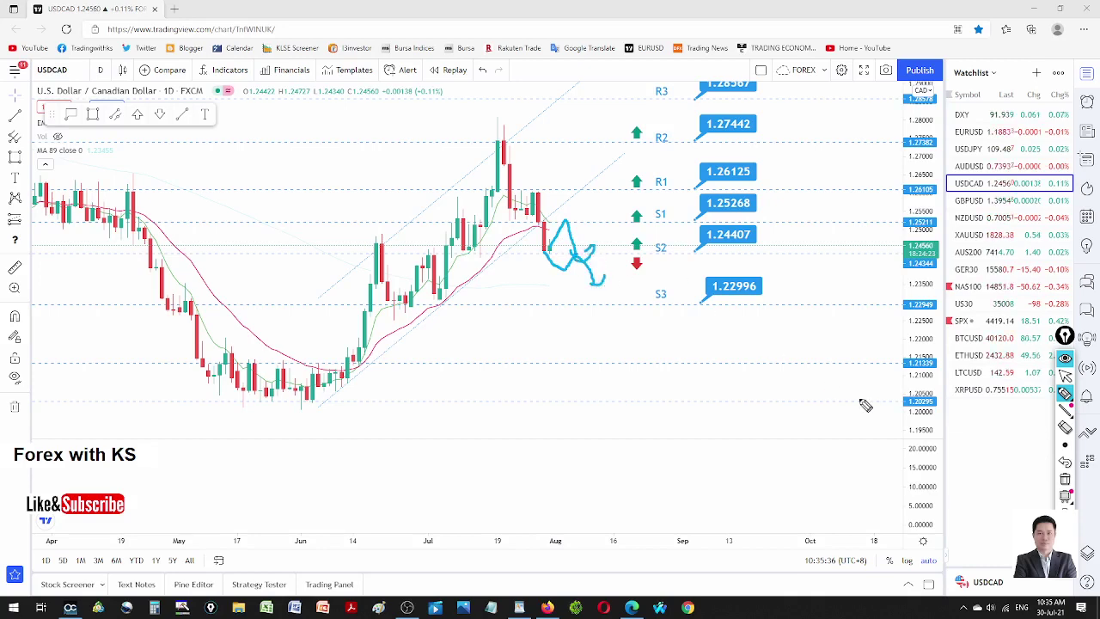
pyautogui.click(1064, 479)
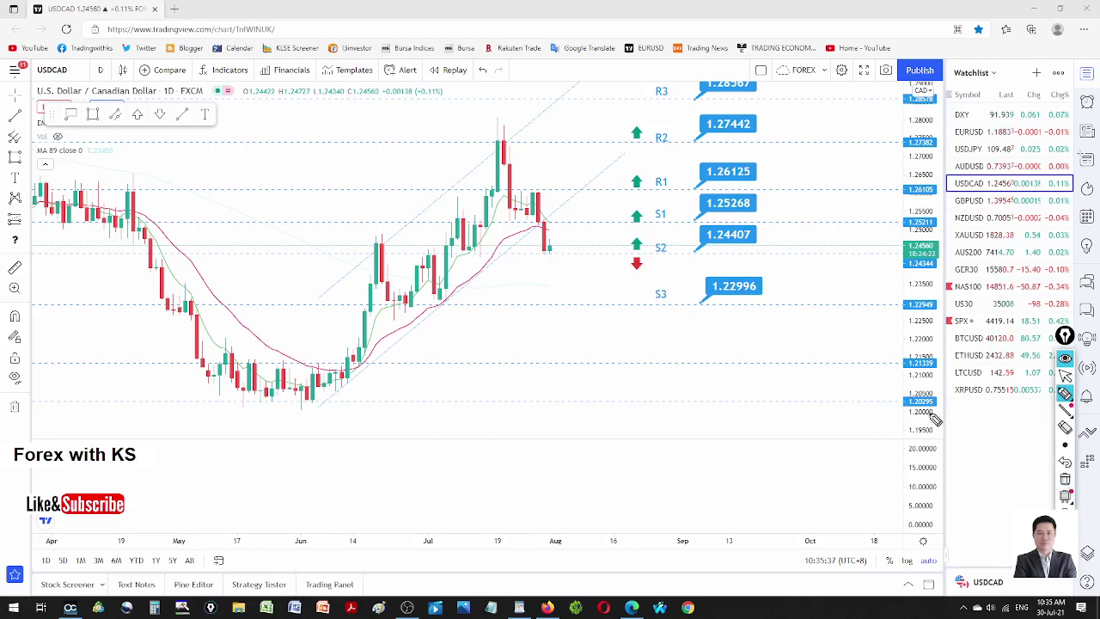
pyautogui.click(572, 253)
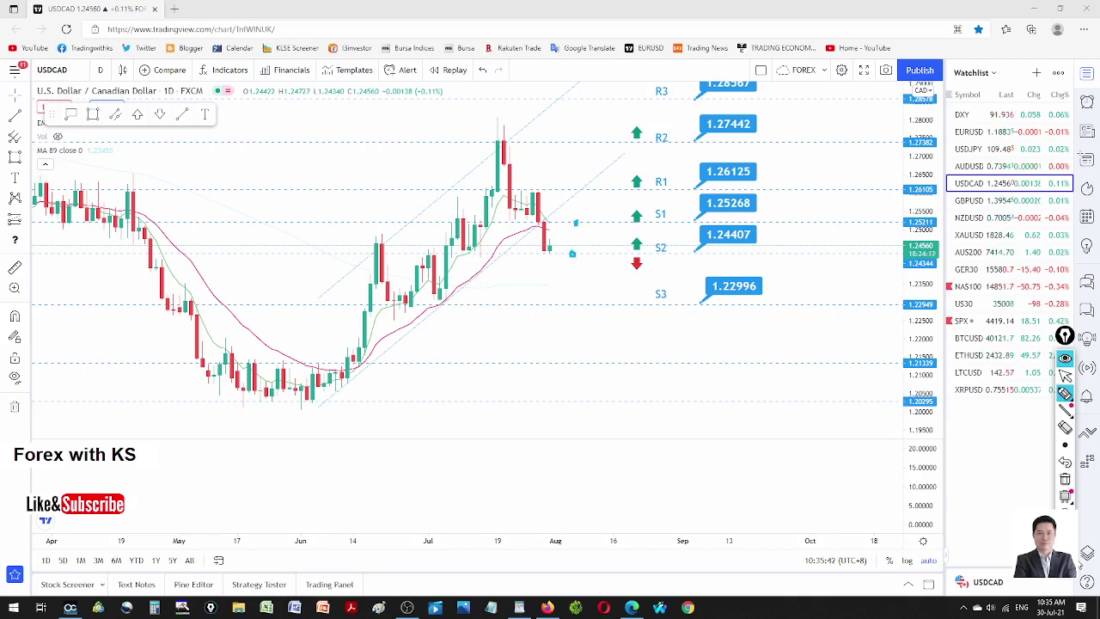
pyautogui.click(1064, 480)
pyautogui.click(1065, 375)
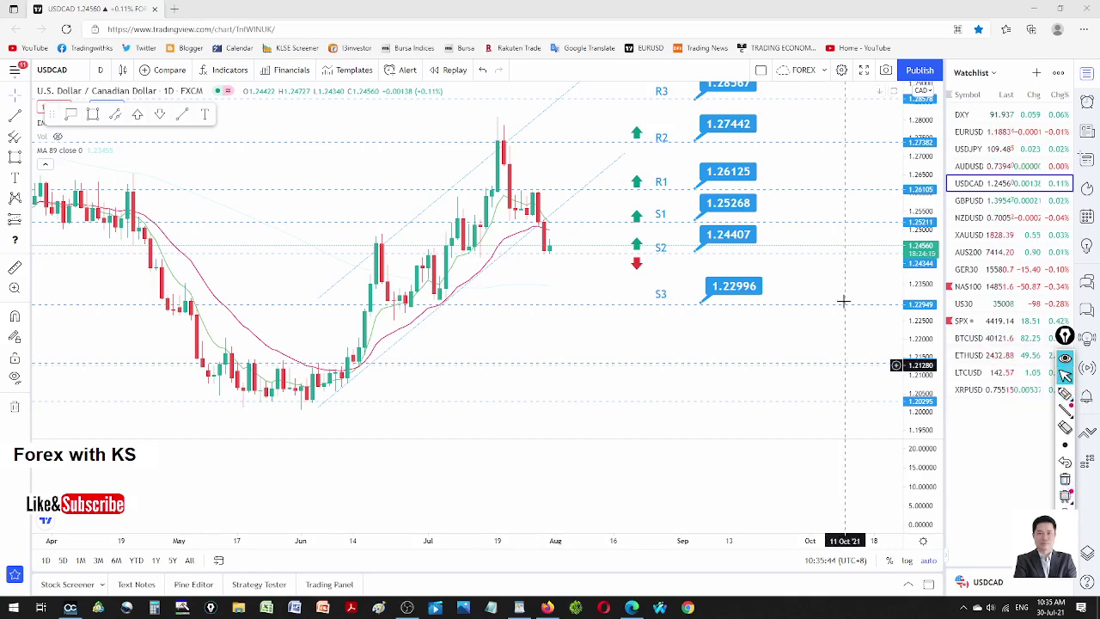
# Step: Open the GBPUSD chart and raise the horizontal line at R2 to about 1.39021
pyautogui.press('Down')
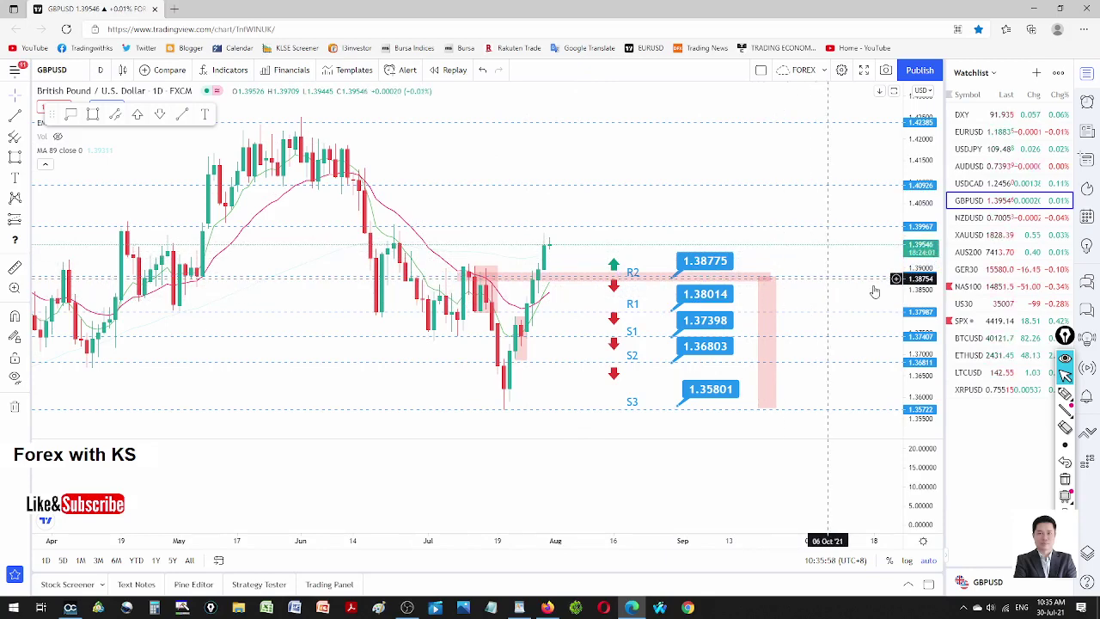
pyautogui.click(1065, 392)
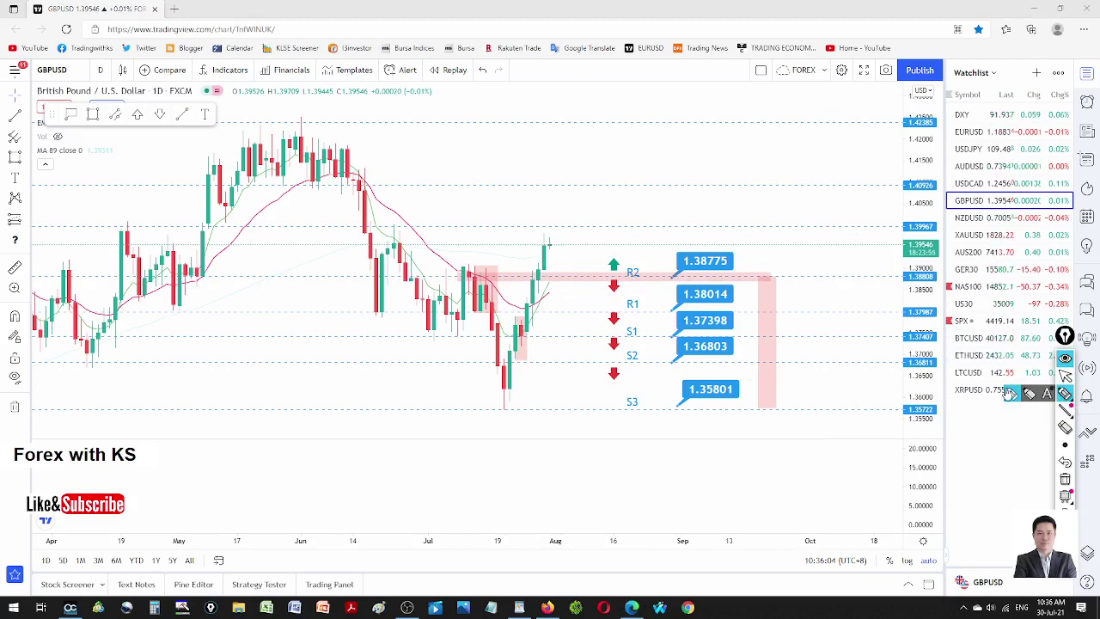
pyautogui.click(1065, 376)
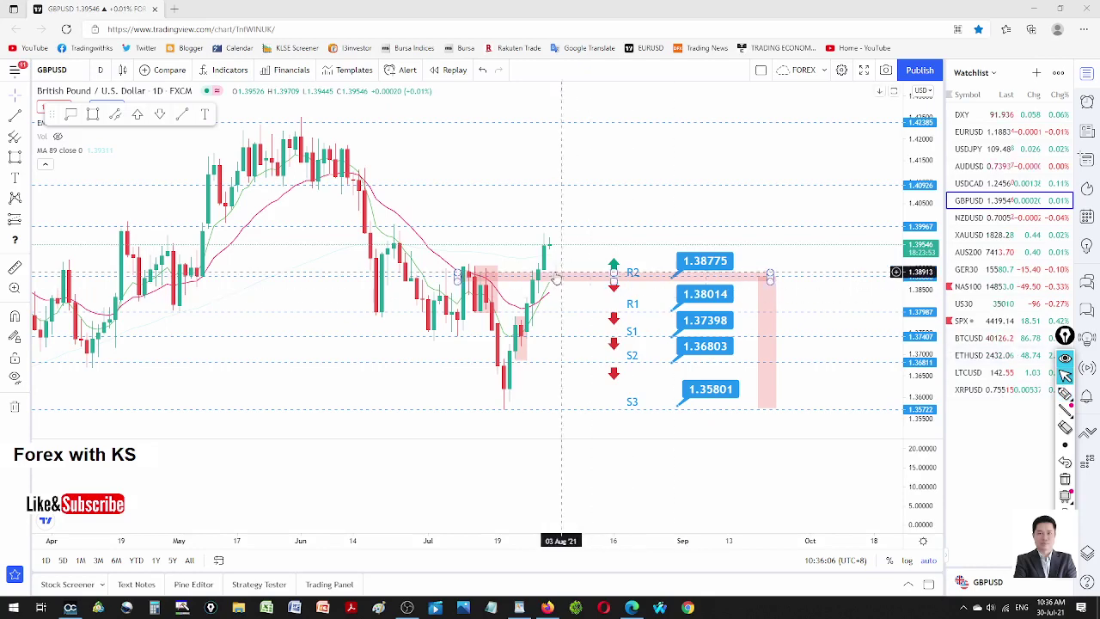
pyautogui.click(562, 271)
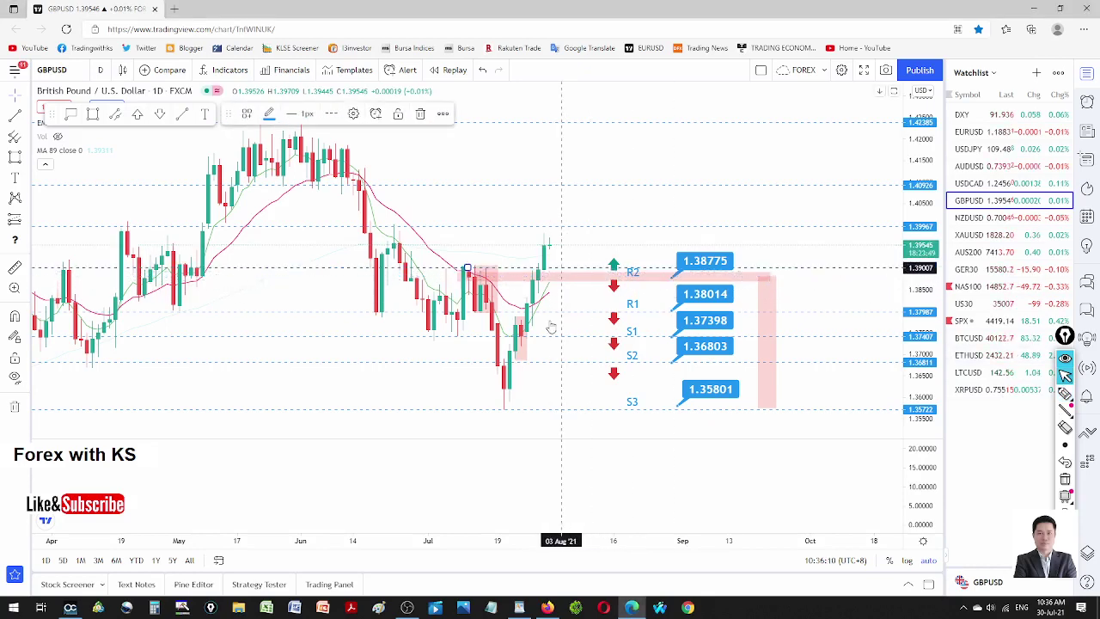
pyautogui.click(553, 434)
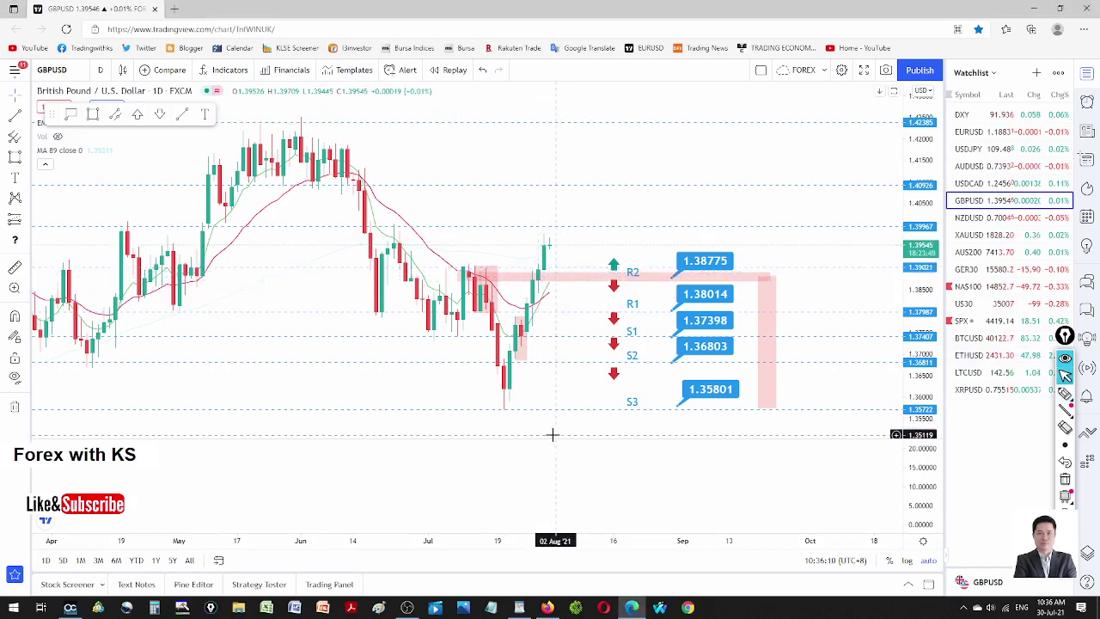
# Step: Move the horizontal red zone up onto the raised R2 line, and shift the R2 price callout to 1.39041
pyautogui.click(770, 277)
pyautogui.moveTo(771, 279)
pyautogui.mouseDown()
pyautogui.moveTo(781, 260)
pyautogui.moveTo(780, 270)
pyautogui.mouseUp()
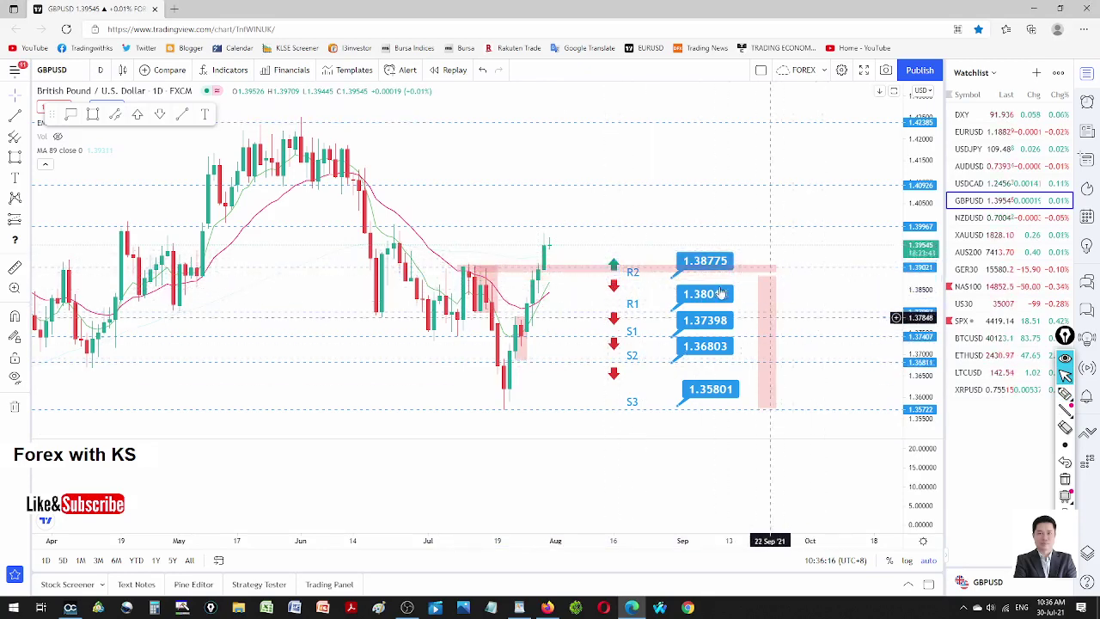
pyautogui.moveTo(710, 260)
pyautogui.mouseDown()
pyautogui.moveTo(711, 249)
pyautogui.moveTo(713, 263)
pyautogui.mouseUp()
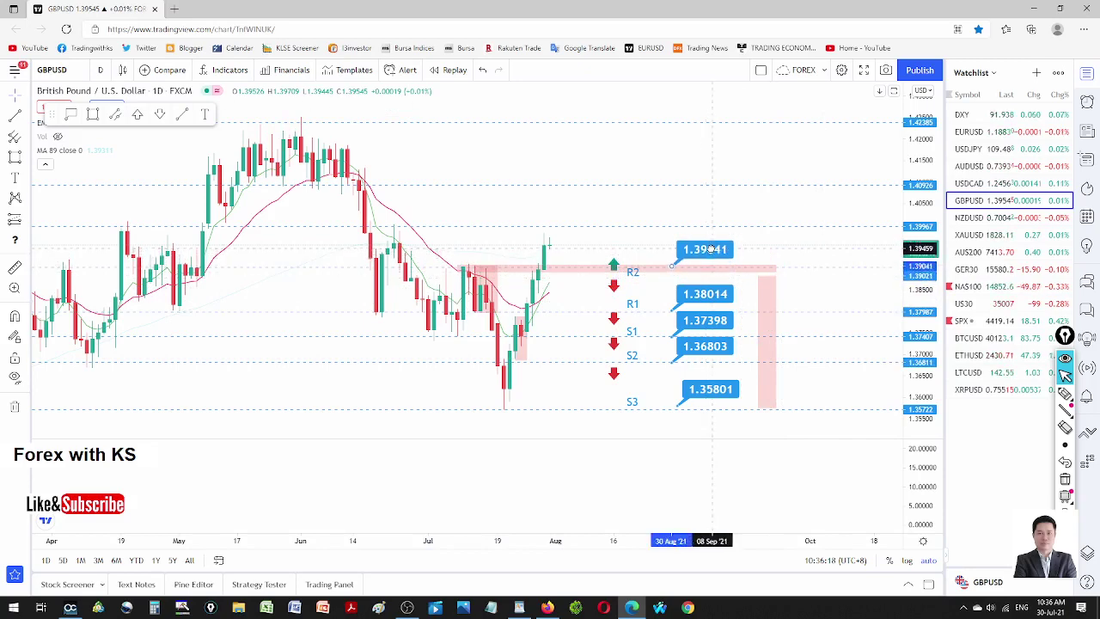
# Step: Move the R2 label up so that it sits just above the raised line
pyautogui.click(638, 274)
pyautogui.moveTo(637, 274); pyautogui.dragTo(636, 260)
pyautogui.hotkey('ctrl', 'z')
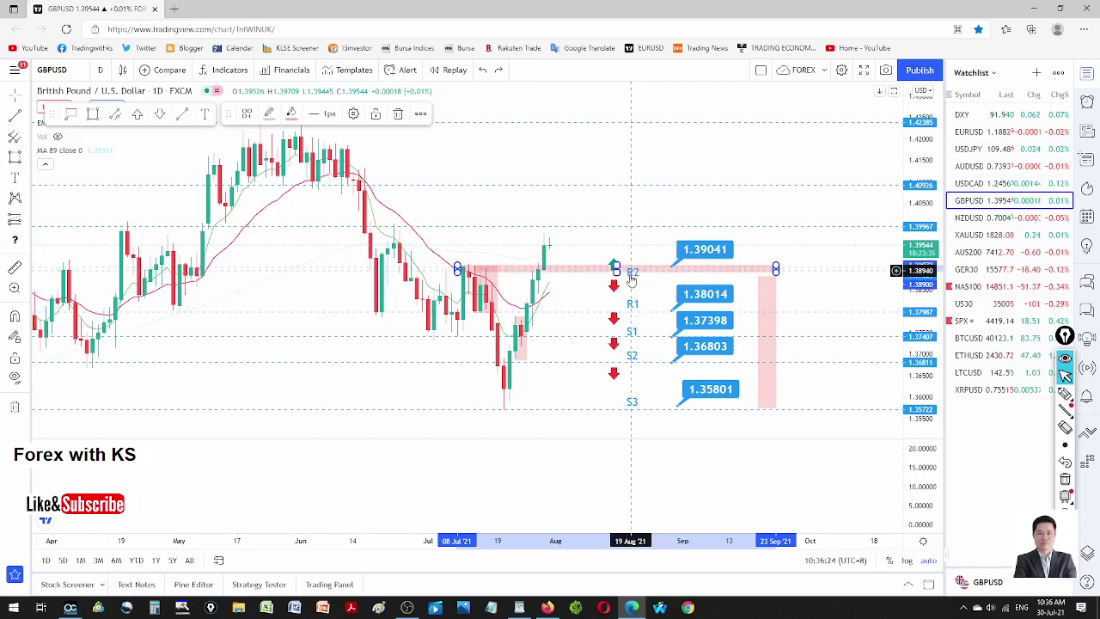
pyautogui.moveTo(629, 276)
pyautogui.mouseDown()
pyautogui.moveTo(632, 256)
pyautogui.moveTo(616, 276)
pyautogui.mouseUp()
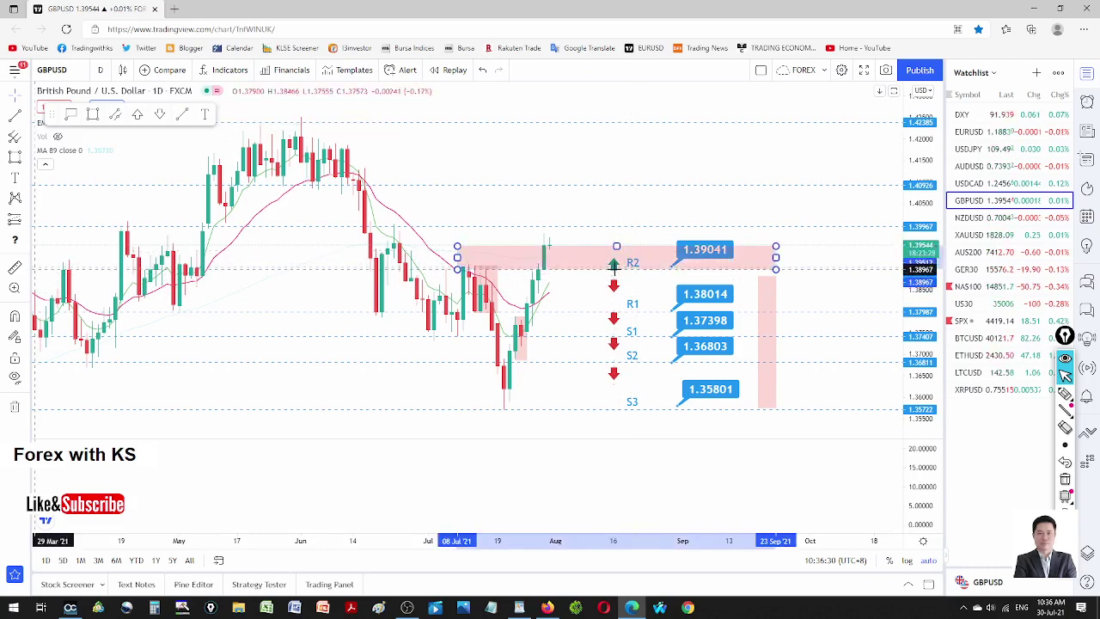
# Step: Resize the R2 zone to a thin band ending at 30 Sep '21, and change its background colour to green
pyautogui.moveTo(787, 262); pyautogui.dragTo(804, 267)
pyautogui.rightClick(805, 268)
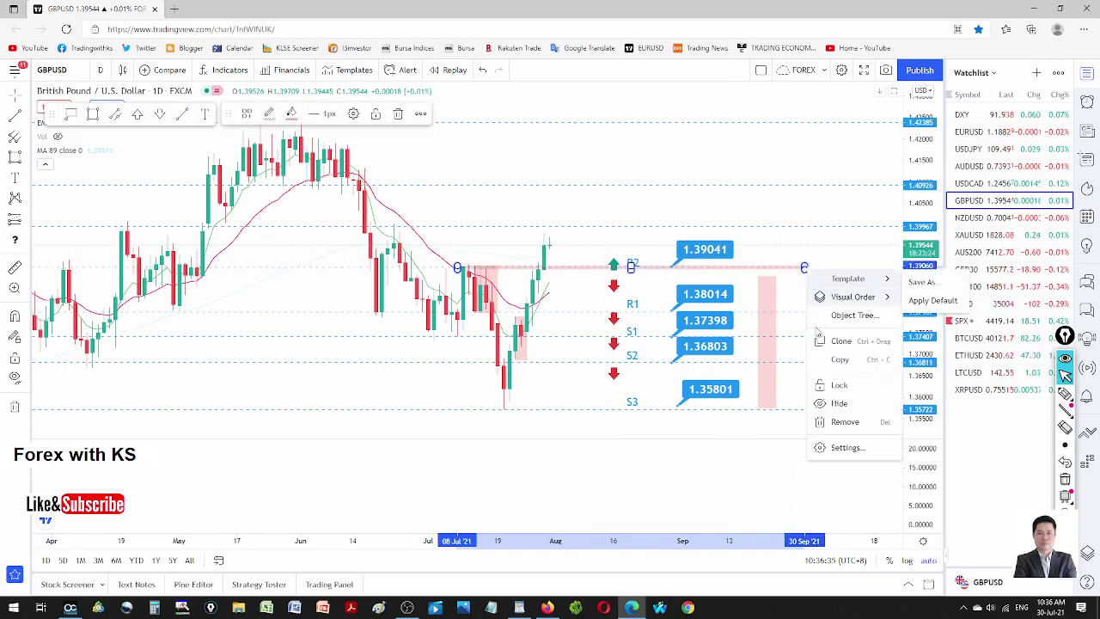
pyautogui.click(839, 442)
pyautogui.click(530, 324)
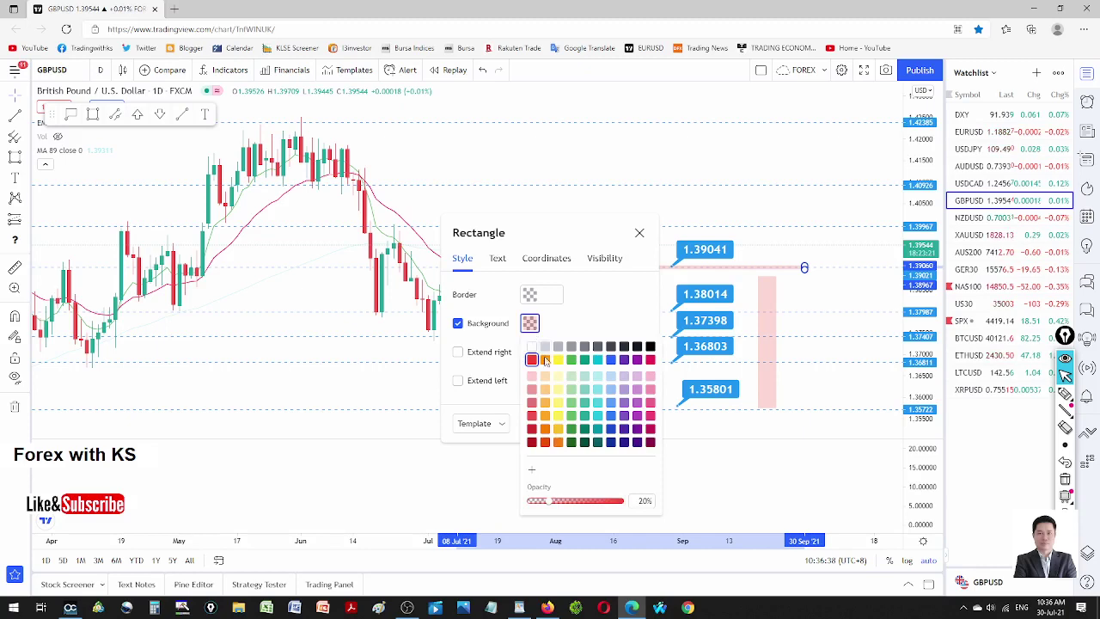
pyautogui.click(570, 360)
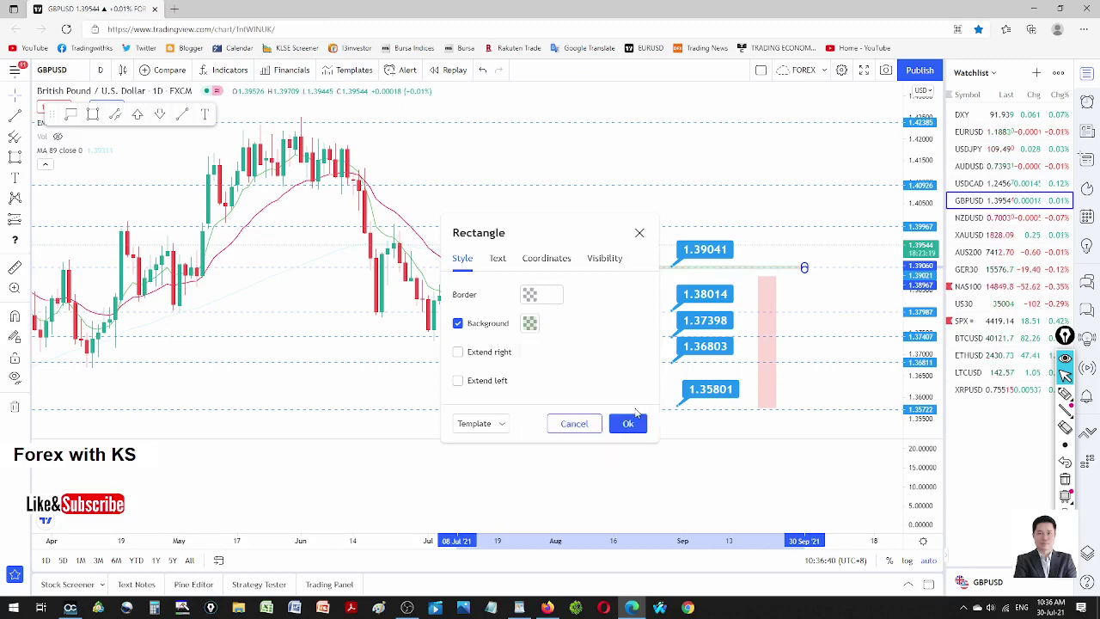
pyautogui.click(628, 423)
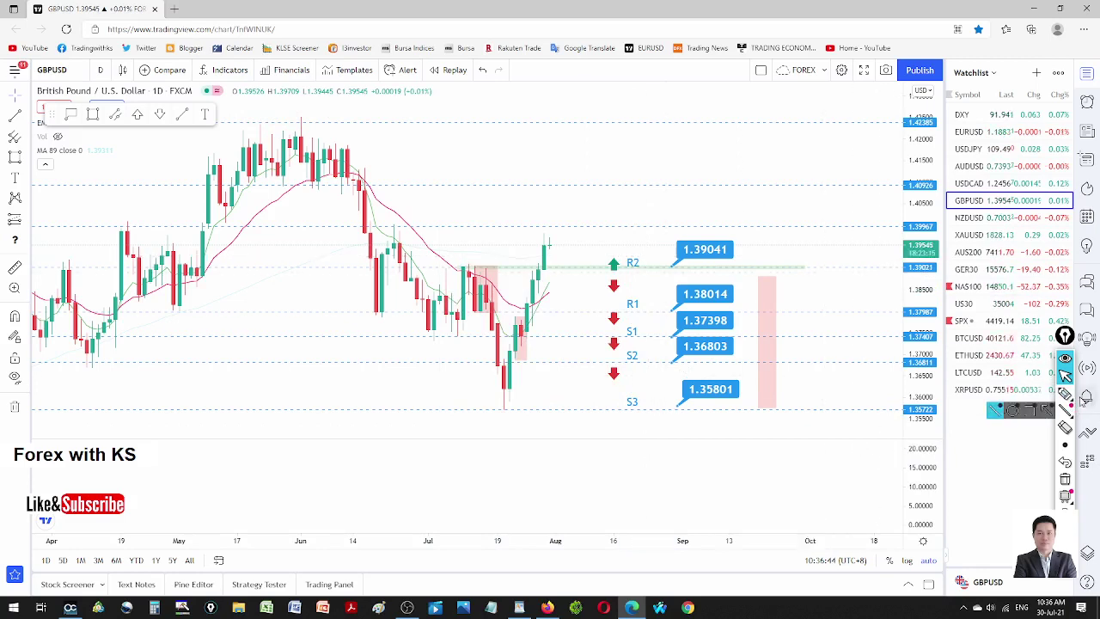
# Step: Sketch a GBPUSD pullback to the green R2 zone in ink, followed by an arrow rising above the 1.39967 line
pyautogui.click(1065, 397)
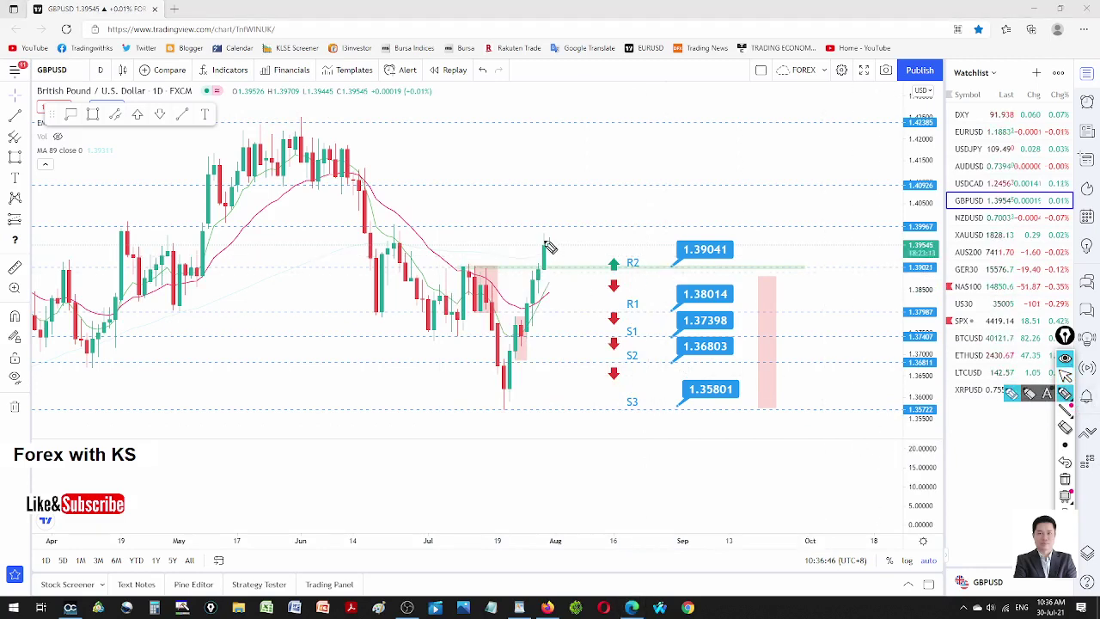
pyautogui.moveTo(546, 241); pyautogui.dragTo(566, 275)
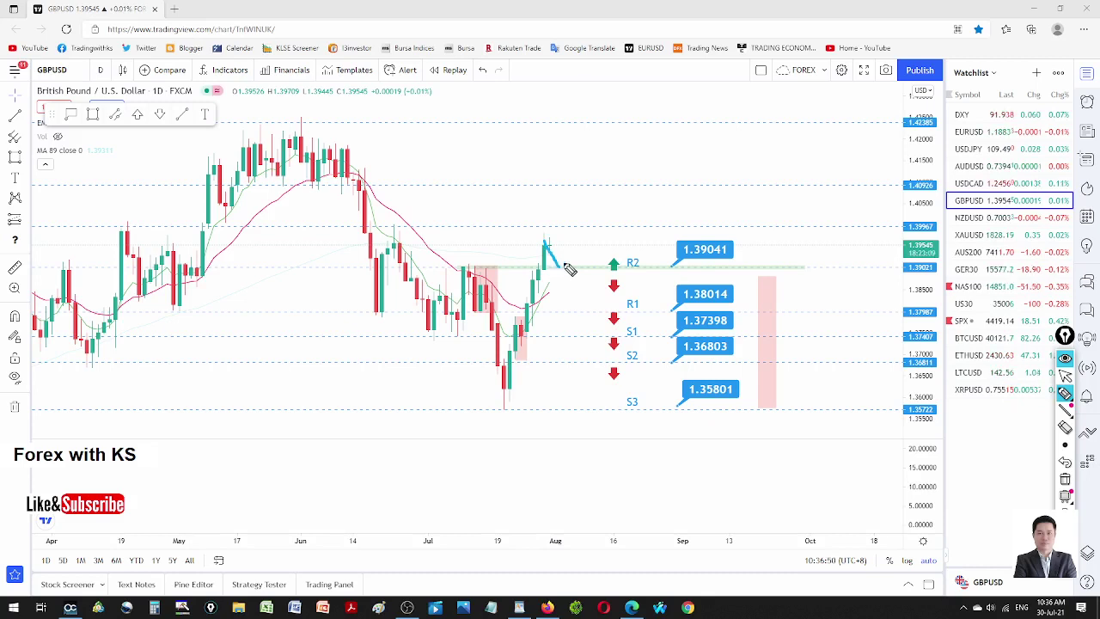
pyautogui.moveTo(560, 262); pyautogui.dragTo(564, 285)
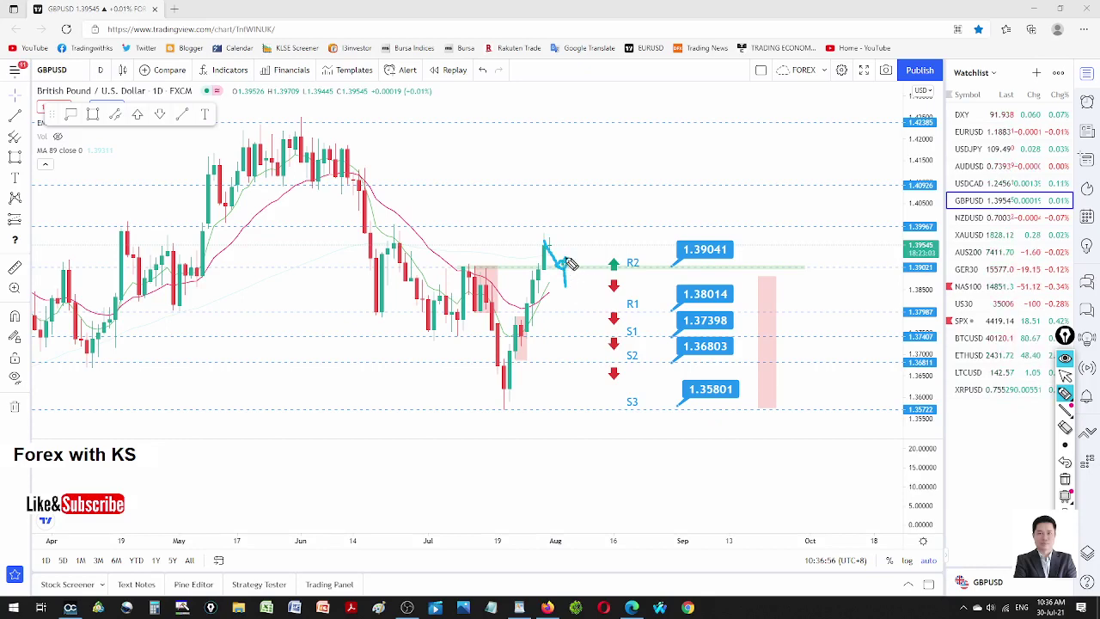
pyautogui.moveTo(567, 260); pyautogui.dragTo(596, 221)
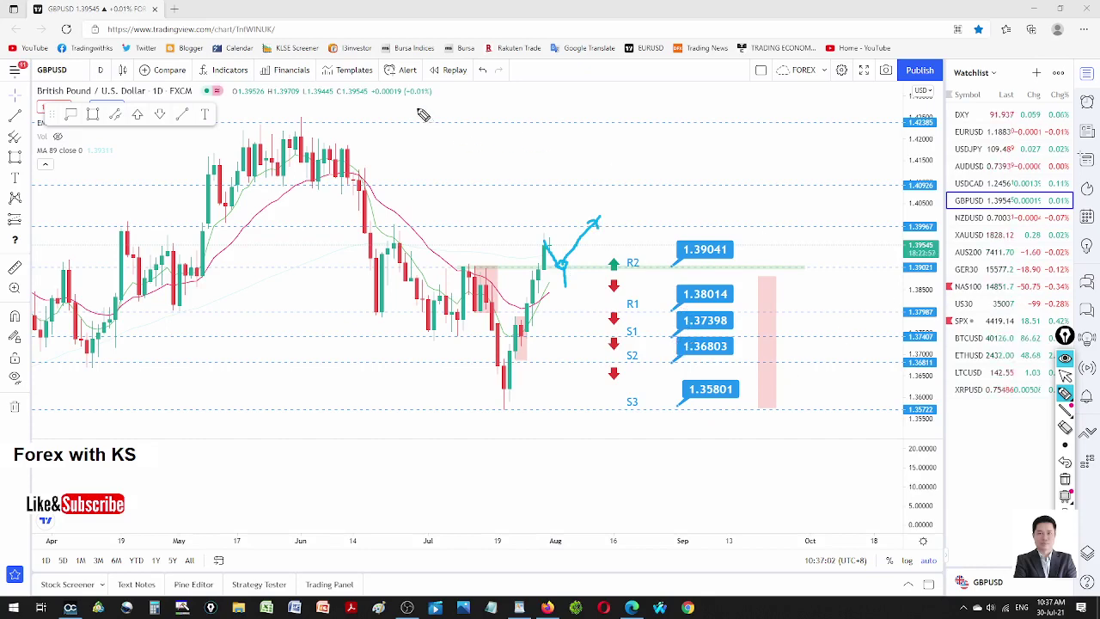
# Step: Sketch a falling curve with an arrowhead above the GBPUSD candles, trace the R2 level in ink, and clear the ink
pyautogui.moveTo(378, 102)
pyautogui.mouseDown()
pyautogui.moveTo(459, 180)
pyautogui.moveTo(469, 210)
pyautogui.moveTo(498, 195)
pyautogui.mouseUp()
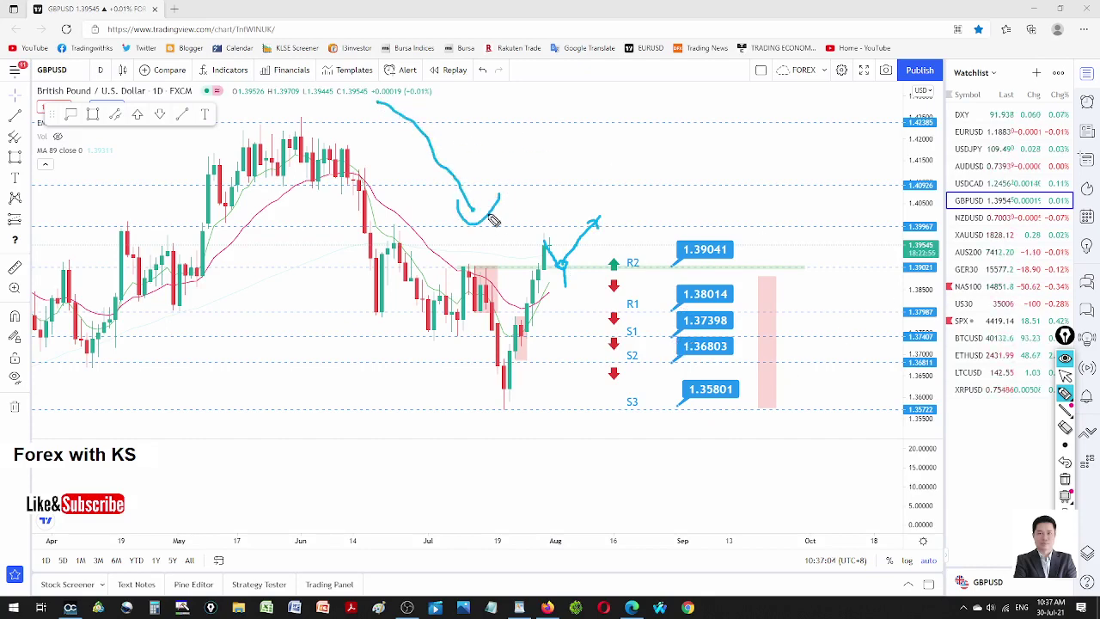
pyautogui.moveTo(462, 272); pyautogui.dragTo(713, 267)
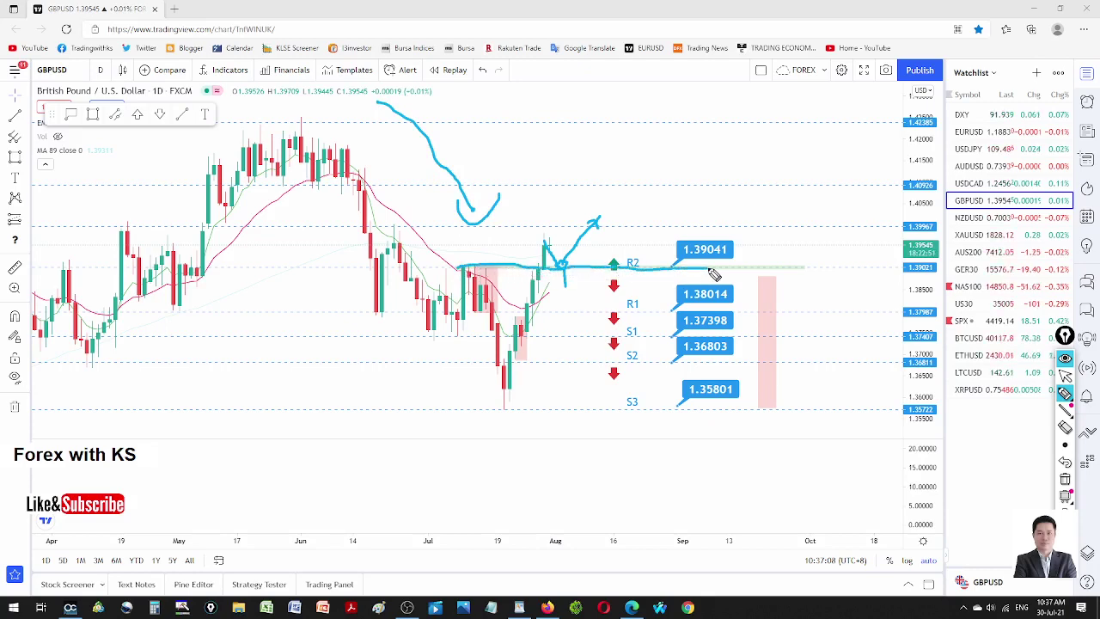
pyautogui.click(1066, 478)
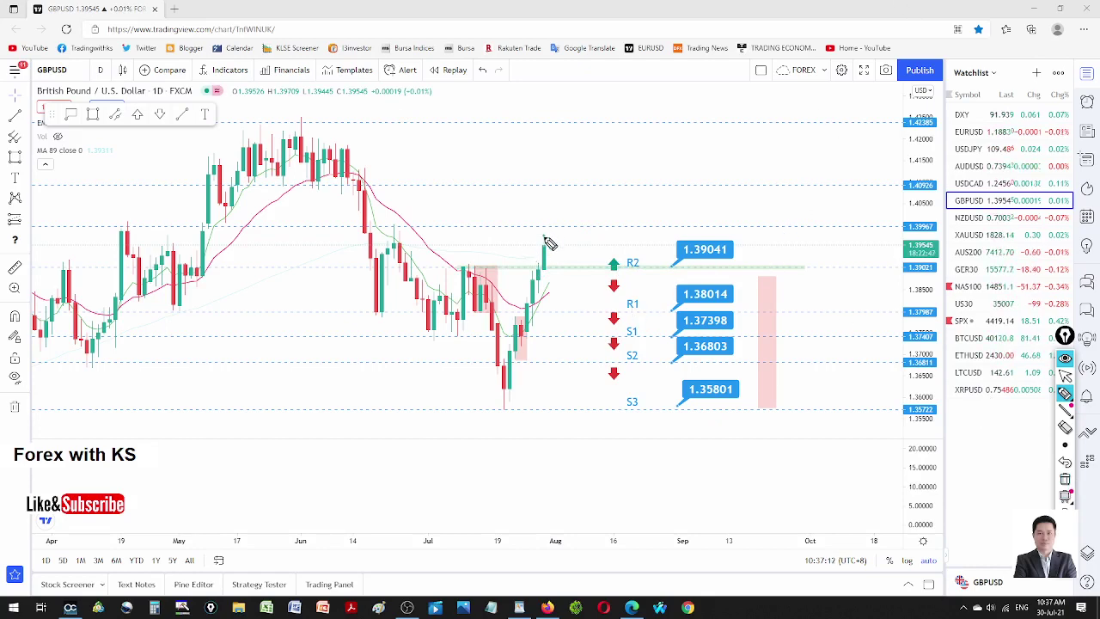
# Step: Sketch an arrow from the latest GBPUSD candle down through R2, and clear the ink
pyautogui.moveTo(544, 237); pyautogui.dragTo(566, 277)
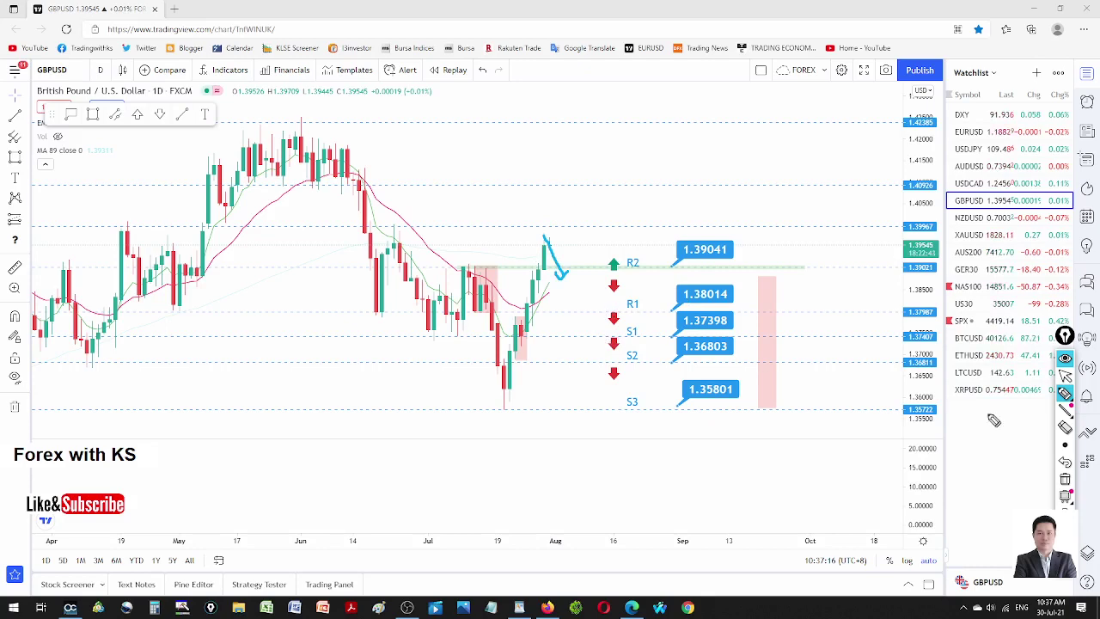
pyautogui.click(1065, 479)
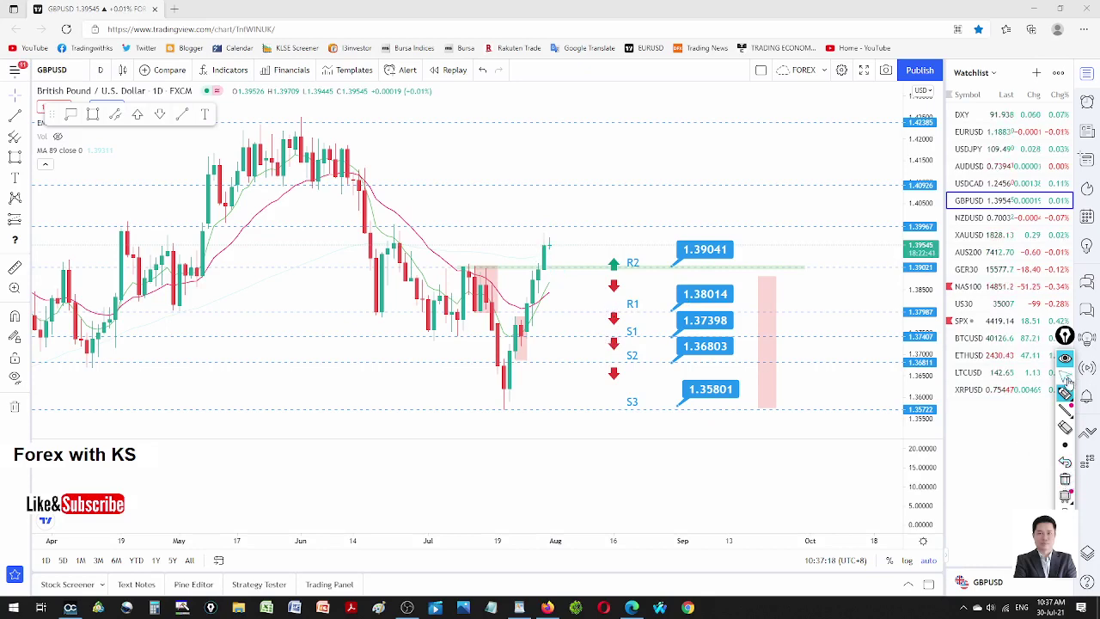
pyautogui.click(1065, 376)
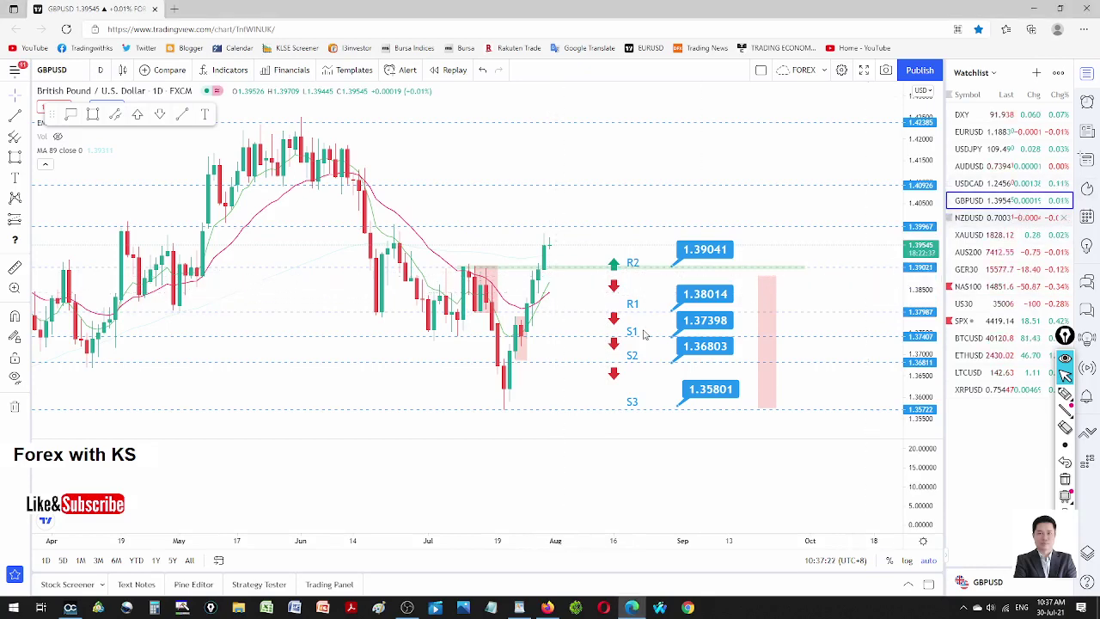
# Step: Open the NZDUSD chart, and mark R1 in ink with a stroke rising from it towards R2
pyautogui.press('Down')
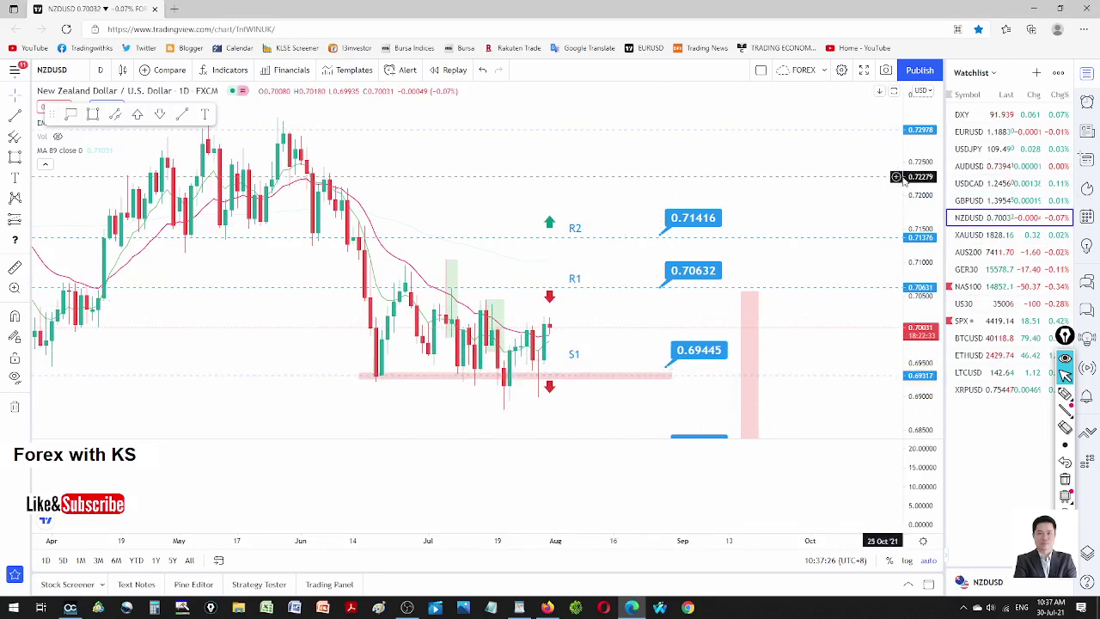
pyautogui.scroll(-2, 902, 178)
pyautogui.click(1064, 393)
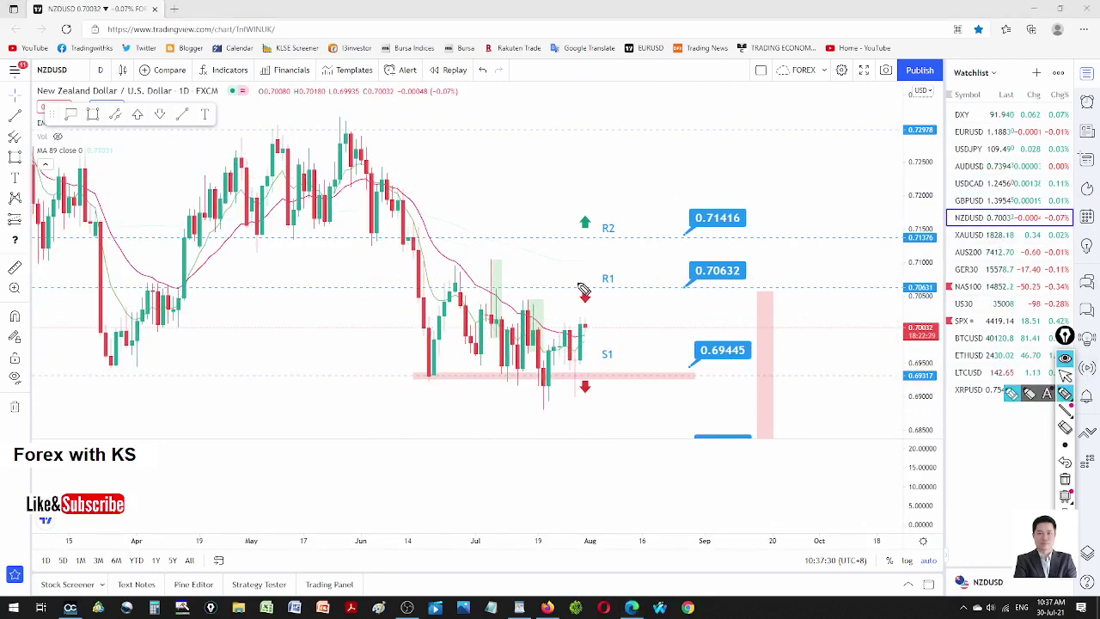
pyautogui.moveTo(571, 288)
pyautogui.mouseDown()
pyautogui.moveTo(587, 283)
pyautogui.moveTo(583, 251)
pyautogui.mouseUp()
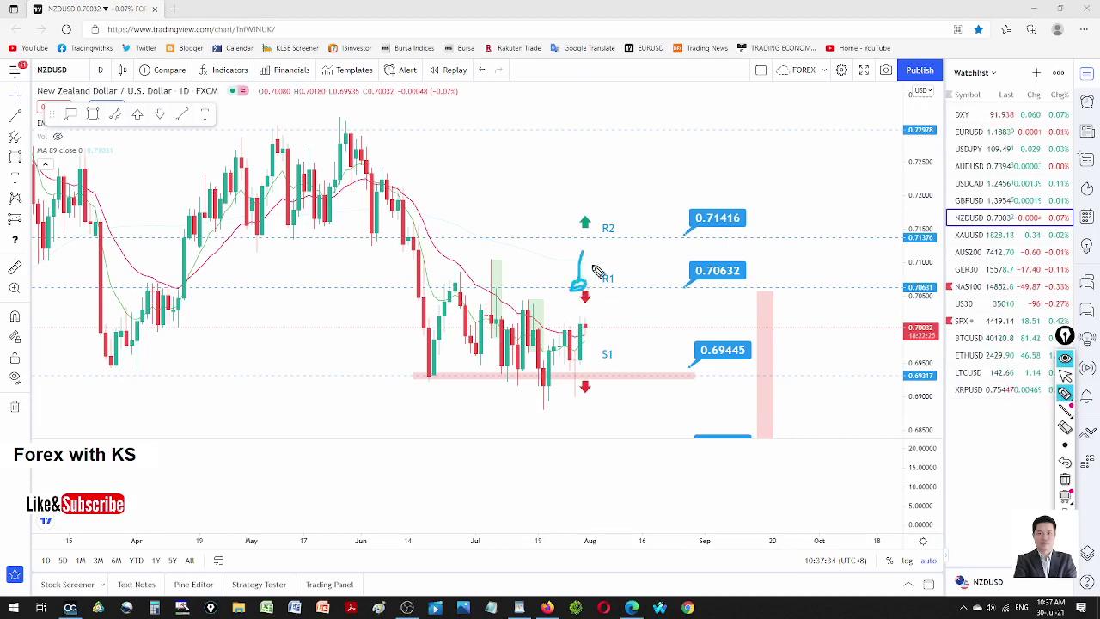
# Step: Sketch an NZDUSD drop from R1 to S1 and a break below S1 with a retest and further fall, and clear the ink
pyautogui.moveTo(586, 294)
pyautogui.mouseDown()
pyautogui.moveTo(604, 373)
pyautogui.moveTo(653, 376)
pyautogui.moveTo(705, 445)
pyautogui.moveTo(716, 442)
pyautogui.mouseUp()
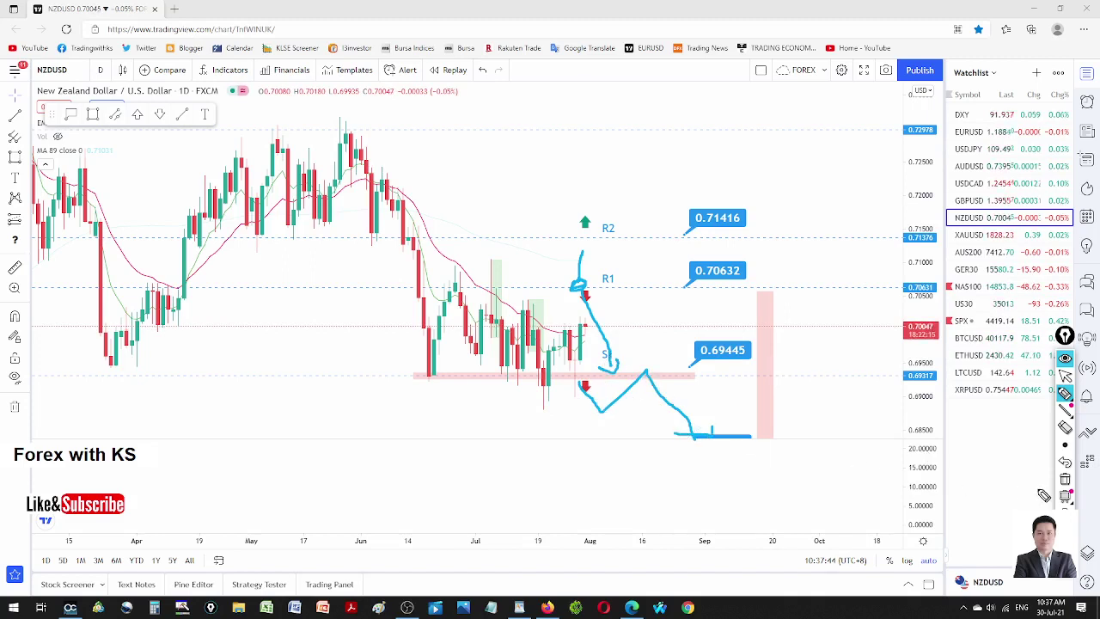
pyautogui.click(1065, 481)
pyautogui.click(1064, 375)
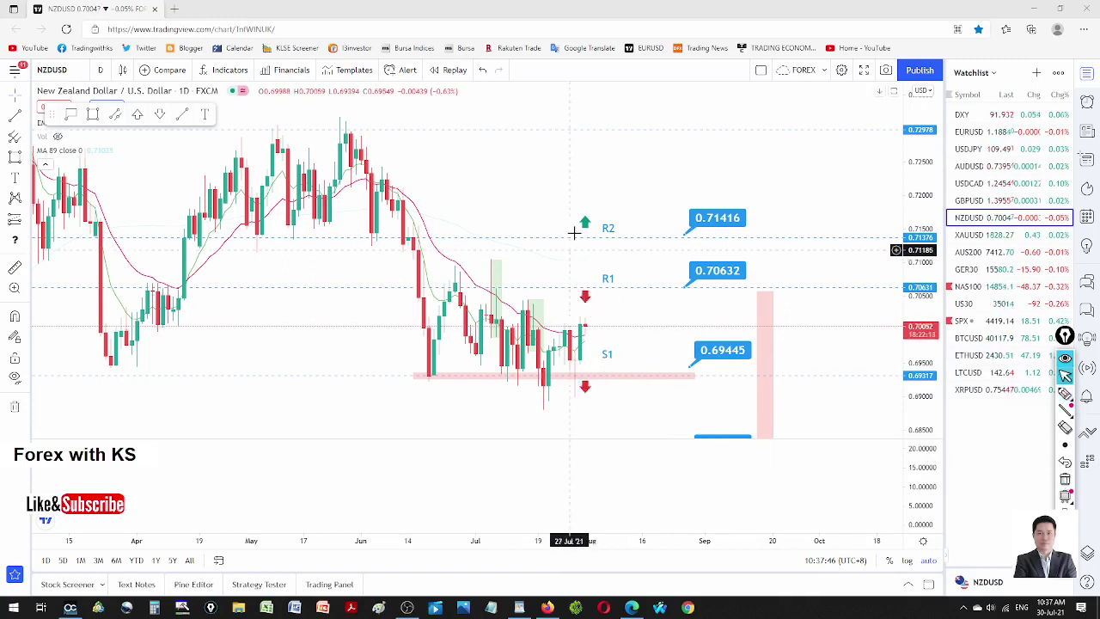
# Step: Select the R2, R1, S1 and S2 labels with their arrows and callouts on the NZDUSD chart, and shift them right to about 24 August
pyautogui.click(607, 229)
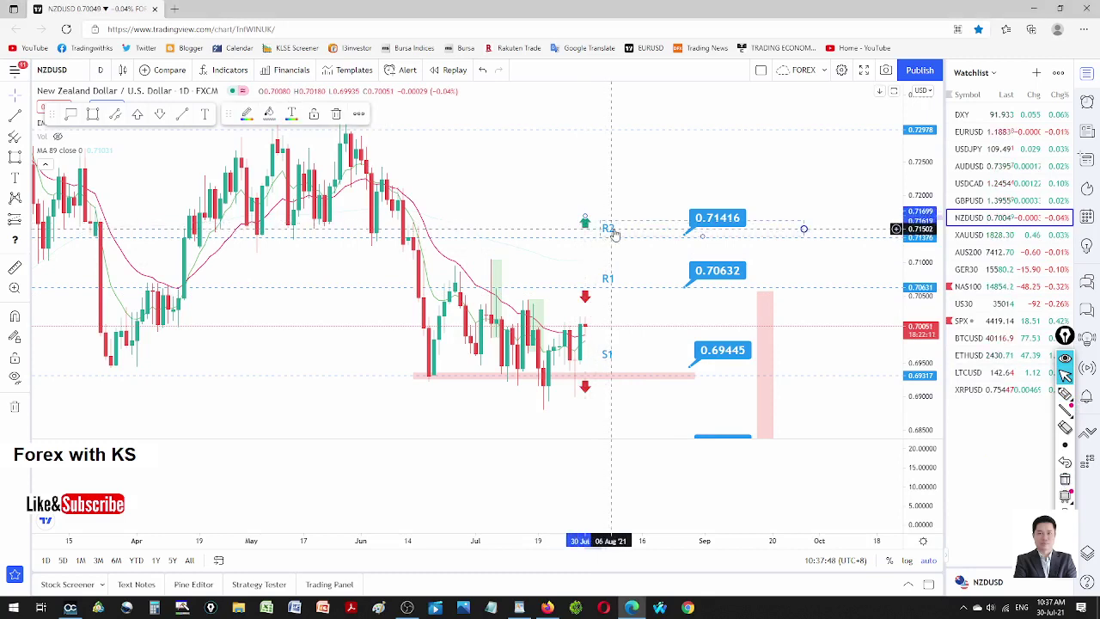
pyautogui.keyDown('ctrl'); pyautogui.click(608, 279); pyautogui.keyUp('ctrl')
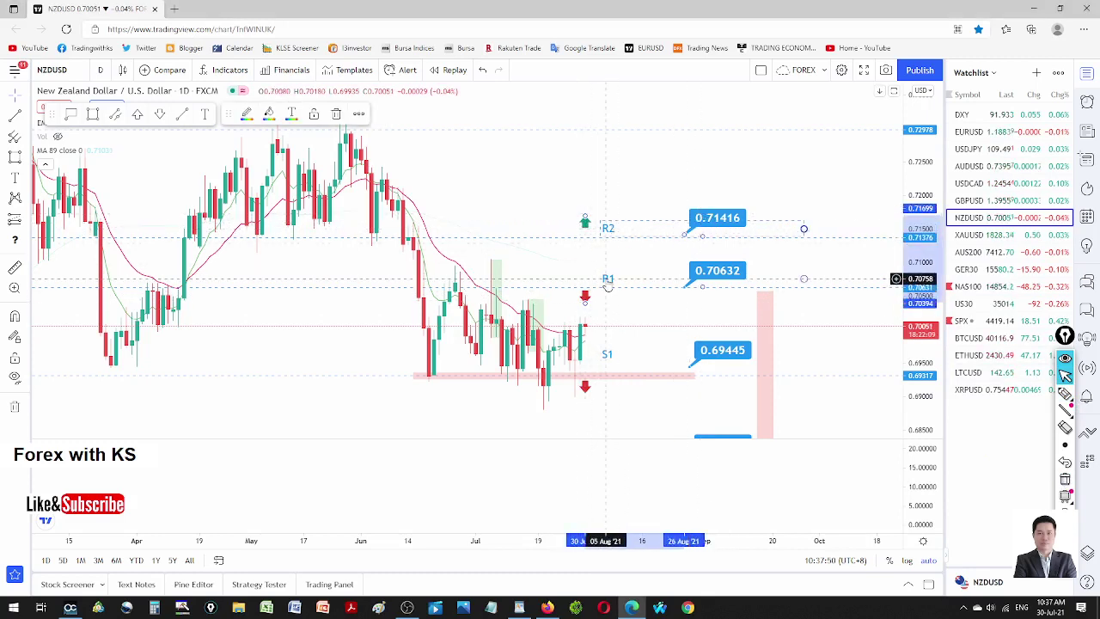
pyautogui.keyDown('ctrl'); pyautogui.click(607, 355); pyautogui.keyUp('ctrl')
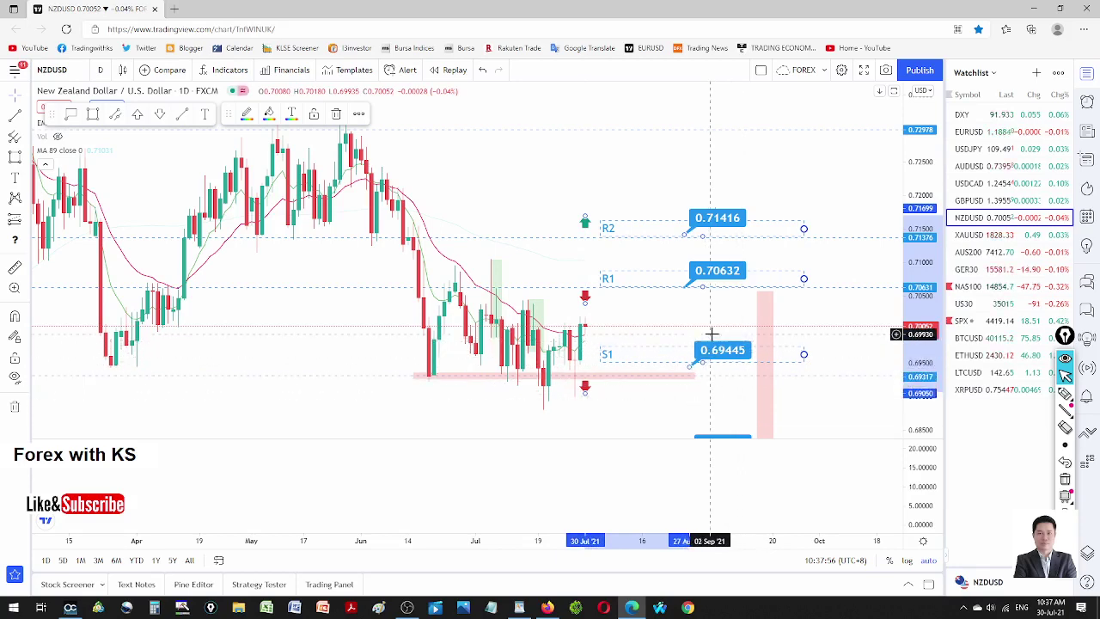
pyautogui.scroll(-2, 710, 334)
pyautogui.scroll(-2, 711, 334)
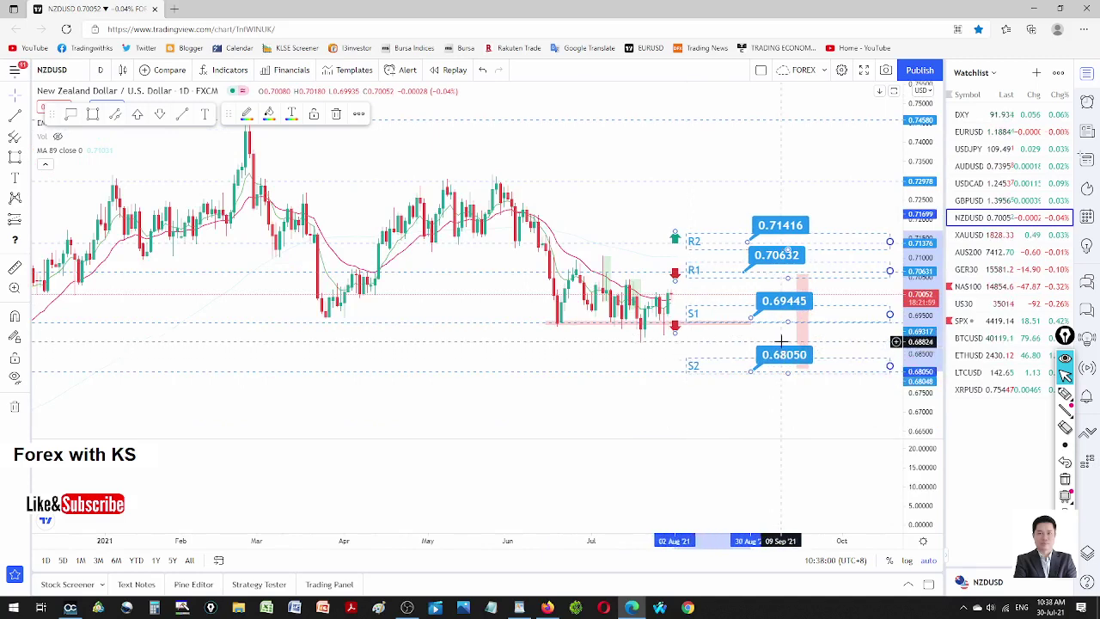
pyautogui.press('Right')
pyautogui.press('Right')
pyautogui.press('Right')
pyautogui.press('Right')
pyautogui.press('Right')
pyautogui.press('Right')
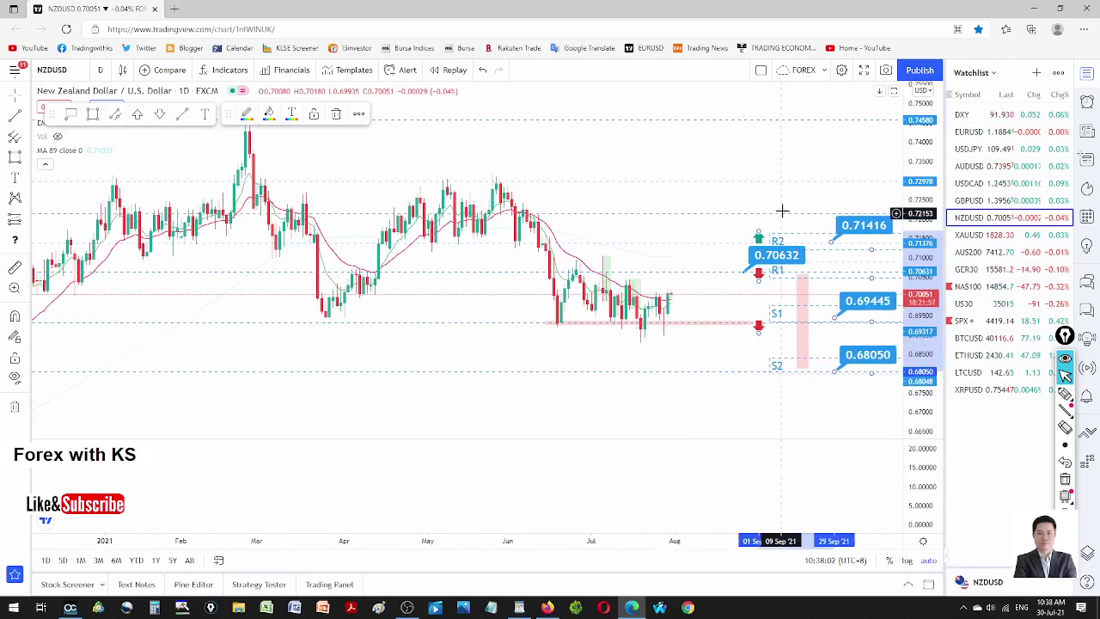
pyautogui.press('Left')
pyautogui.press('Left')
pyautogui.press('Left')
pyautogui.press('Left')
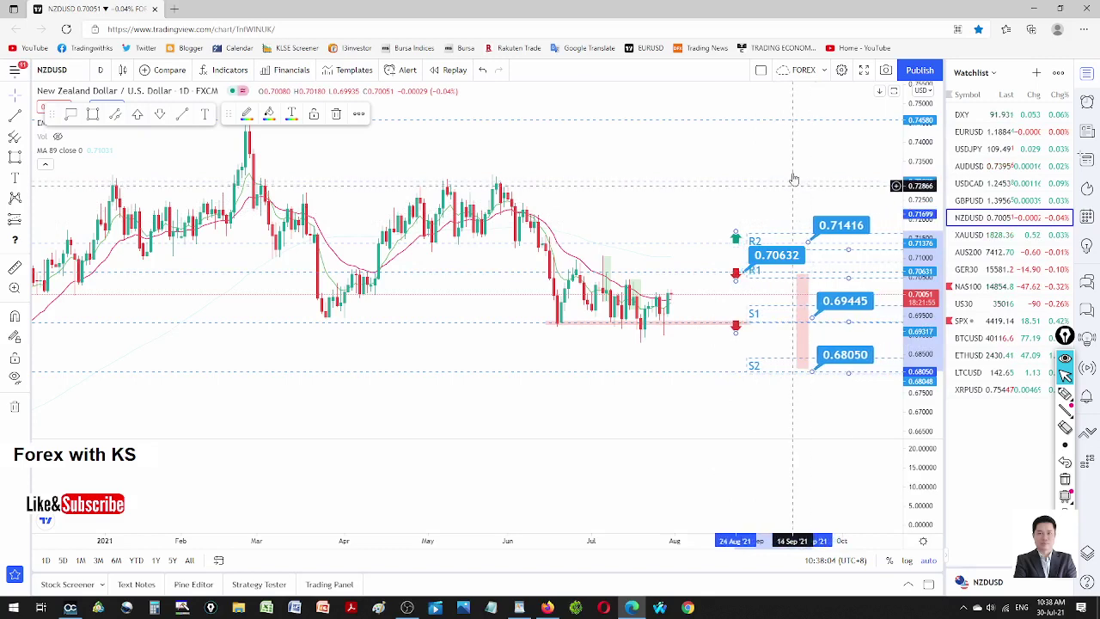
pyautogui.click(796, 193)
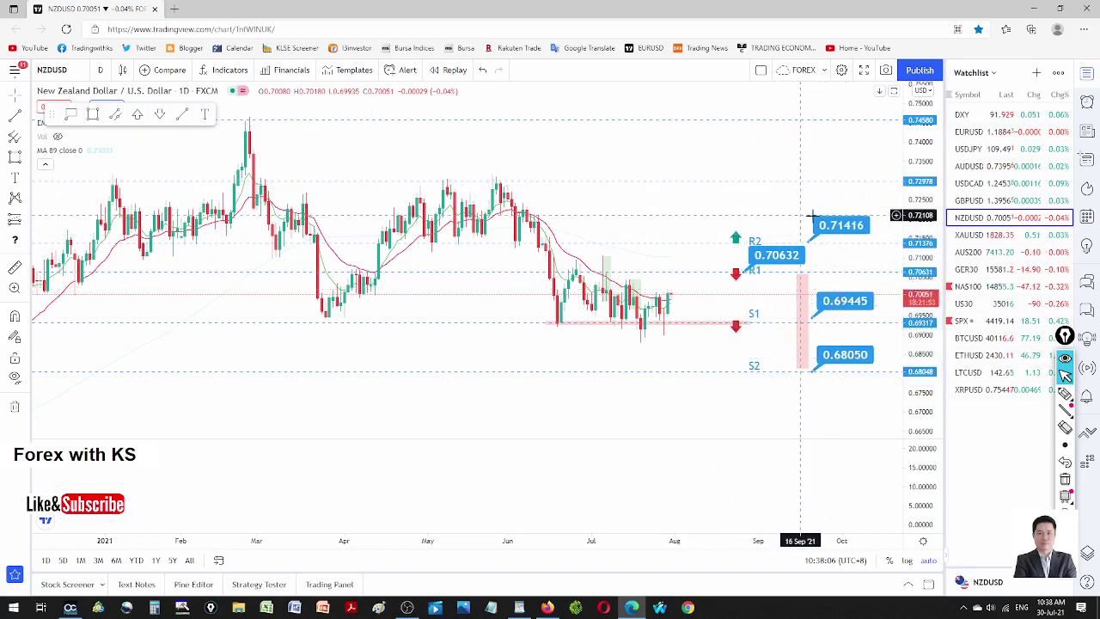
# Step: Realign the NZDUSD price callouts in one column beside their levels, at 0.71401, 0.70602, 0.69341 and 0.68050
pyautogui.moveTo(776, 255); pyautogui.dragTo(811, 223)
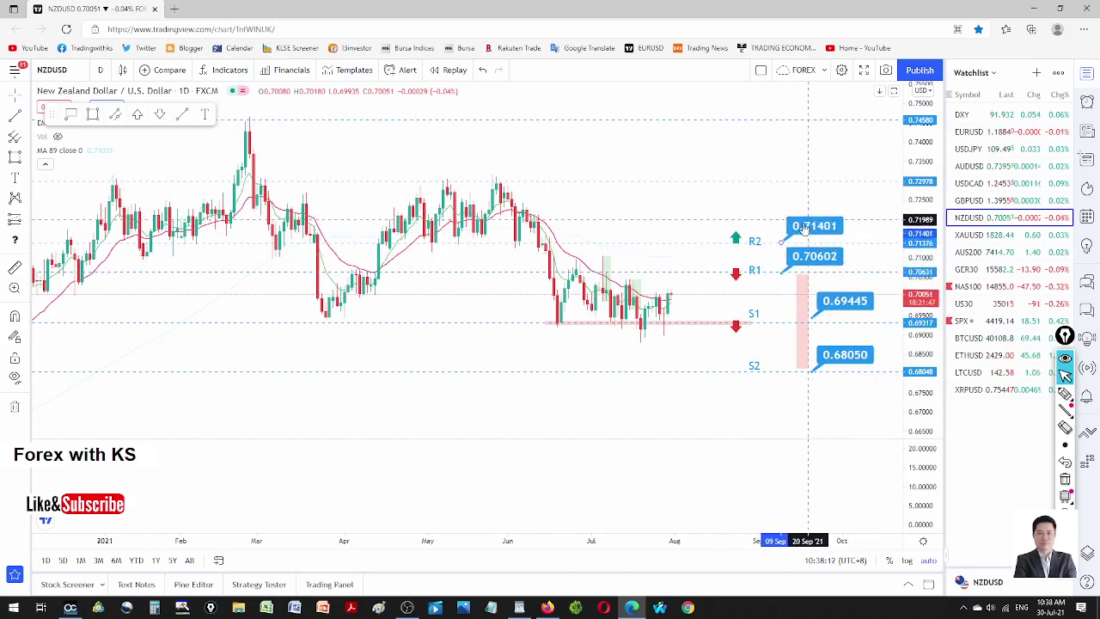
pyautogui.moveTo(835, 301); pyautogui.dragTo(808, 355)
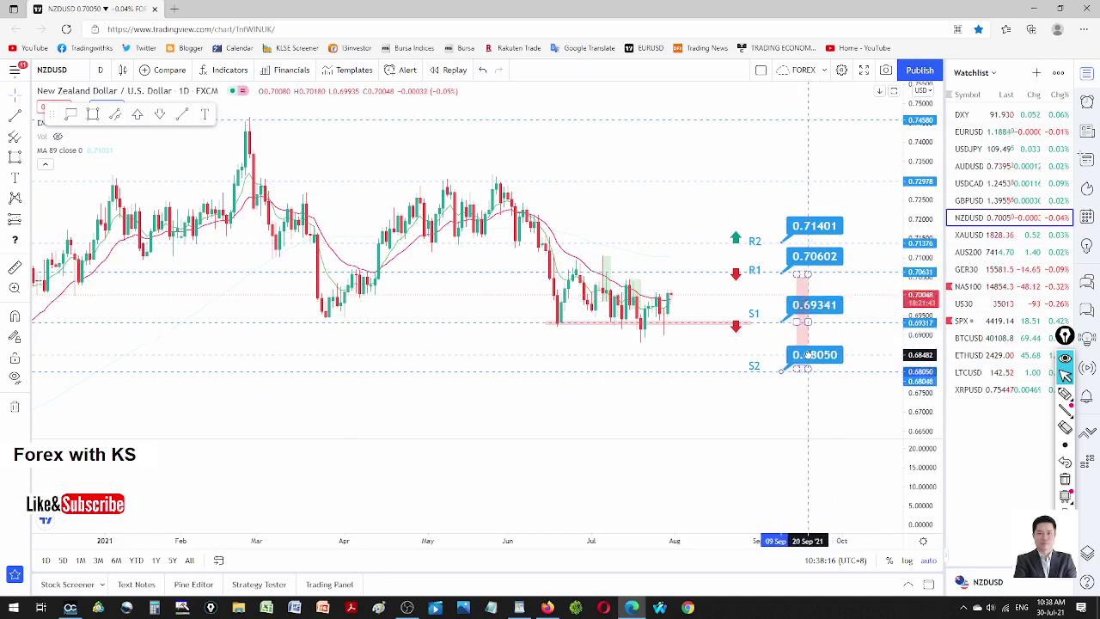
pyautogui.click(769, 385)
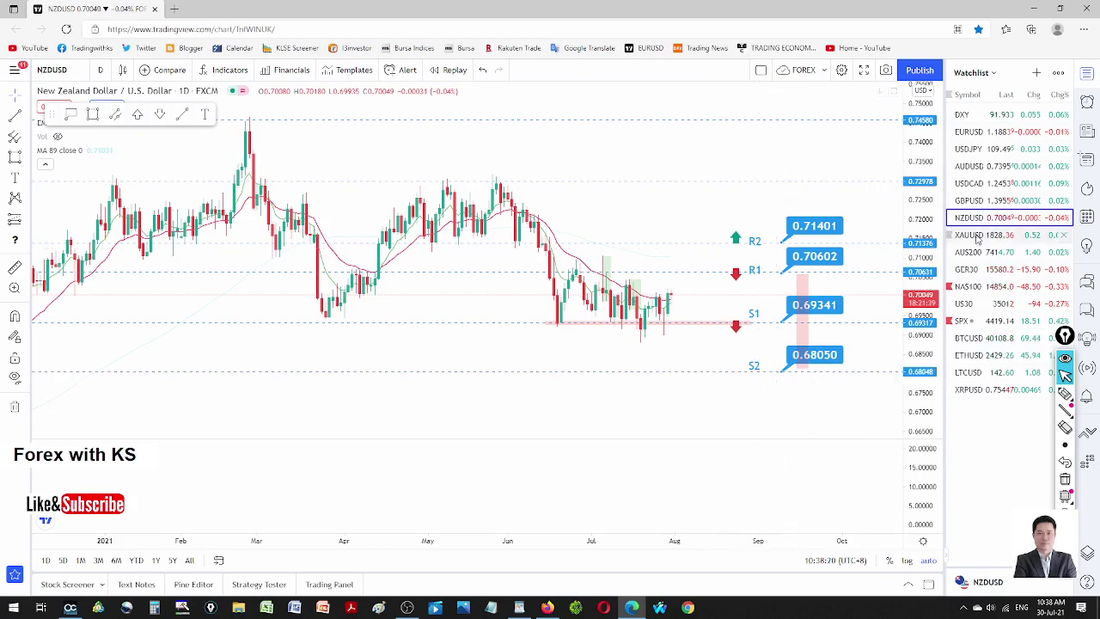
# Step: Open the XAUUSD chart, and shift the R2, R1, S1 and S2 labels, their price callouts and the green arrow further right
pyautogui.press('Down')
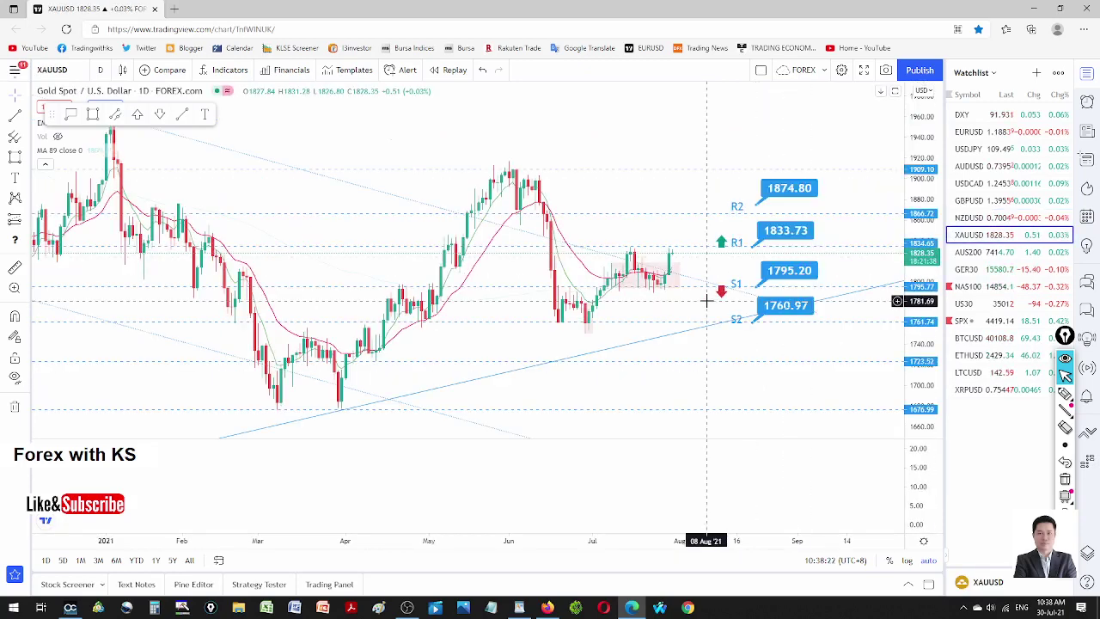
pyautogui.click(727, 242)
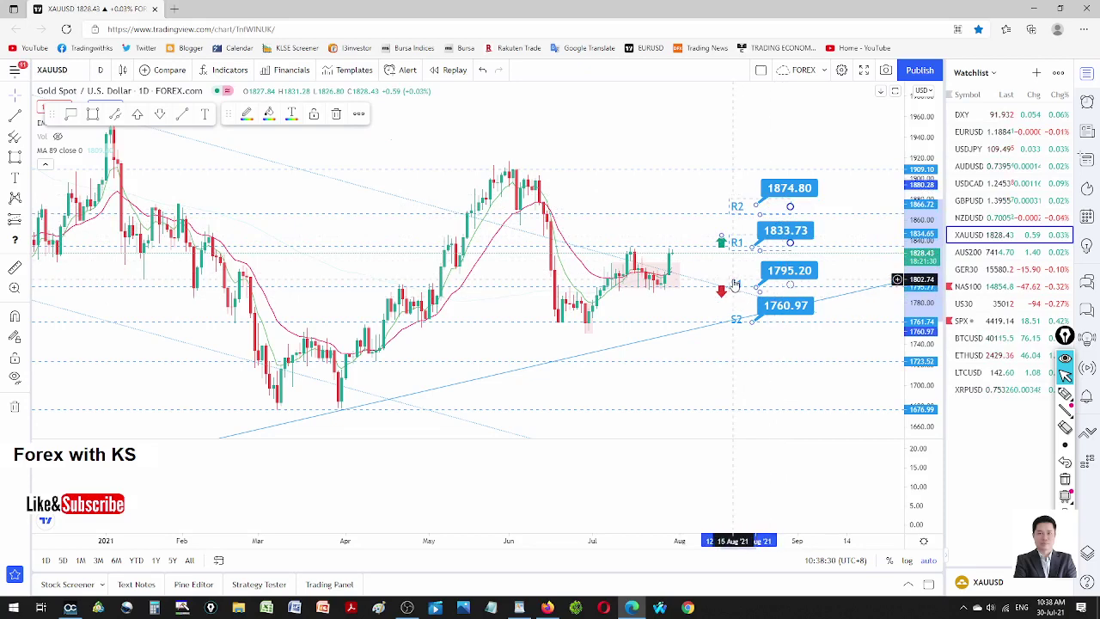
pyautogui.moveTo(736, 318); pyautogui.dragTo(838, 271)
pyautogui.click(699, 215)
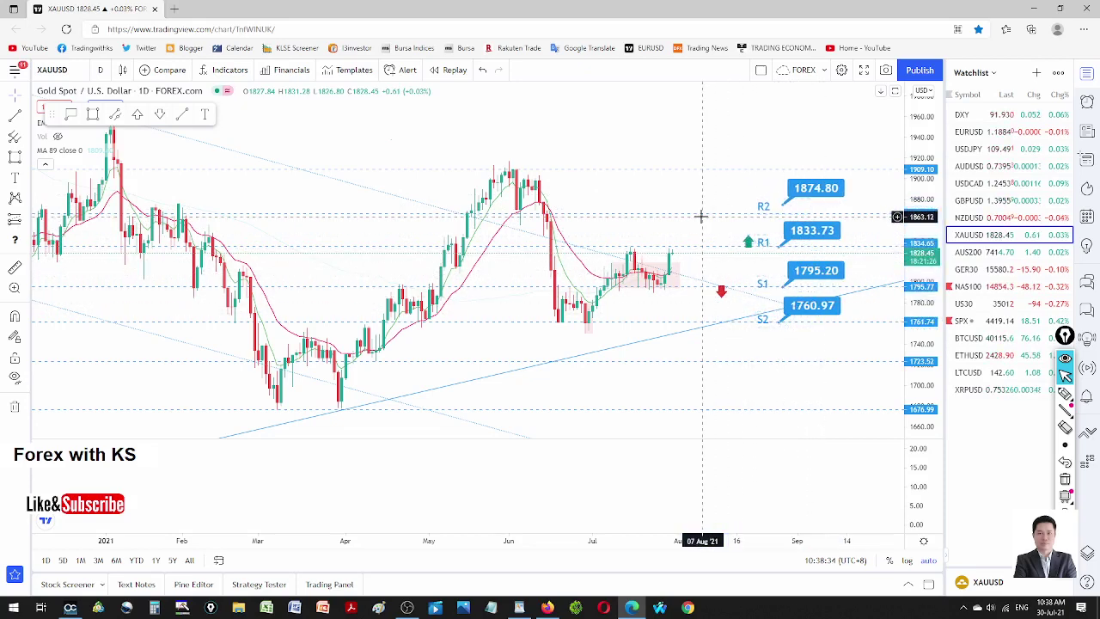
# Step: Move the red down arrow right, beside the S1 label and in line with the green arrow on the XAUUSD chart
pyautogui.click(722, 291)
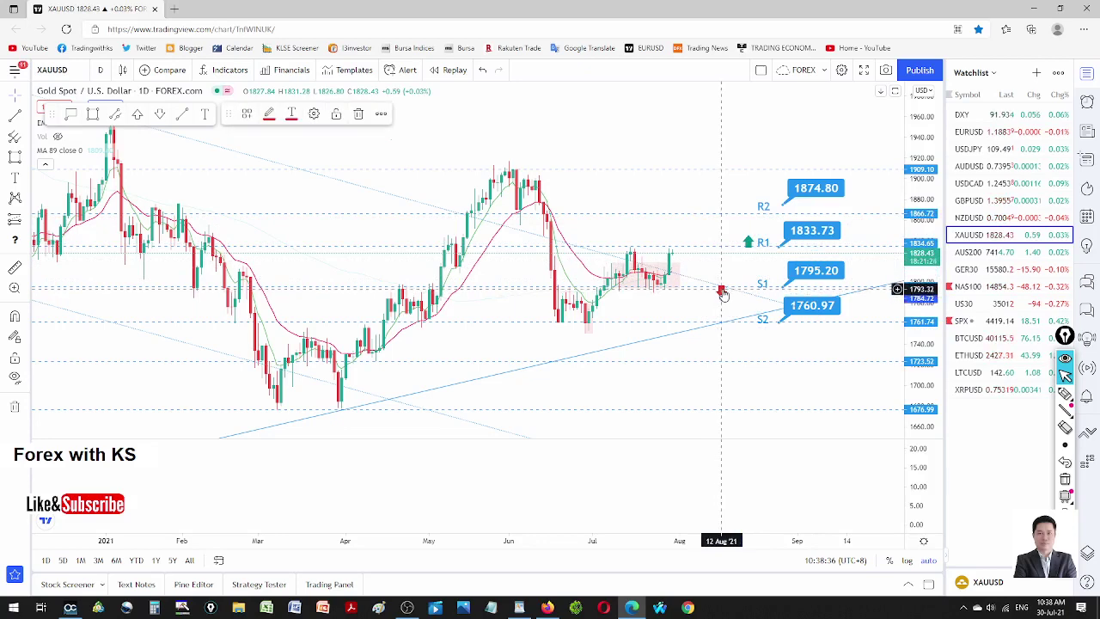
pyautogui.moveTo(722, 291); pyautogui.dragTo(748, 290)
pyautogui.click(757, 157)
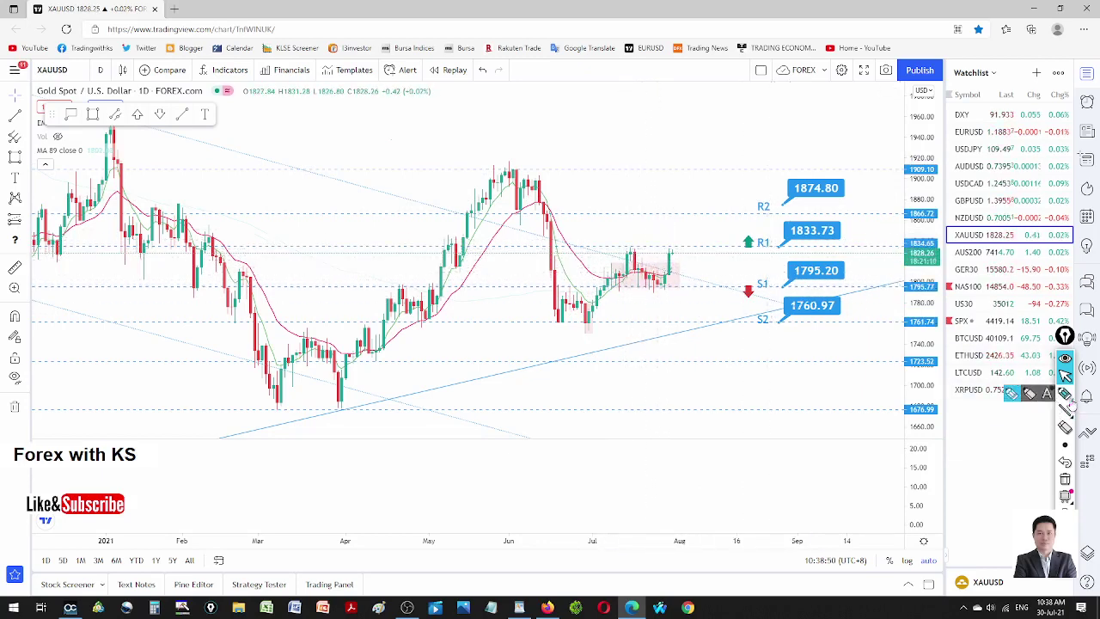
# Step: Mark the July high in ink on XAUUSD, sketch a break above R1 with a retest and rise towards R2, and clear the ink
pyautogui.click(1066, 394)
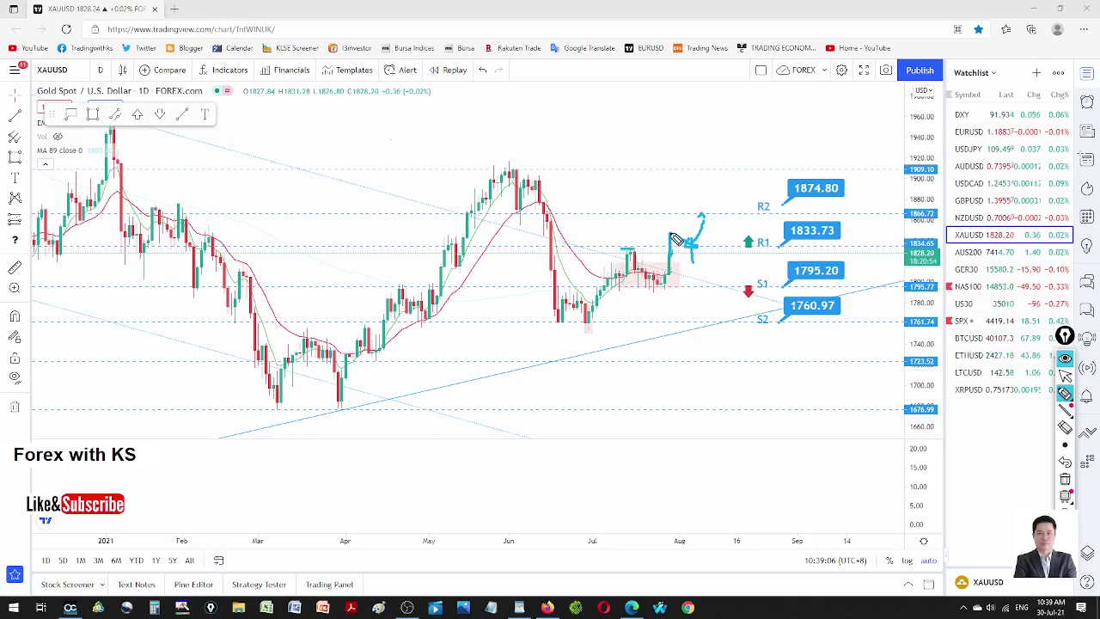
pyautogui.click(1065, 479)
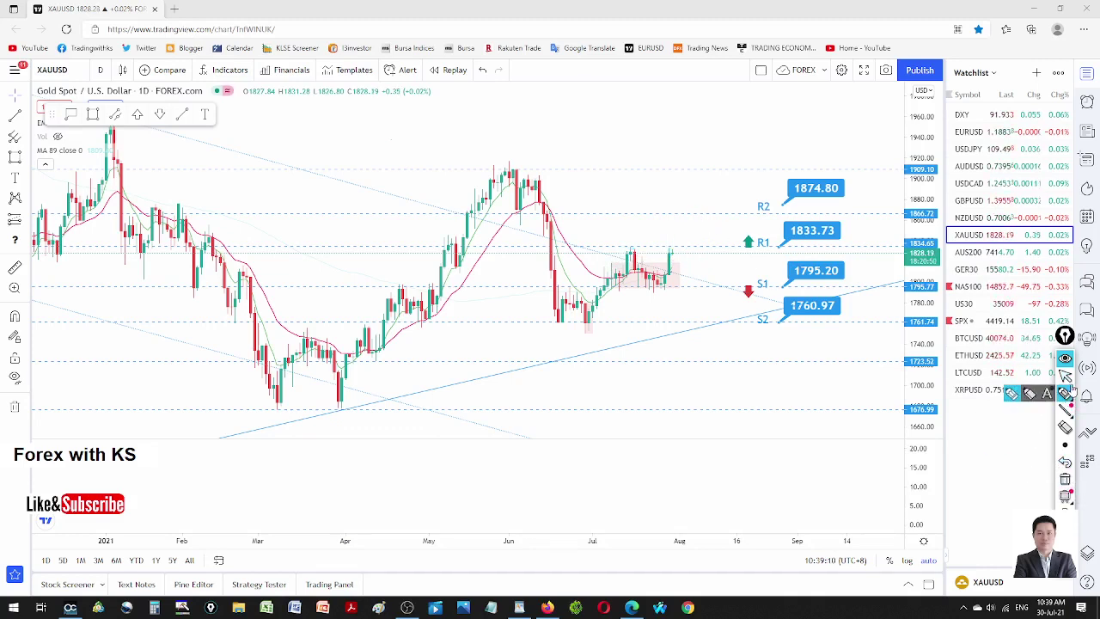
pyautogui.click(1064, 375)
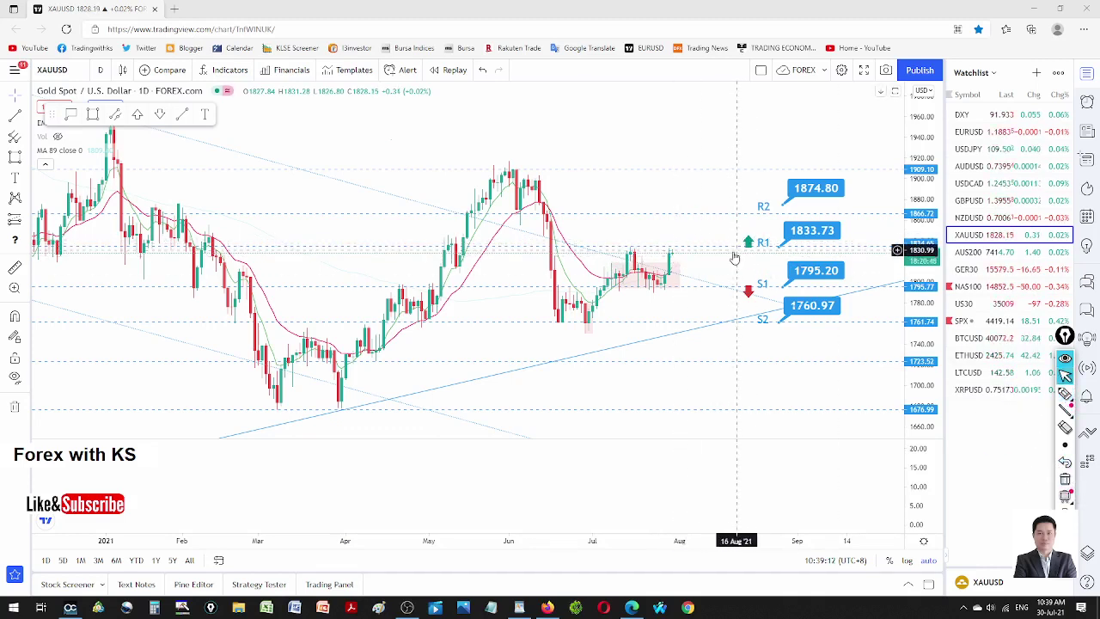
# Step: Open the AUS200 chart, reset its view, and examine the recent candles against the rising channel and the R1 to S3 levels
pyautogui.click(968, 252)
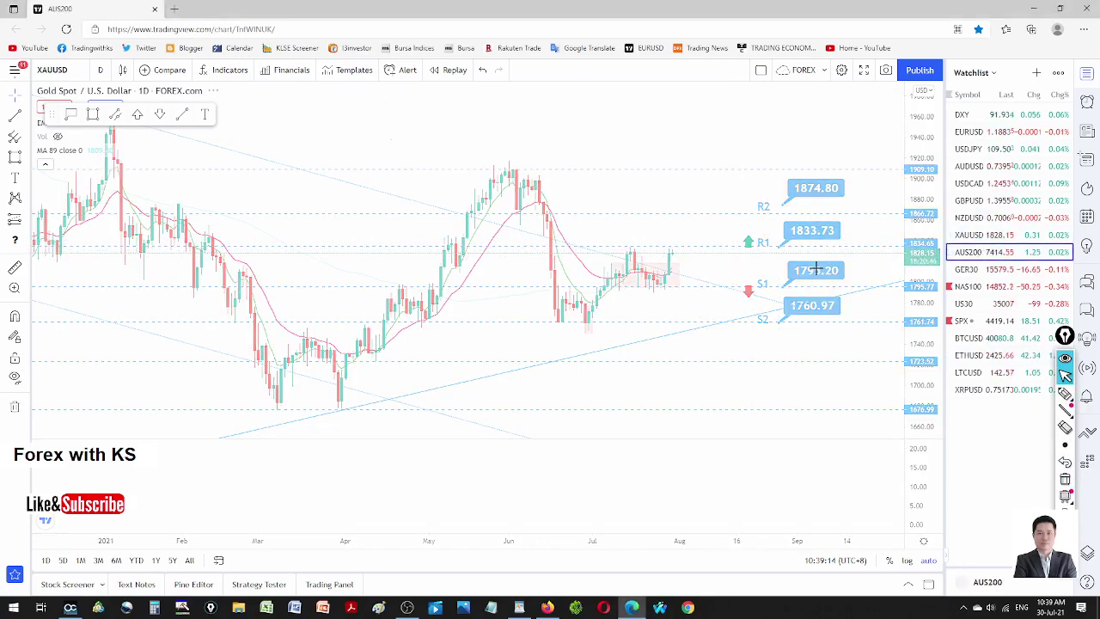
pyautogui.scroll(5, 776, 218)
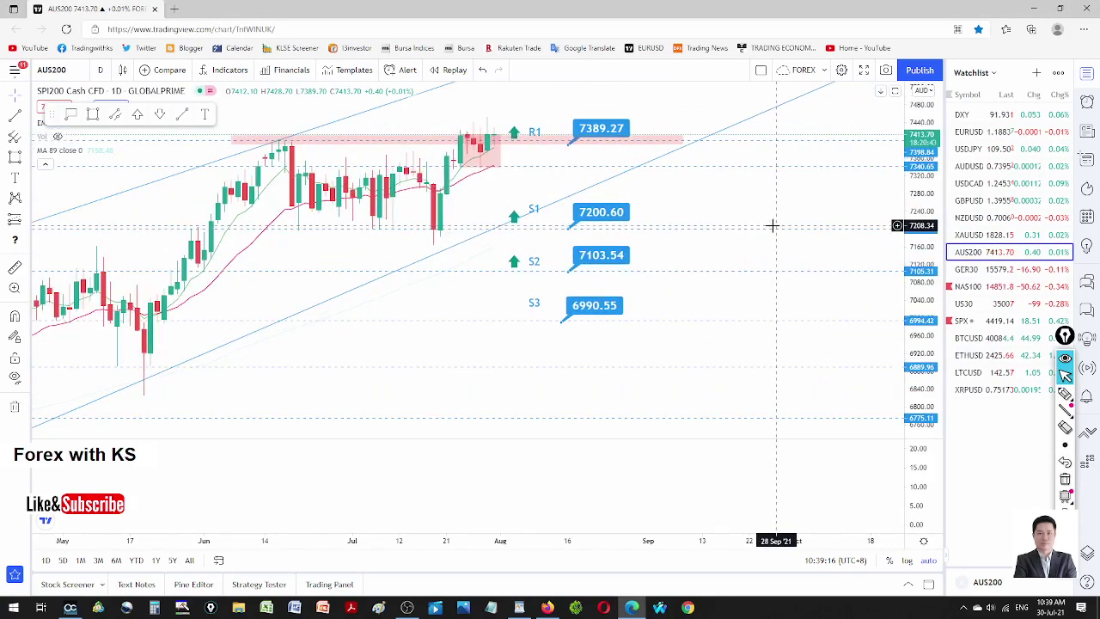
pyautogui.scroll(-2, 773, 225)
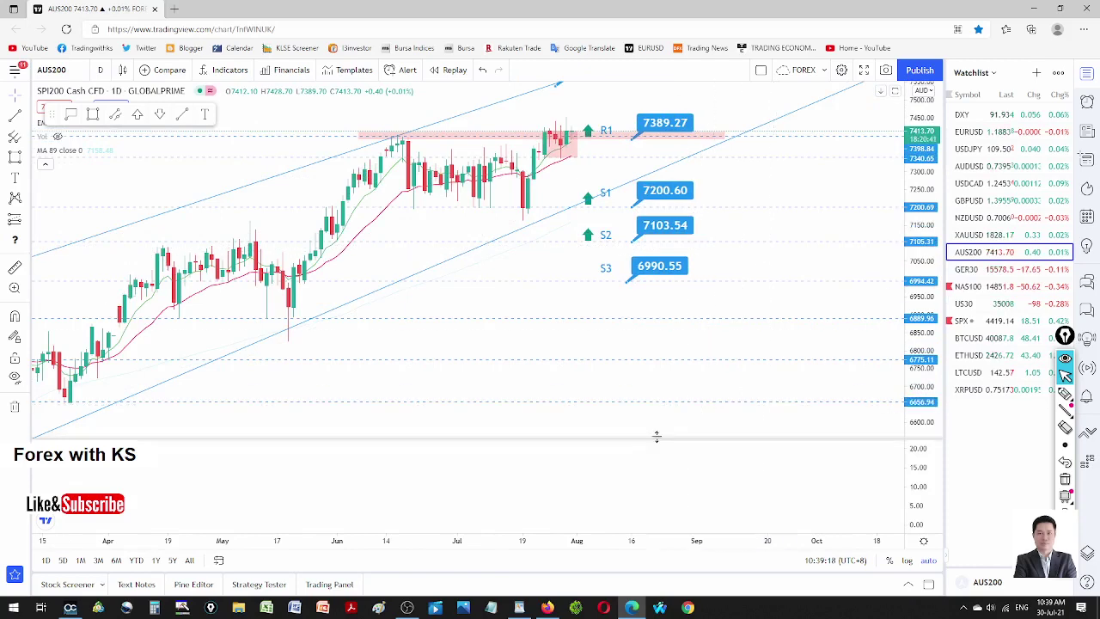
pyautogui.rightClick(693, 305)
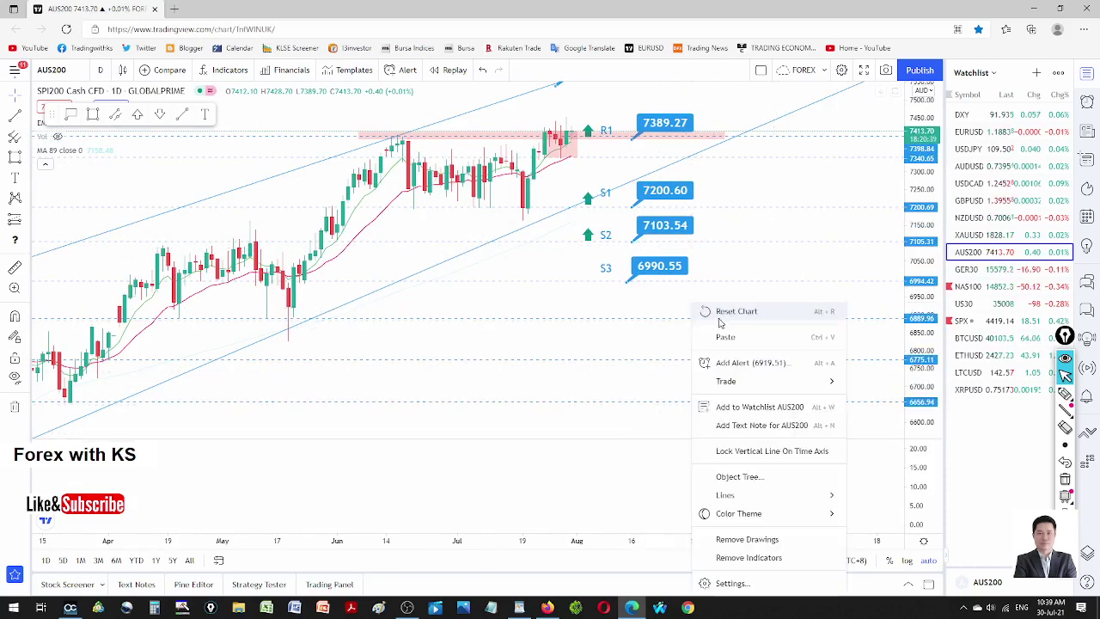
pyautogui.click(735, 312)
pyautogui.scroll(3, 727, 332)
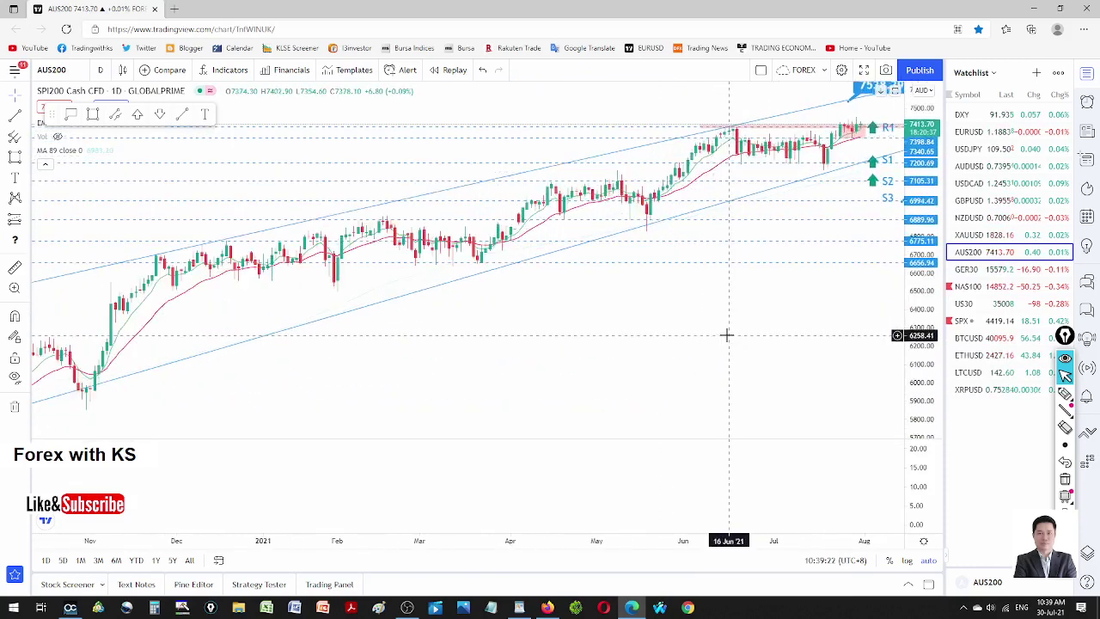
pyautogui.moveTo(764, 405); pyautogui.dragTo(601, 401)
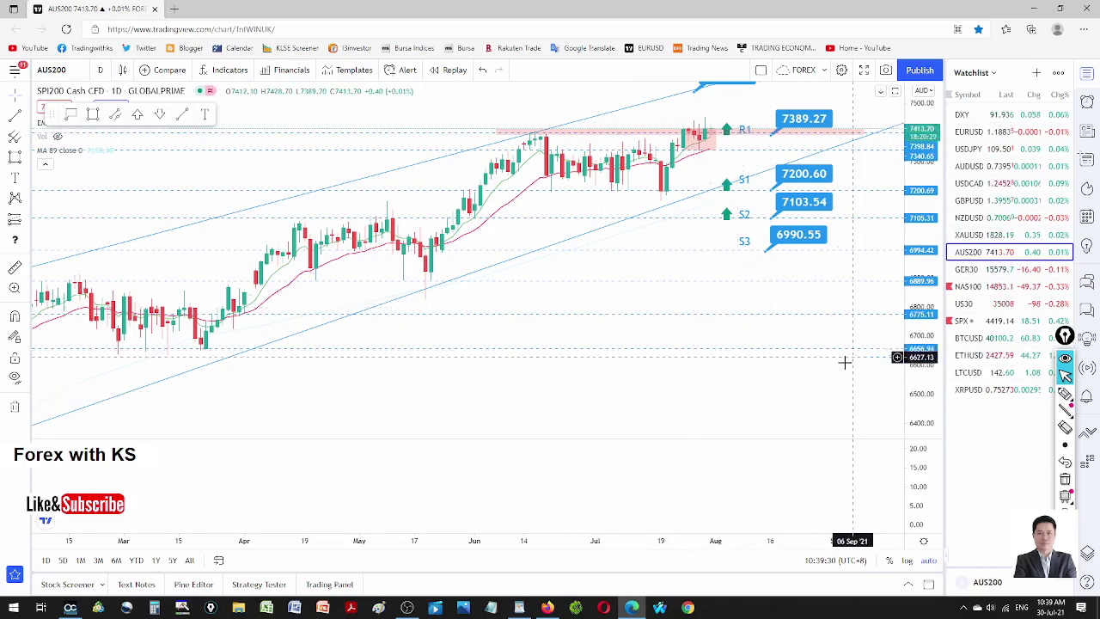
pyautogui.moveTo(844, 363); pyautogui.dragTo(733, 405)
pyautogui.click(1065, 393)
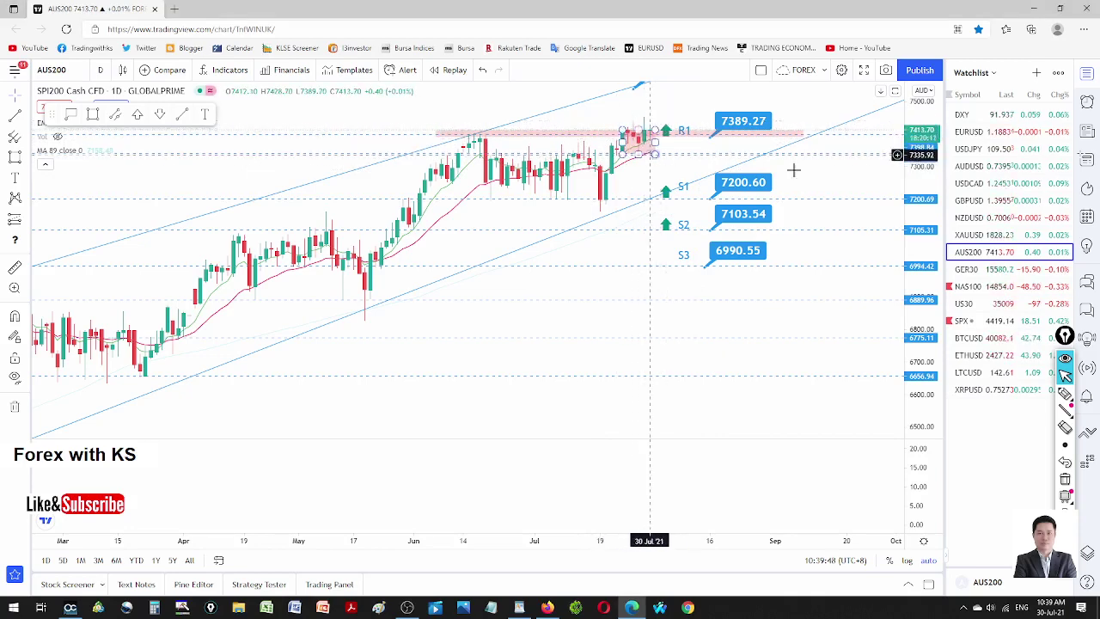
# Step: Open the GER30 chart, sketch a break above R1 with a retest plus dips to S1 and S2 with rebounds, and clear the ink
pyautogui.press('Down')
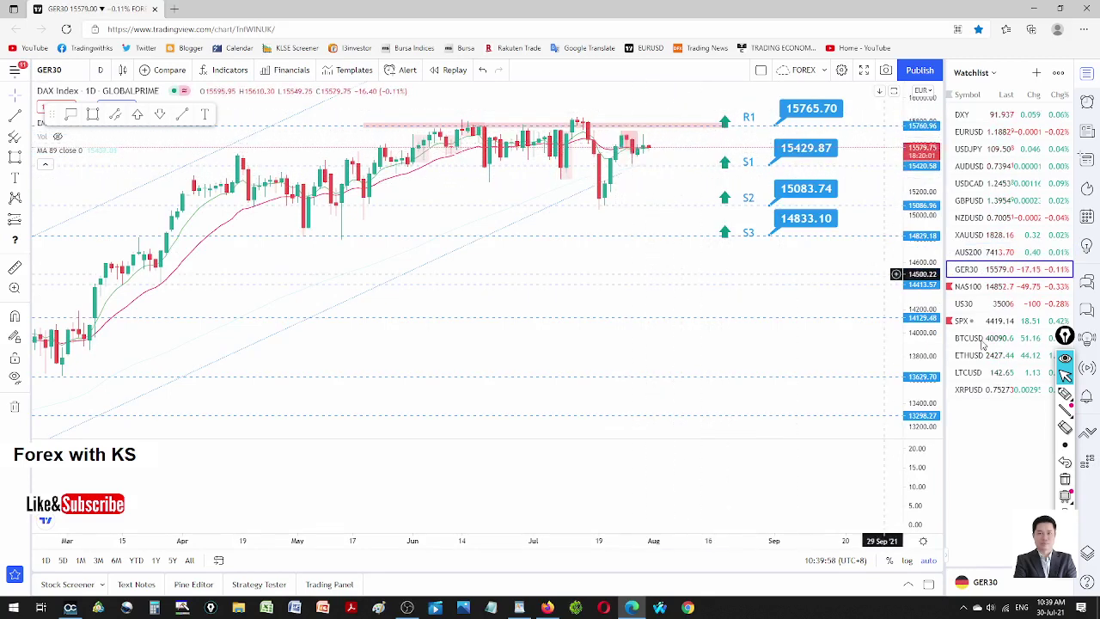
pyautogui.click(1065, 393)
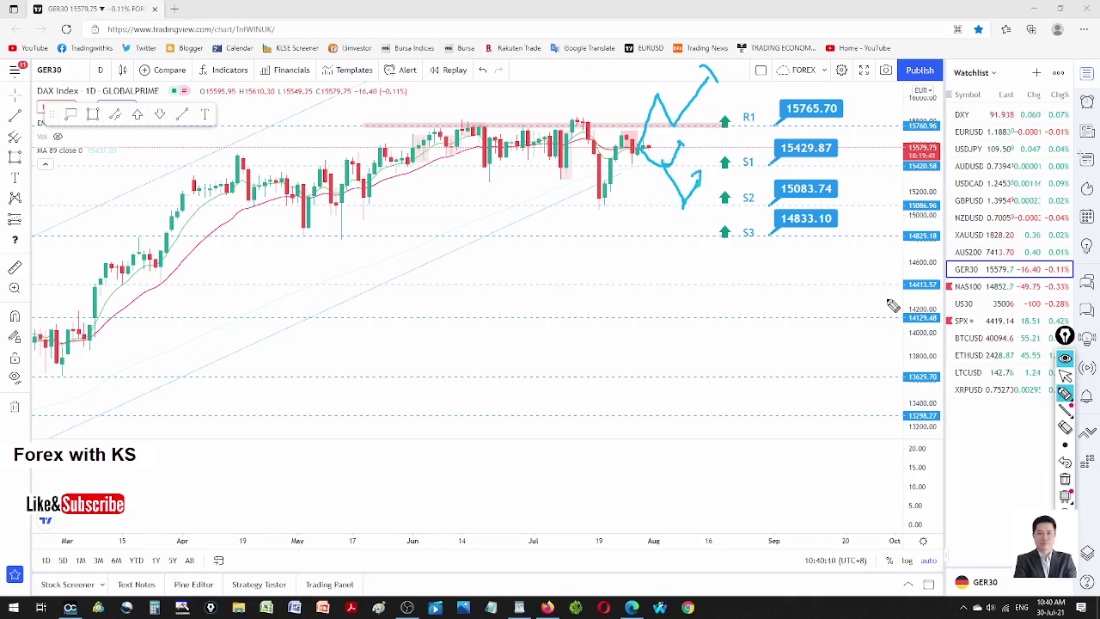
pyautogui.click(1065, 479)
pyautogui.click(1064, 376)
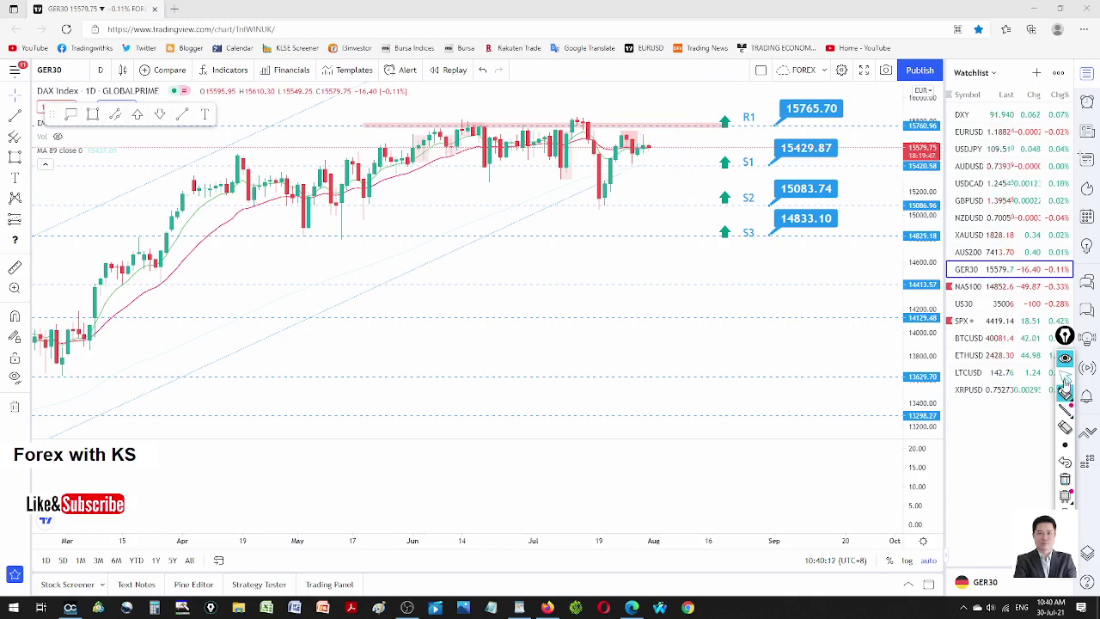
# Step: Open the NAS100 chart, mark the R1 high in ink with a rise from the latest candle through it, and clear the ink
pyautogui.click(967, 287)
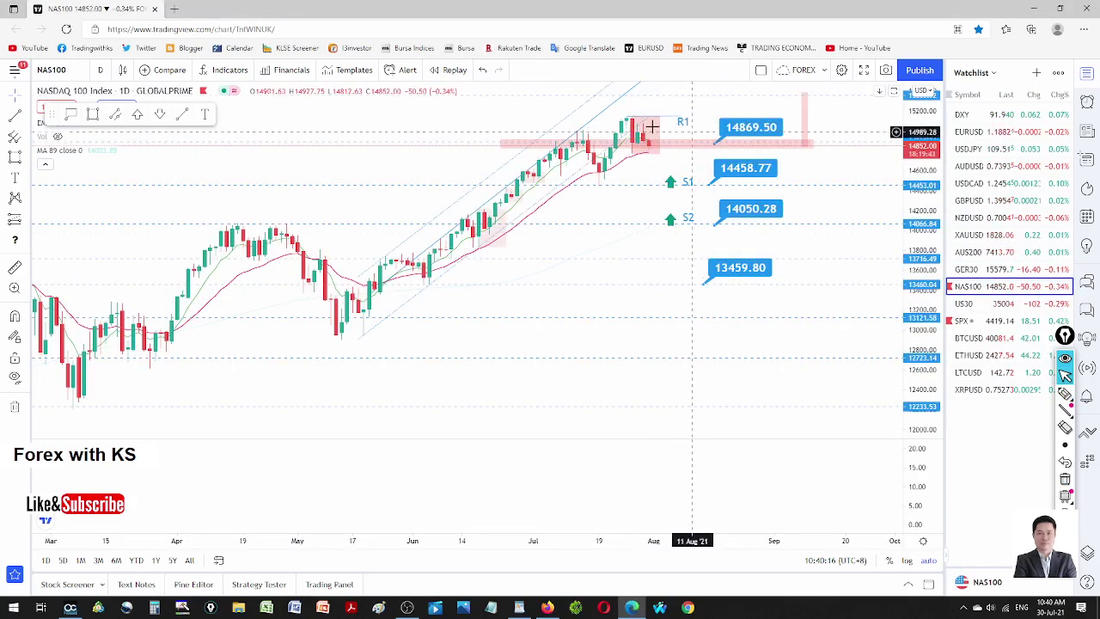
pyautogui.click(1065, 393)
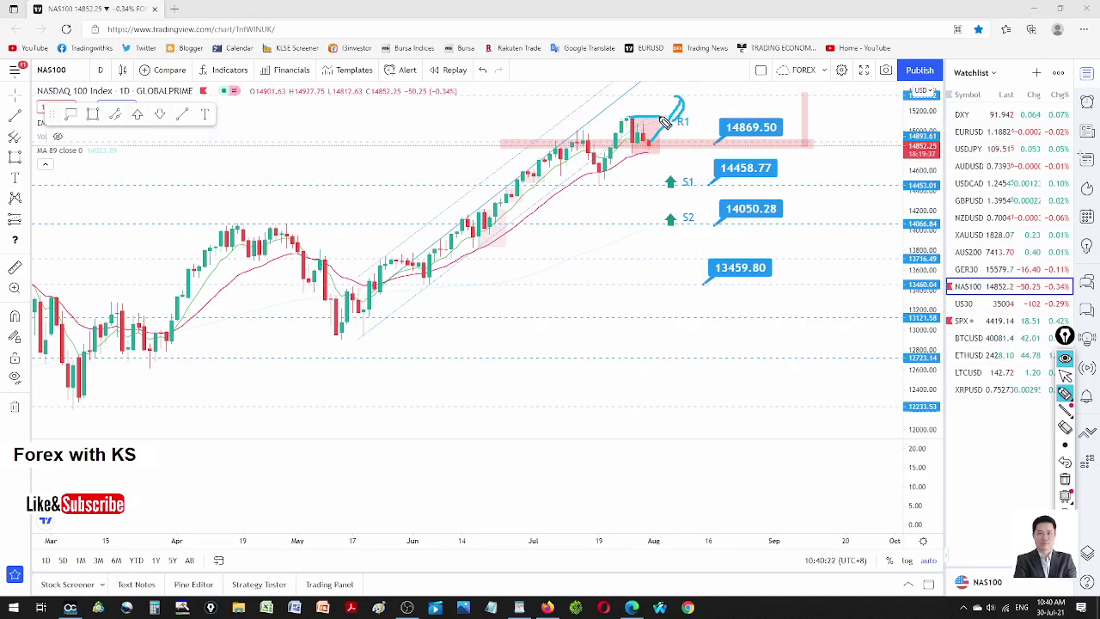
pyautogui.click(1064, 479)
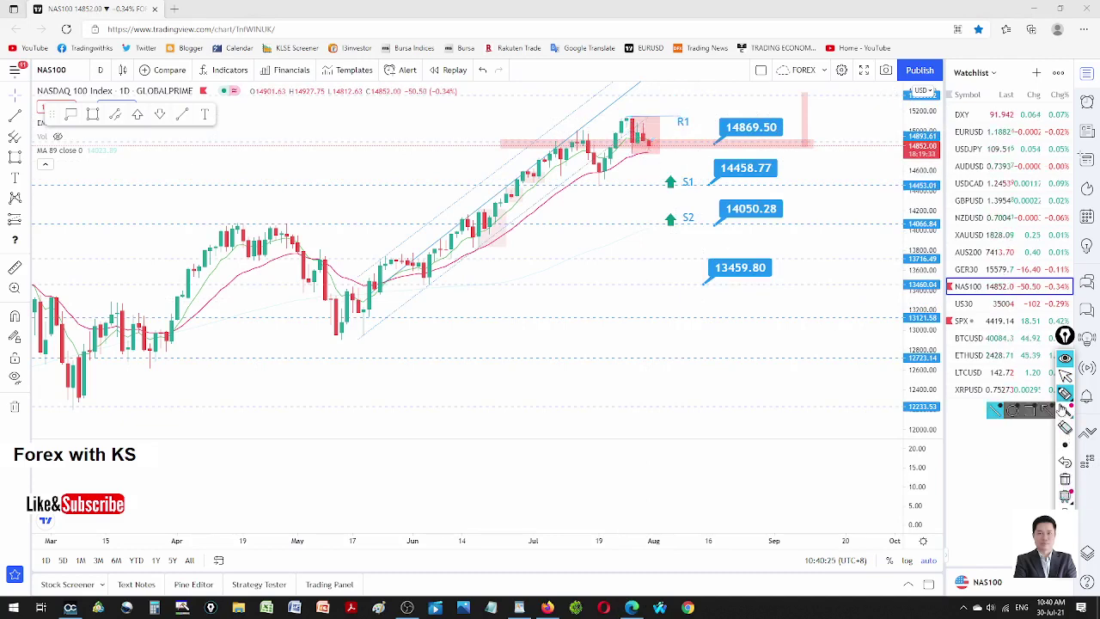
pyautogui.click(1066, 376)
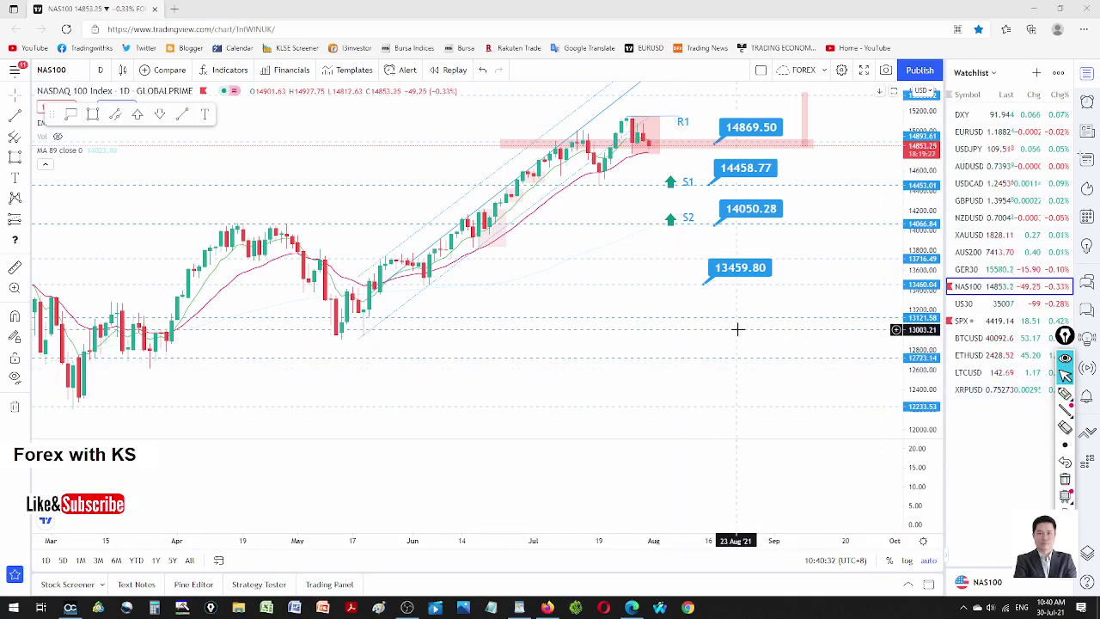
# Step: Open the US30 chart and examine the latest candles at the R1 zone against the S1 and S2 levels
pyautogui.click(988, 304)
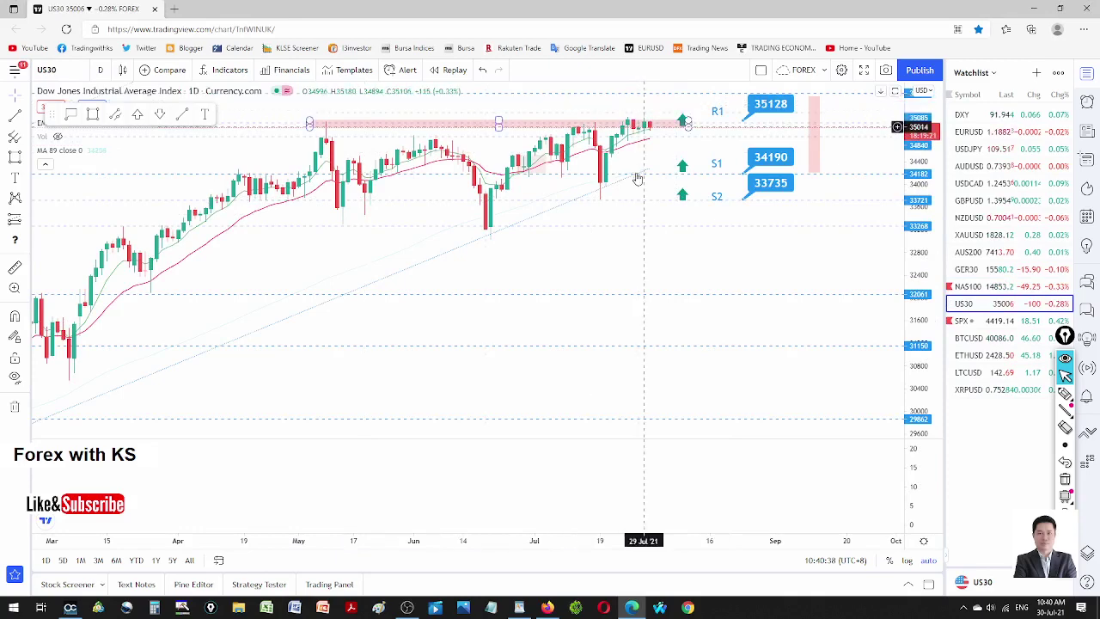
pyautogui.scroll(2, 636, 177)
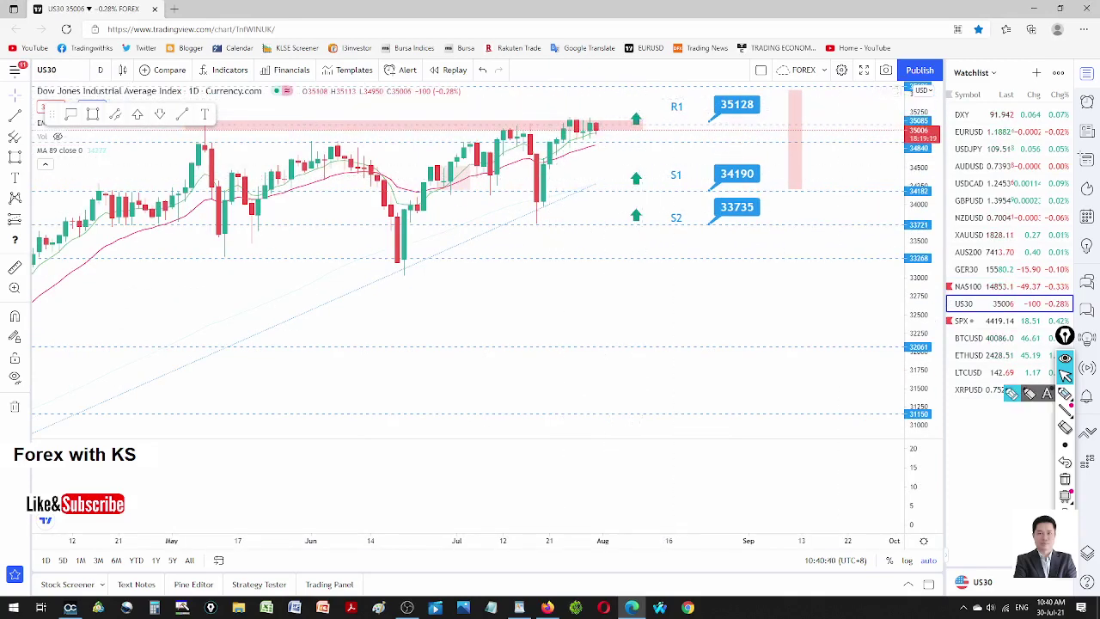
pyautogui.click(1064, 394)
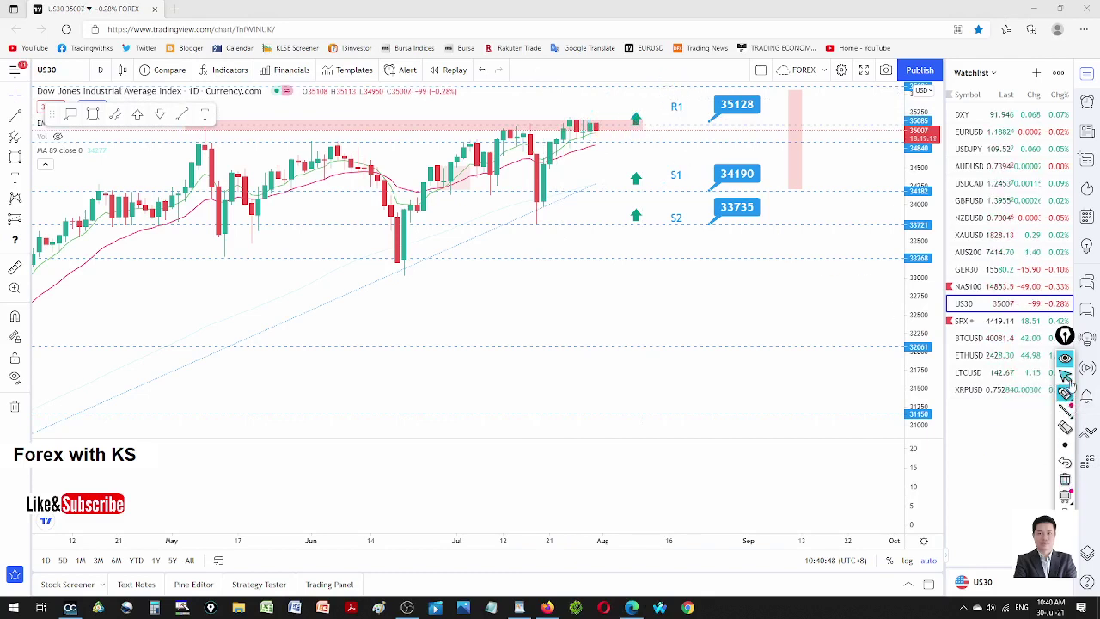
# Step: Open the SPX chart, mark the July high in ink with a rise from the latest candle above it, and clear the ink
pyautogui.click(989, 321)
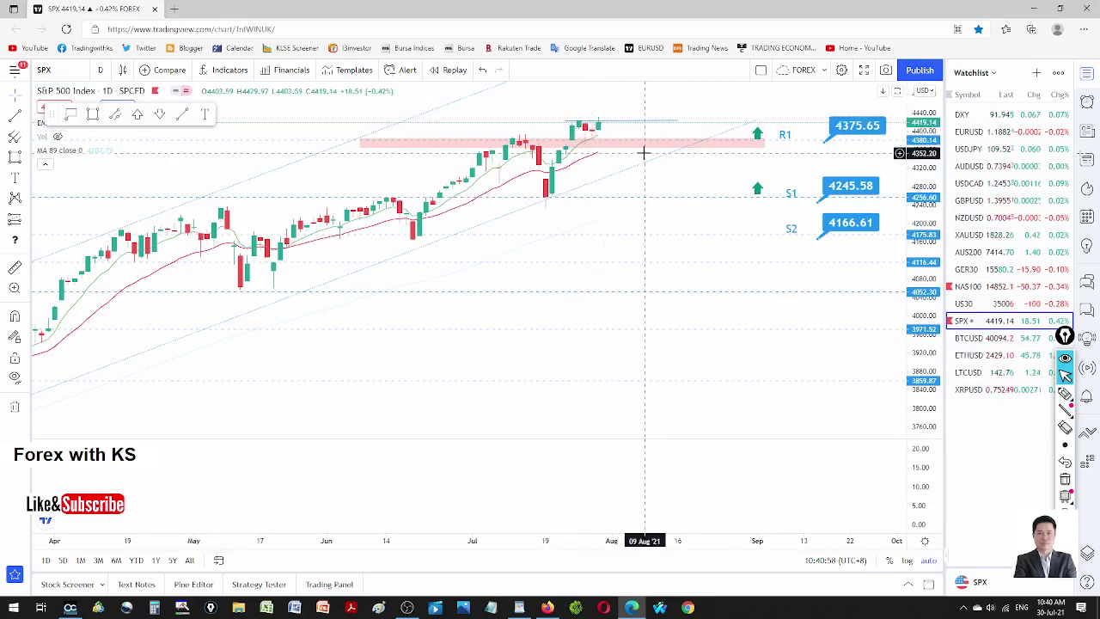
pyautogui.click(1067, 396)
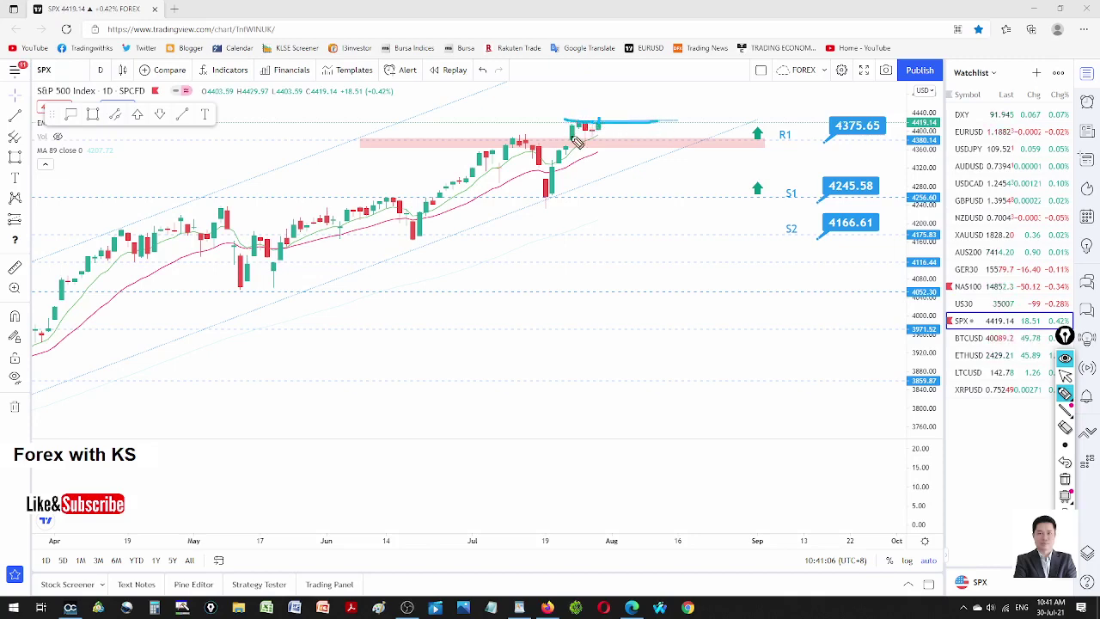
pyautogui.moveTo(601, 124); pyautogui.dragTo(623, 77)
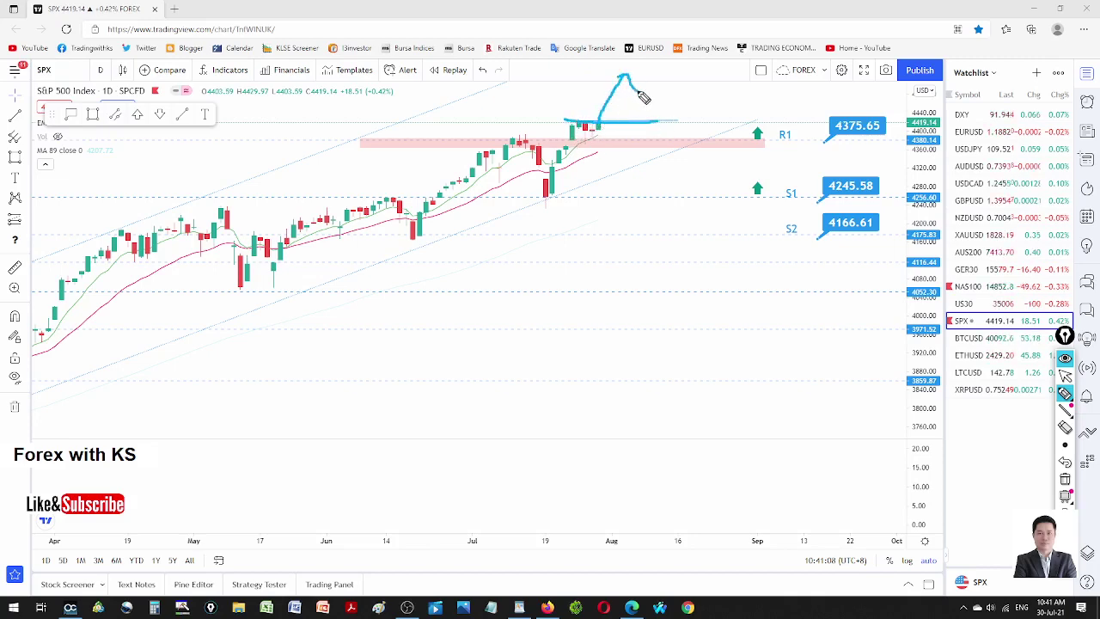
pyautogui.click(1064, 479)
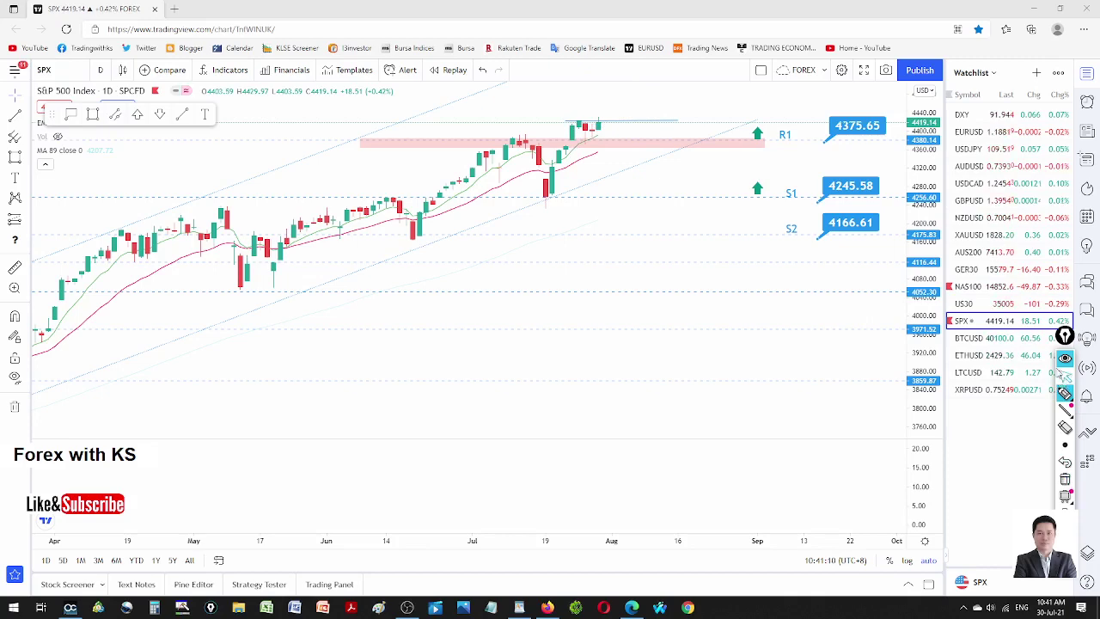
pyautogui.rightClick(980, 287)
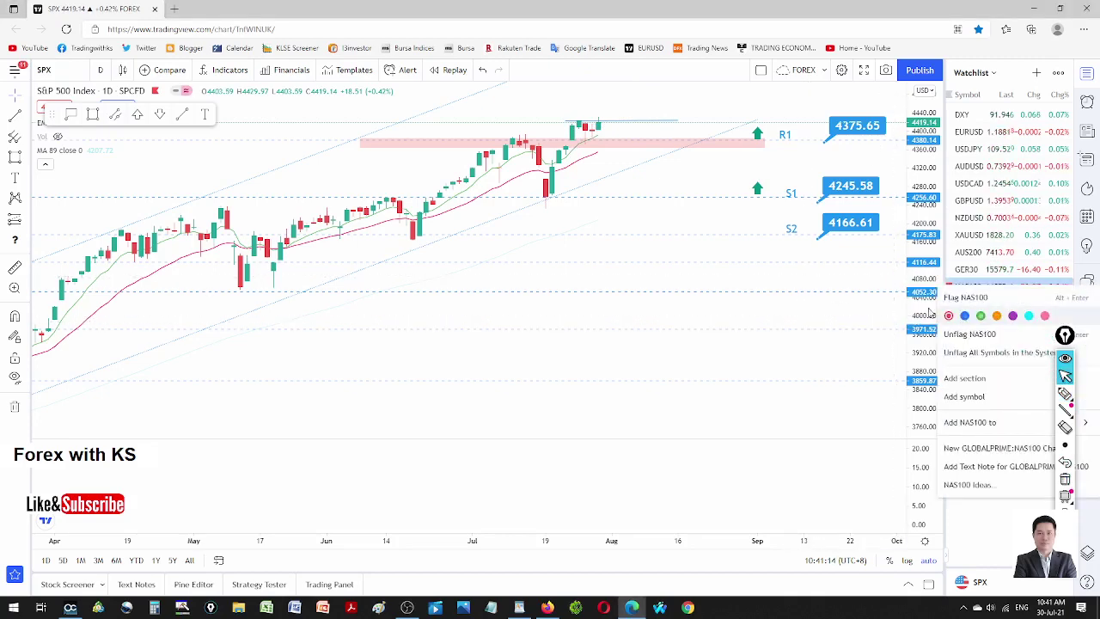
pyautogui.click(834, 304)
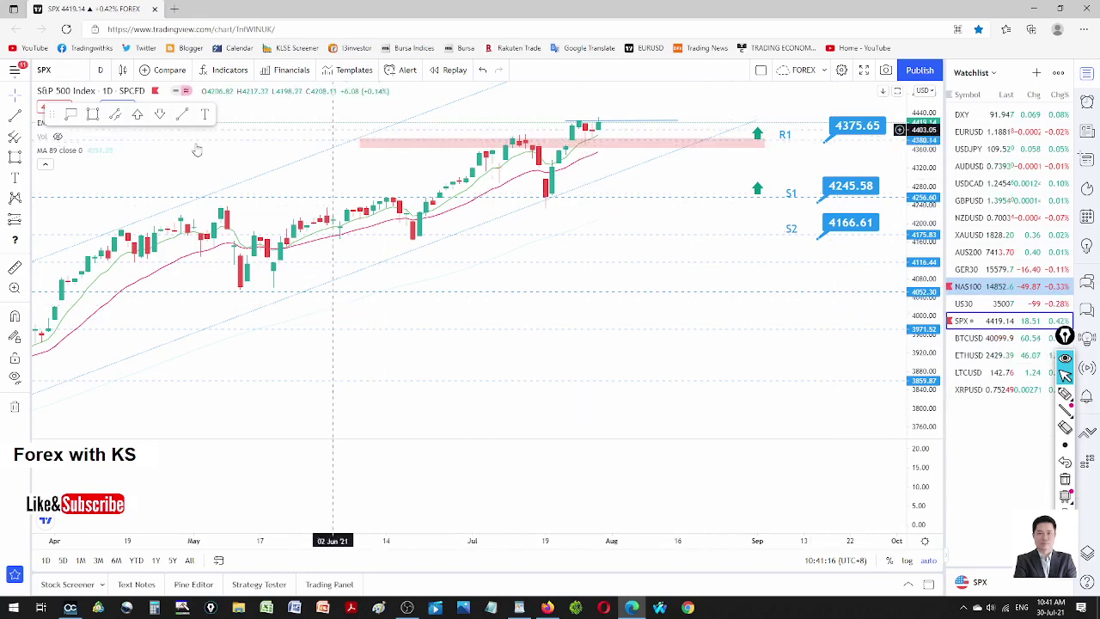
# Step: Switch the SPX chart to the 1 hour timeframe and examine the latest candles around the marked July high
pyautogui.click(100, 70)
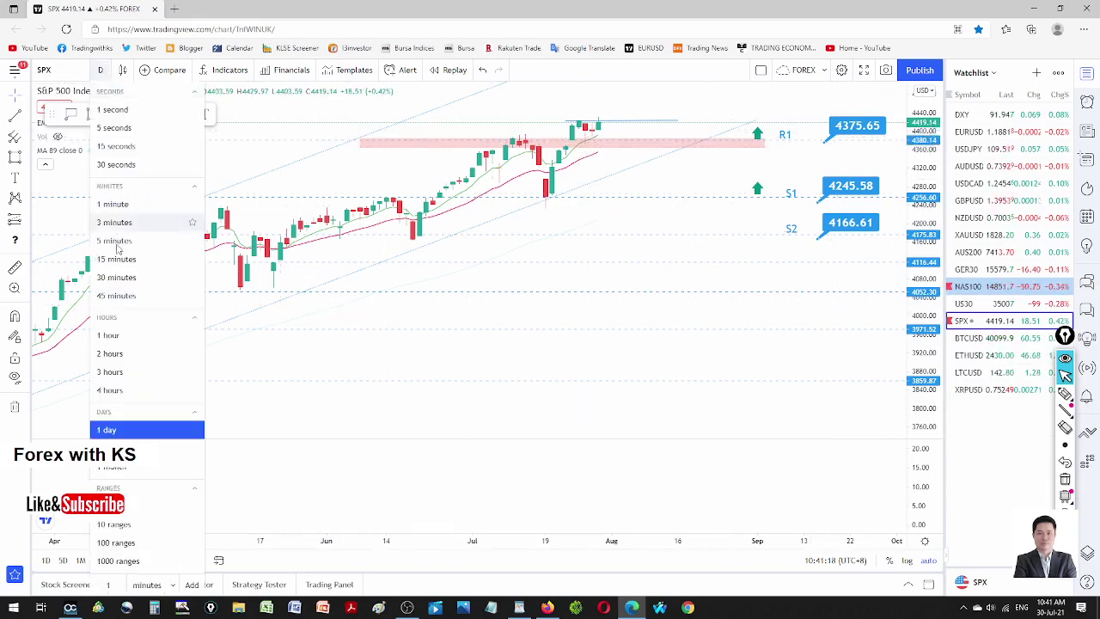
pyautogui.click(136, 337)
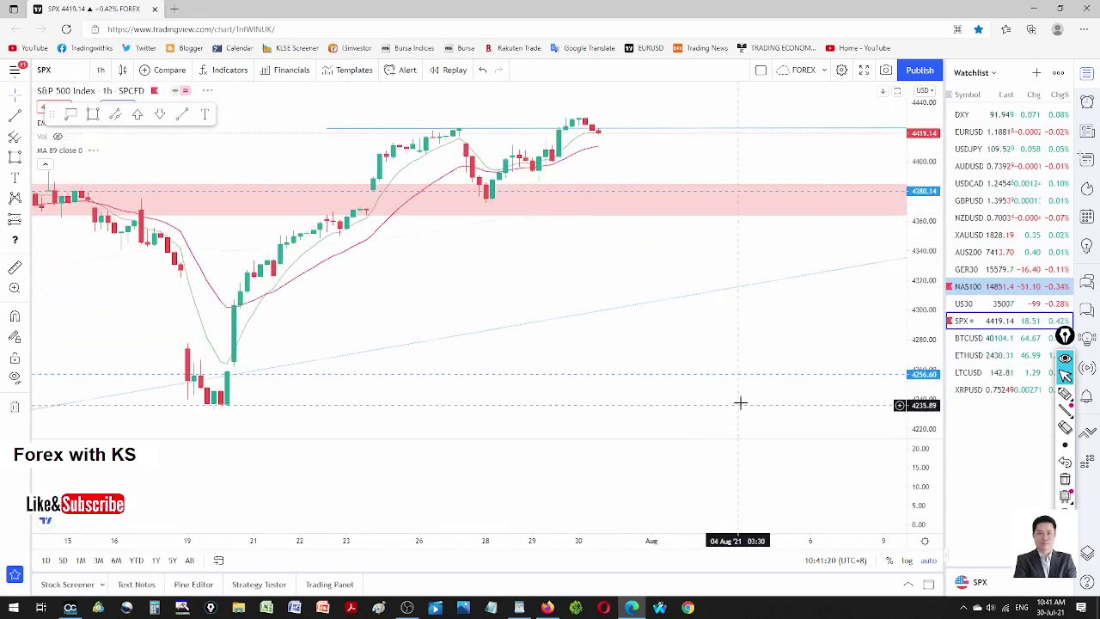
pyautogui.scroll(-5, 740, 403)
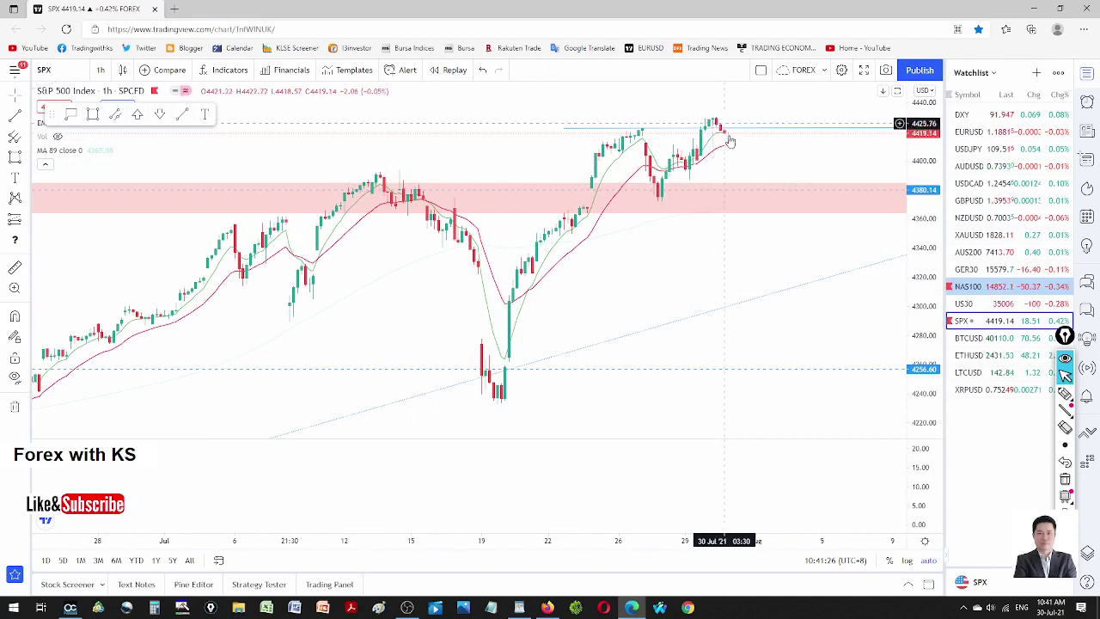
pyautogui.moveTo(1066, 393)
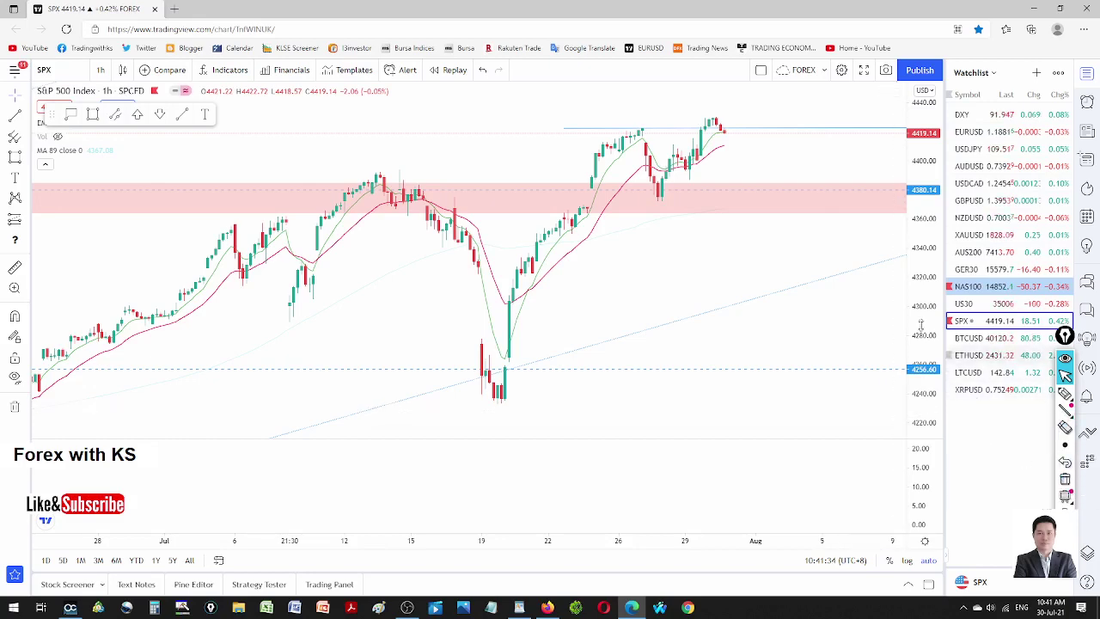
pyautogui.scroll(-2, 857, 364)
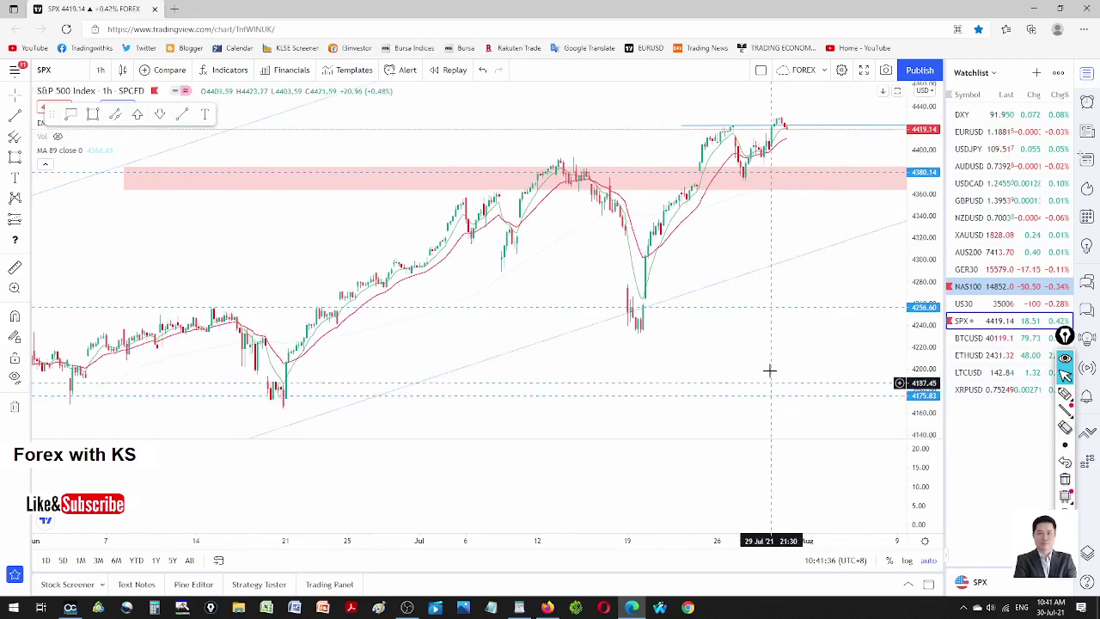
pyautogui.moveTo(768, 368); pyautogui.dragTo(564, 363)
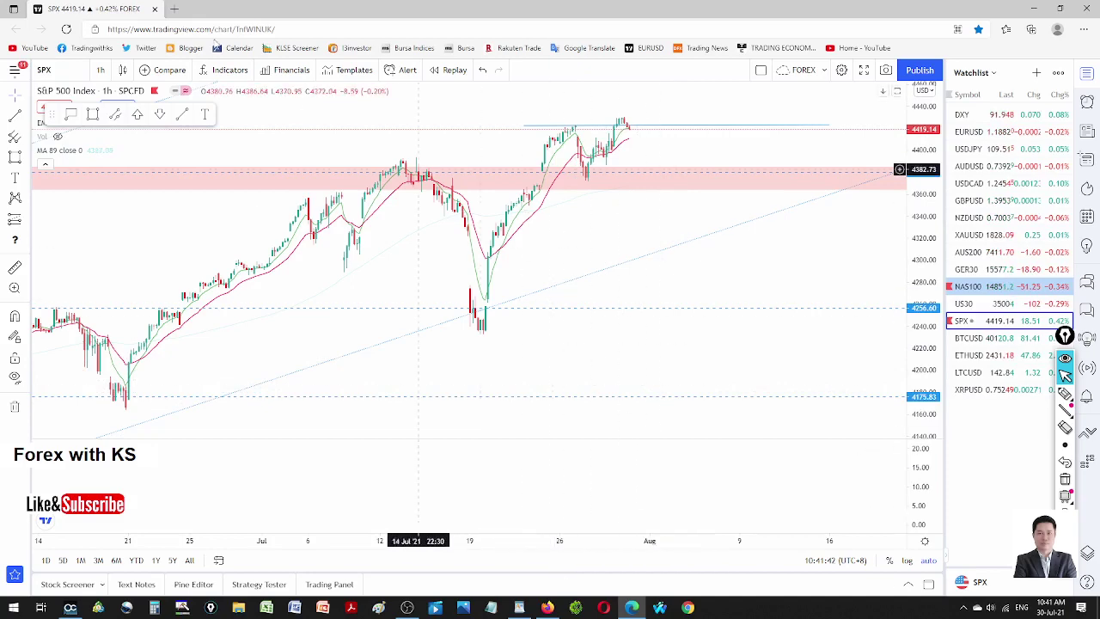
# Step: Return the SPX chart to the 1 day timeframe and examine the long-term rising channel
pyautogui.click(109, 68)
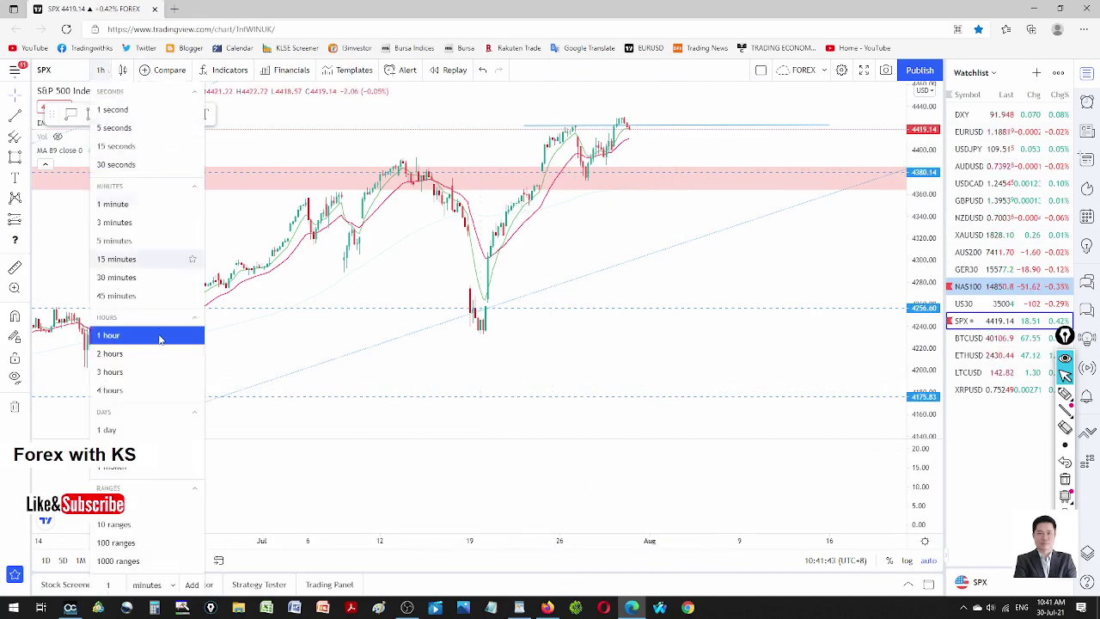
pyautogui.click(130, 429)
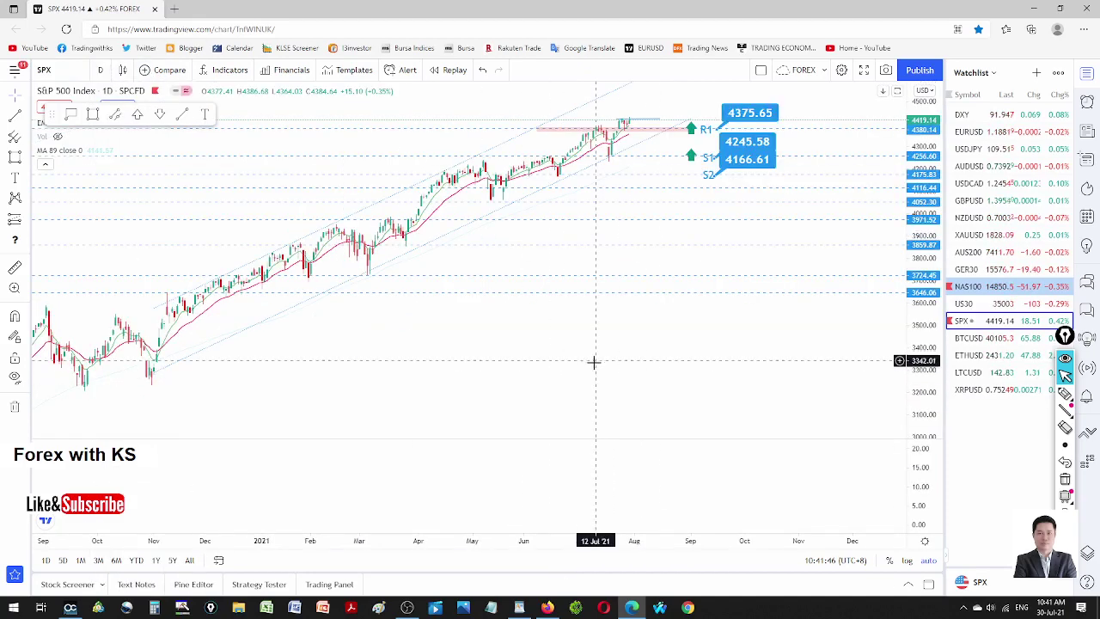
pyautogui.scroll(2, 592, 364)
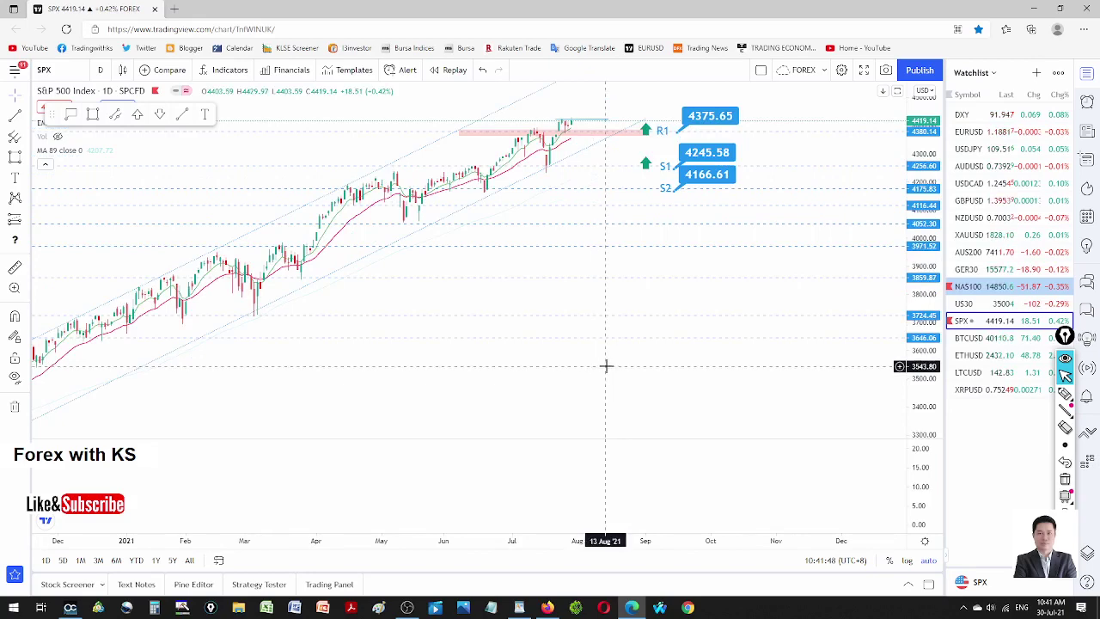
pyautogui.scroll(-2, 611, 365)
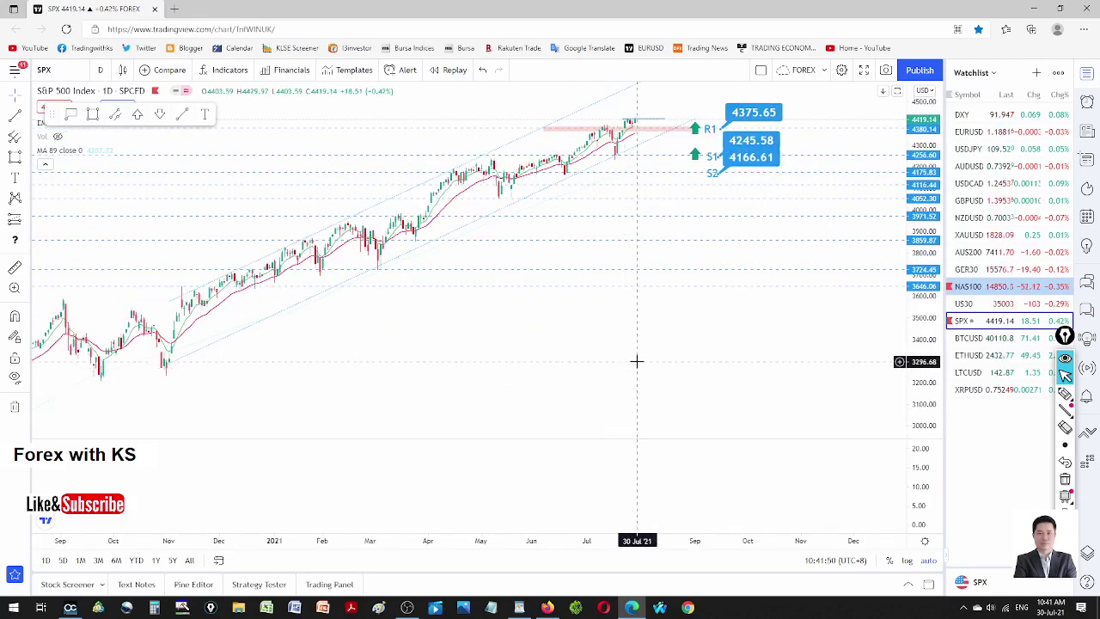
pyautogui.scroll(2, 607, 142)
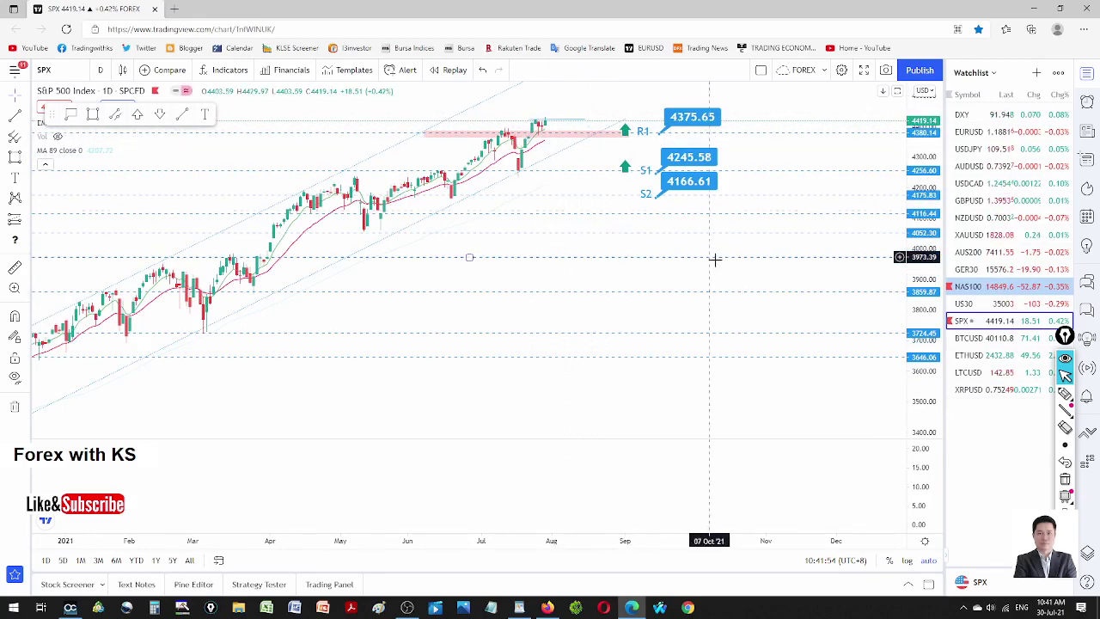
# Step: Open the BTCUSD chart and raise the resistance line at the latest candles to 40476.54 and its price callout to 40576.64
pyautogui.click(979, 338)
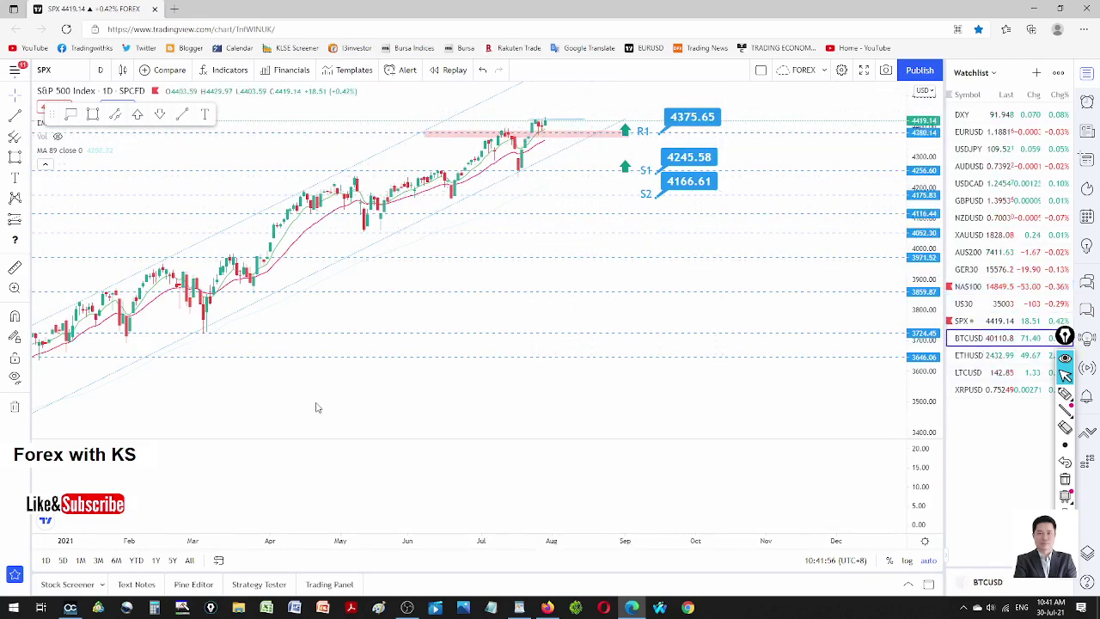
pyautogui.scroll(-3, 336, 393)
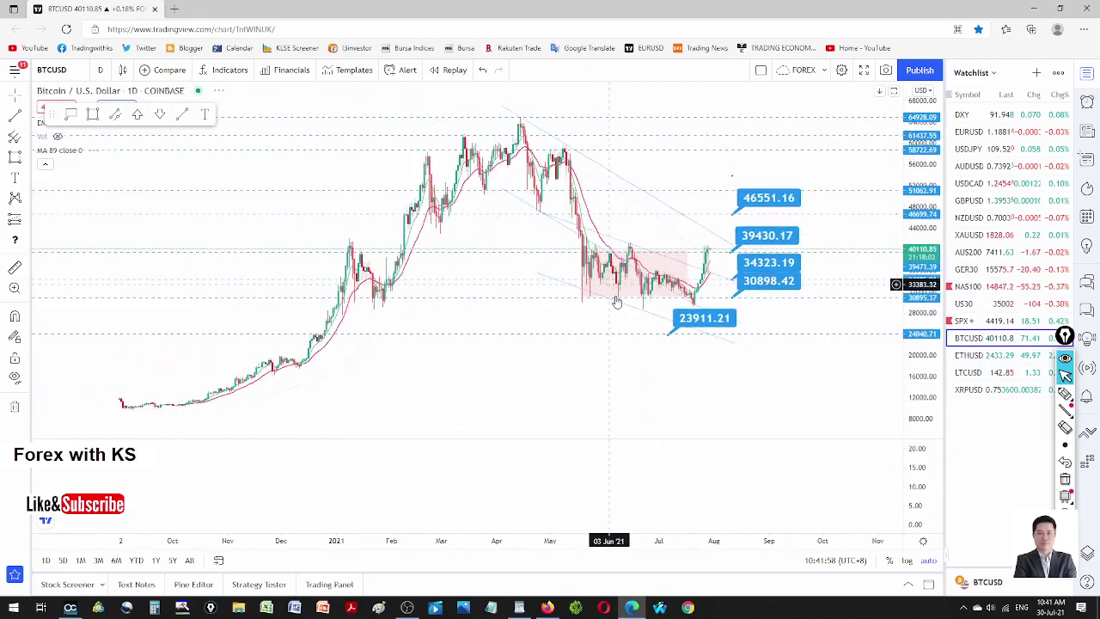
pyautogui.scroll(3, 617, 301)
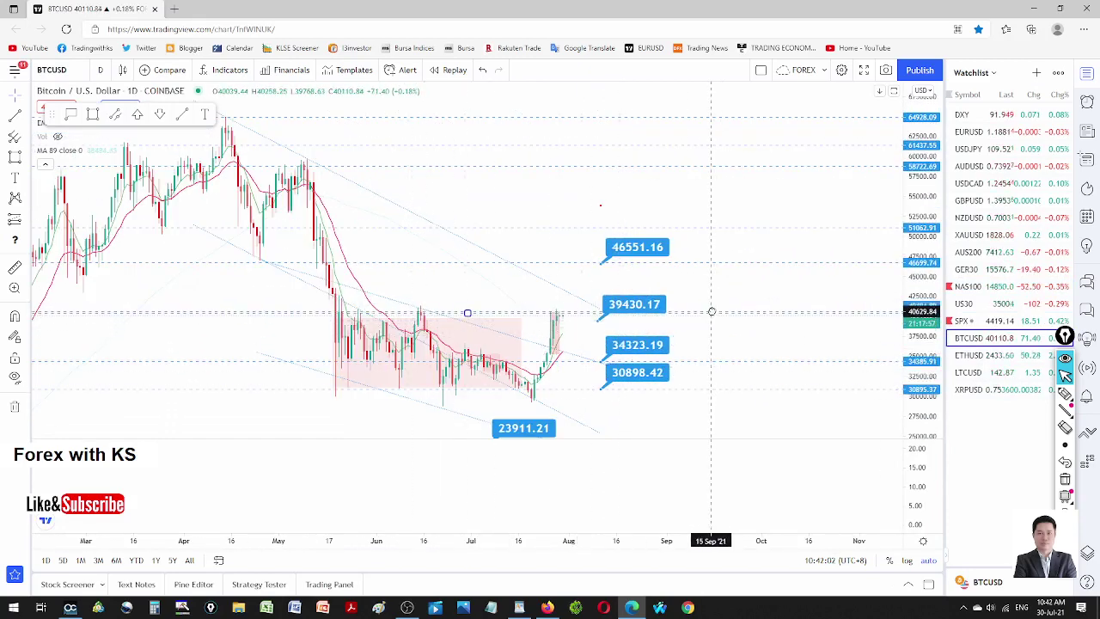
pyautogui.moveTo(657, 303); pyautogui.dragTo(672, 294)
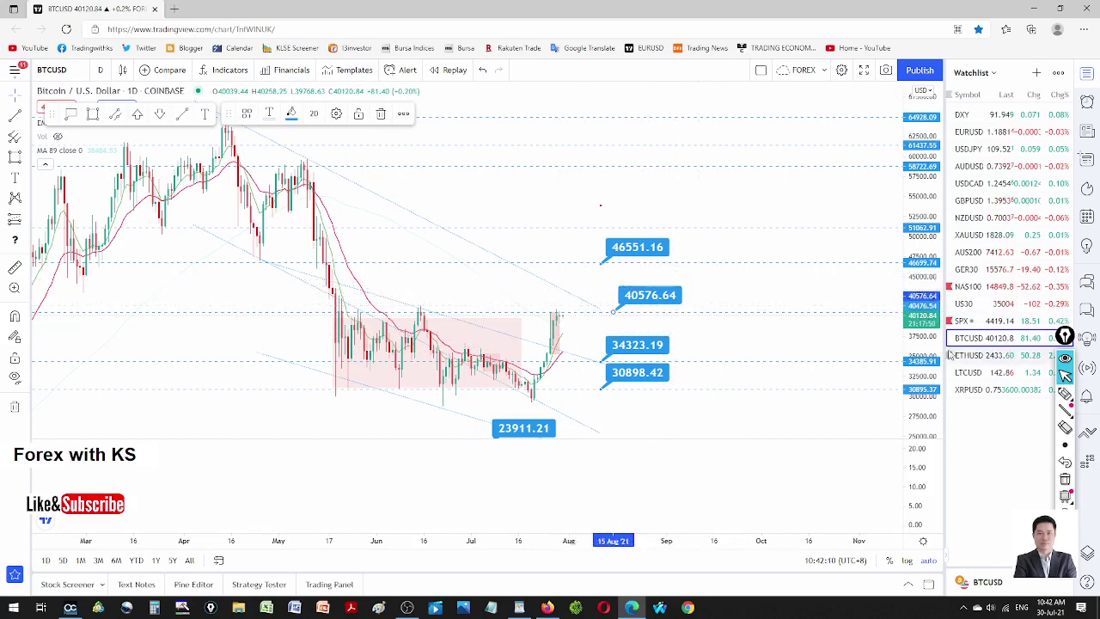
# Step: Sketch a BTCUSD break above resistance with a retest and rise towards 46551.16, trace the falling channel's upper line, and clear the ink
pyautogui.click(1065, 393)
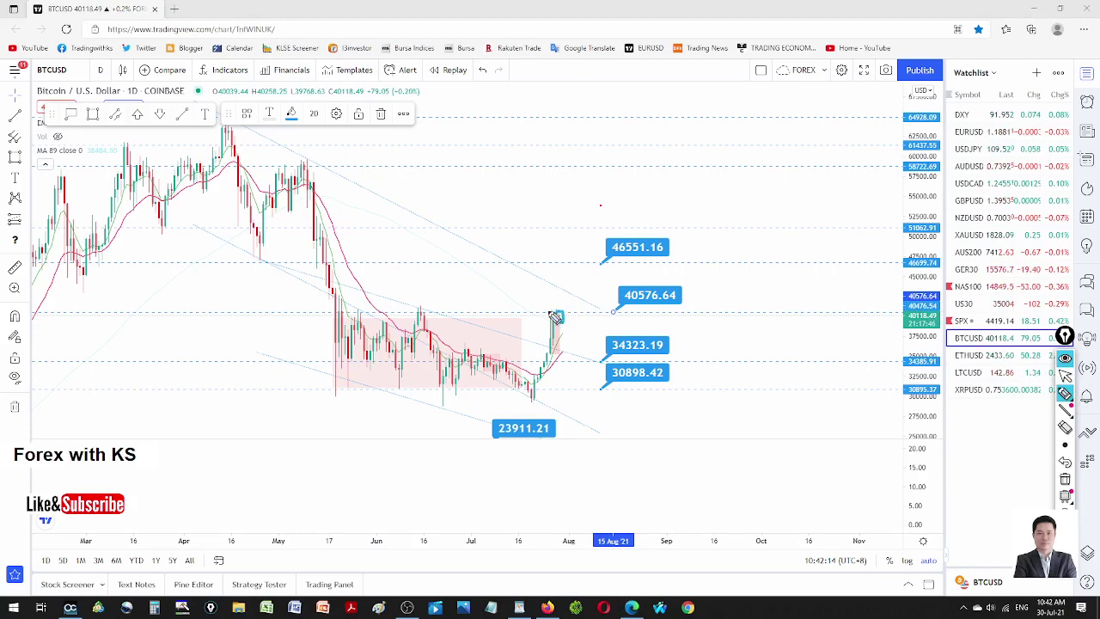
pyautogui.moveTo(568, 302)
pyautogui.mouseDown()
pyautogui.moveTo(592, 310)
pyautogui.moveTo(618, 278)
pyautogui.mouseUp()
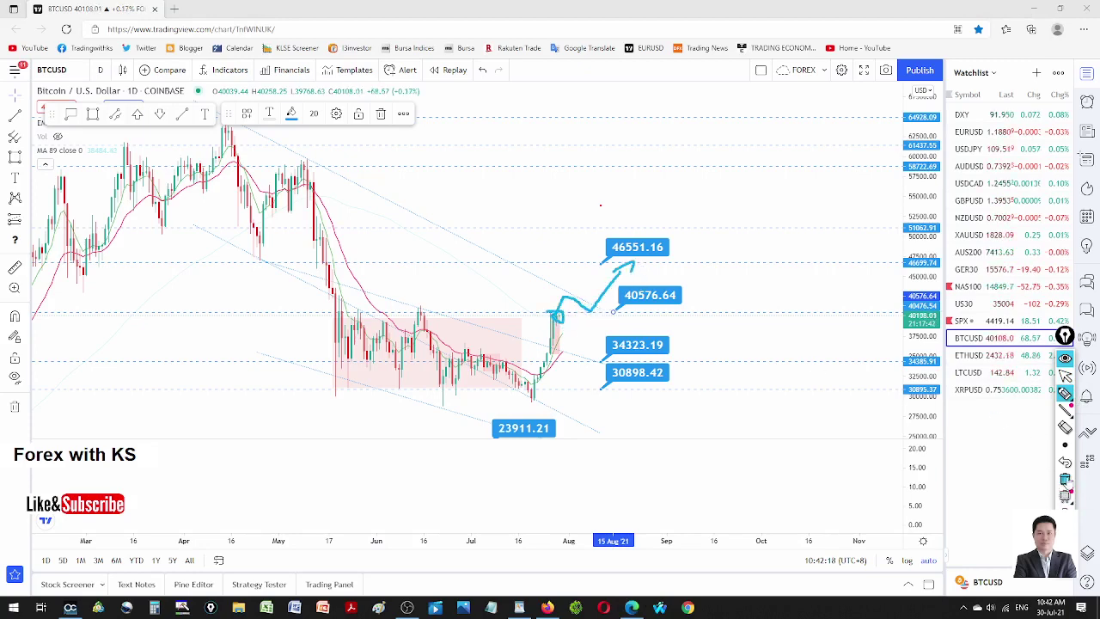
pyautogui.click(1065, 478)
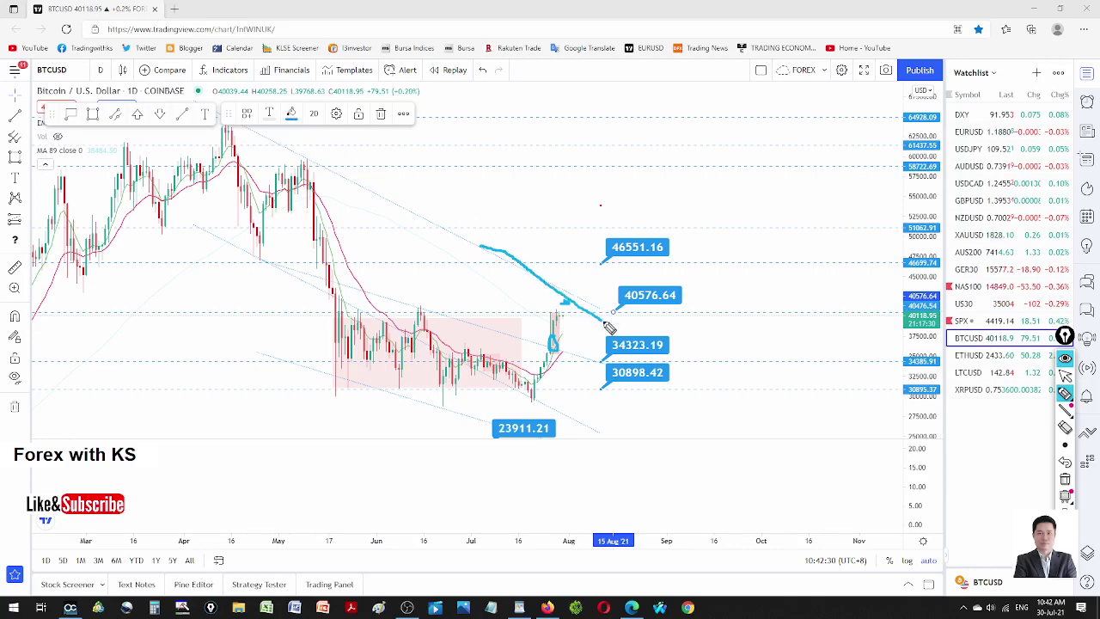
pyautogui.click(1066, 480)
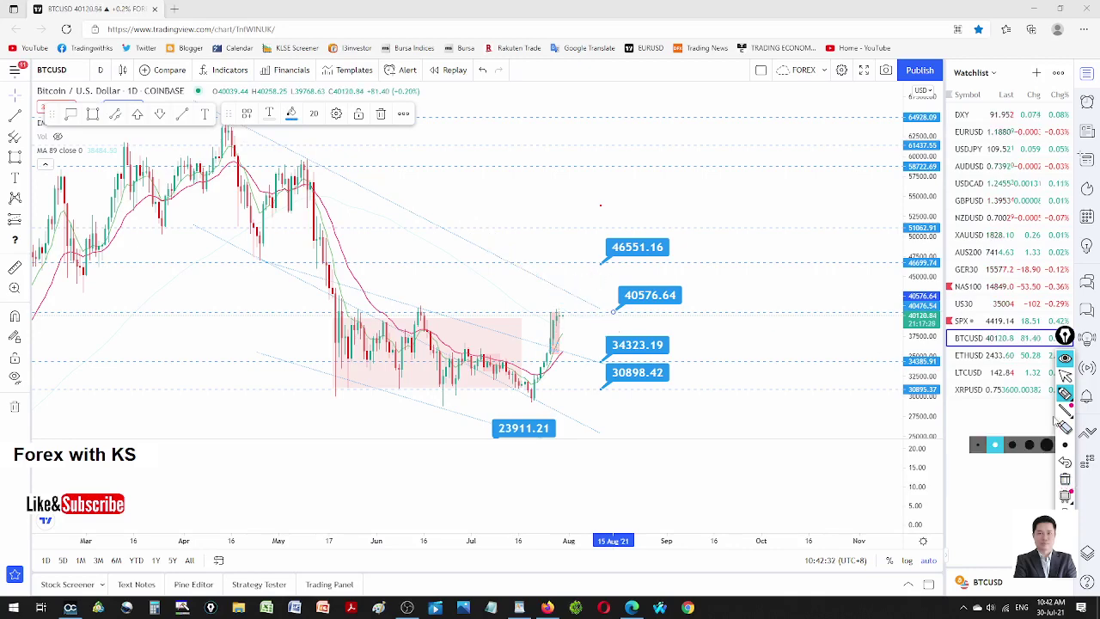
# Step: Open the ETHUSD chart and move the price callout on the horizontal line at the latest candles to 2416.52
pyautogui.click(980, 355)
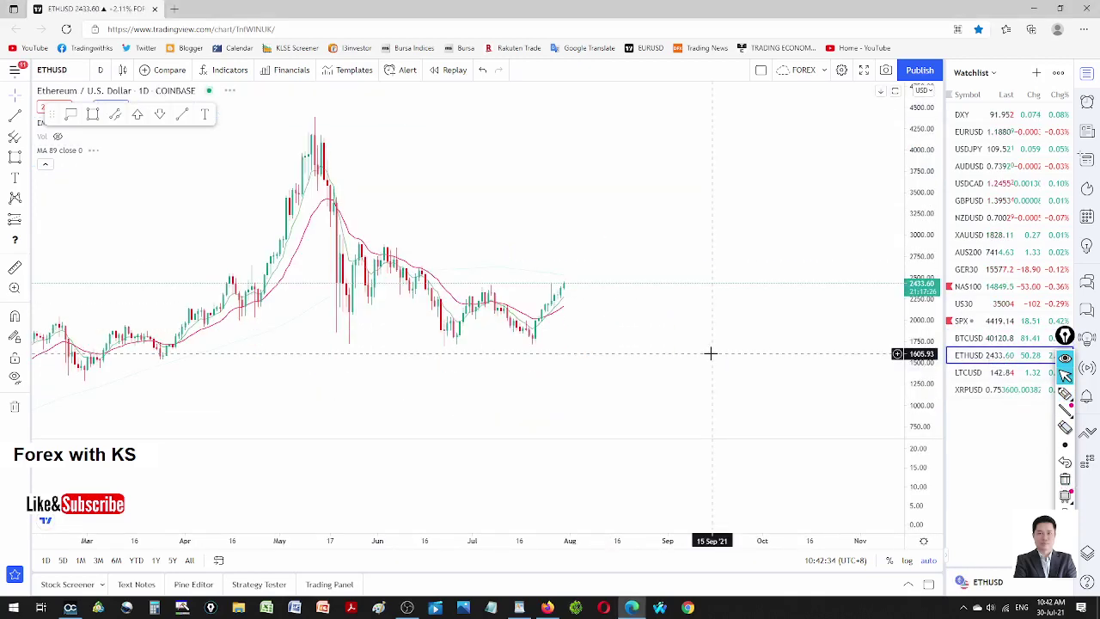
pyautogui.click(1067, 393)
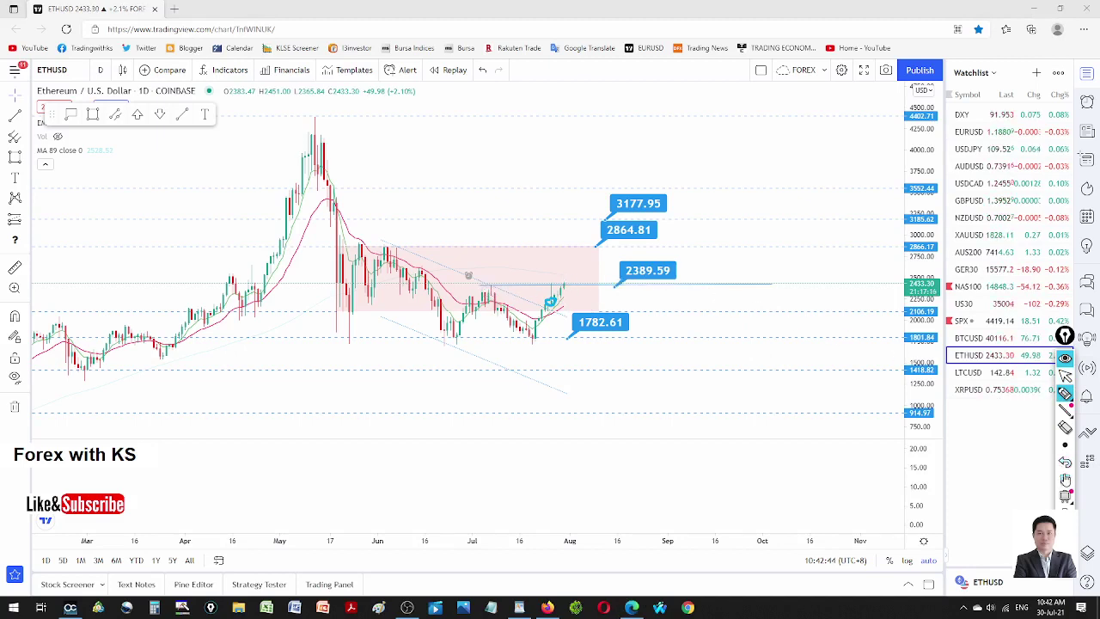
pyautogui.moveTo(647, 273); pyautogui.dragTo(647, 270)
pyautogui.click(702, 340)
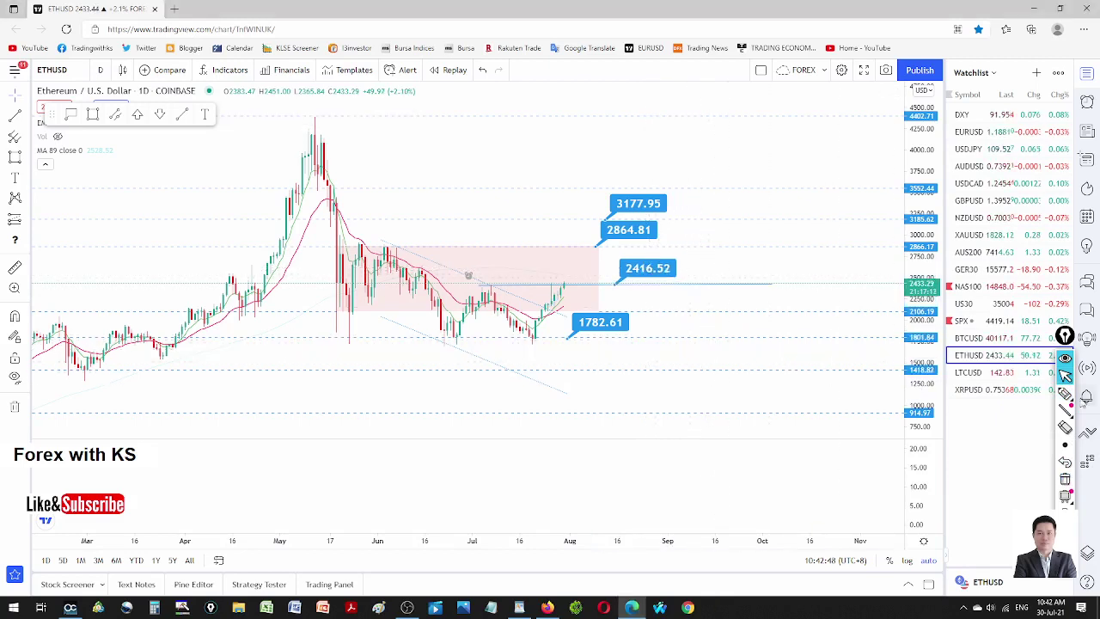
# Step: Sketch an ETHUSD break above 2416.52 with a retest and rises past 2864.81 and 3177.95, and clear the ink
pyautogui.click(1064, 393)
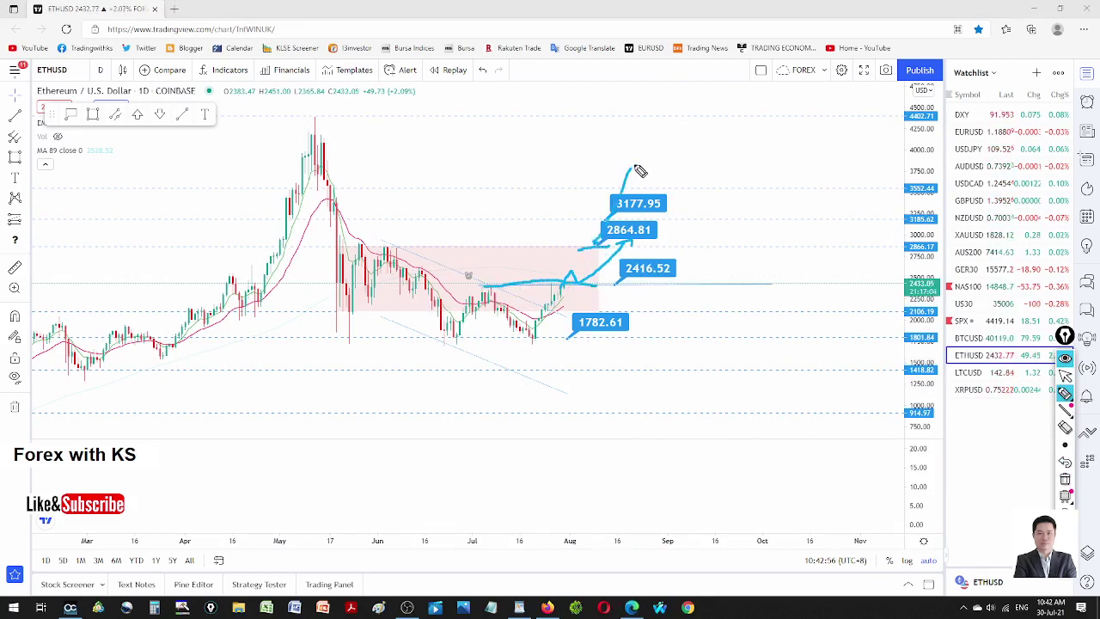
pyautogui.click(1066, 486)
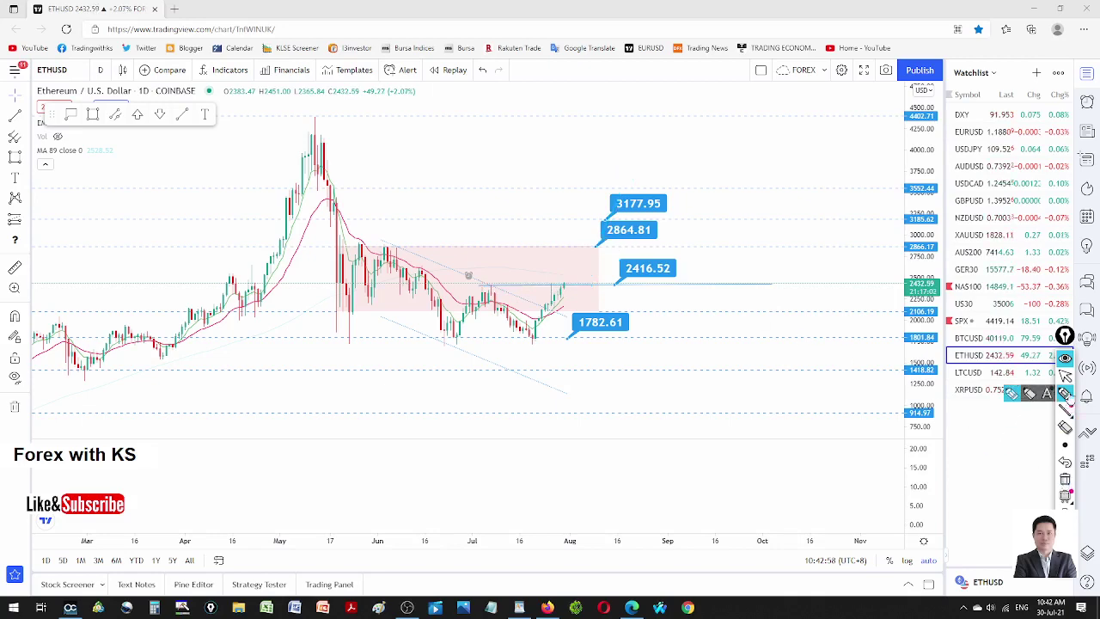
# Step: Open the LTCUSD chart and examine the latest candles against the falling channel and the 158.35 level
pyautogui.press('Down')
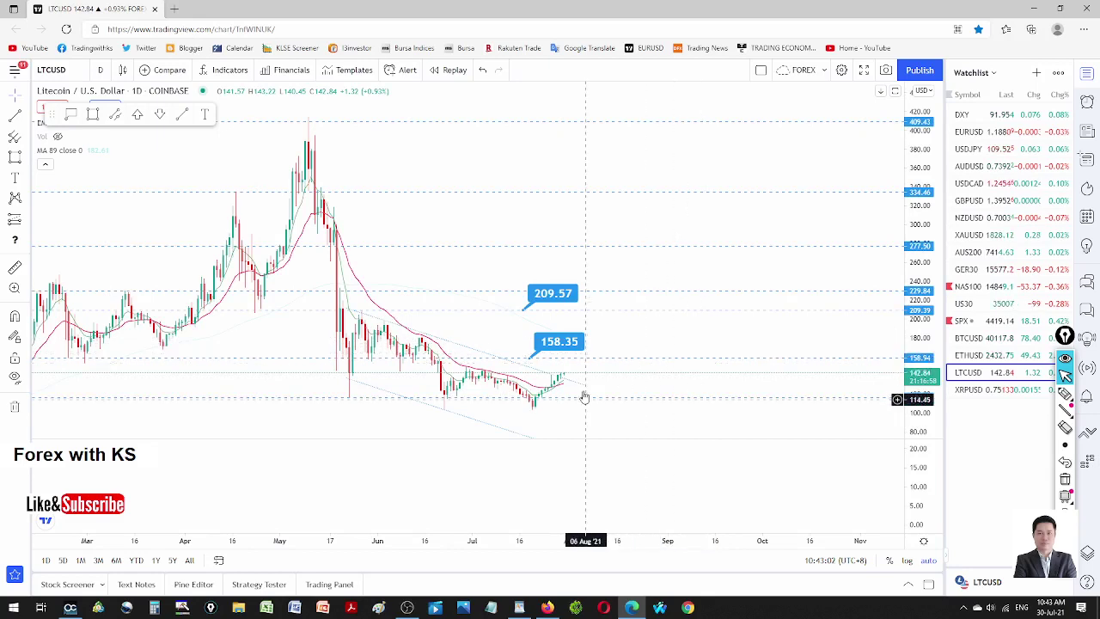
pyautogui.scroll(1, 586, 401)
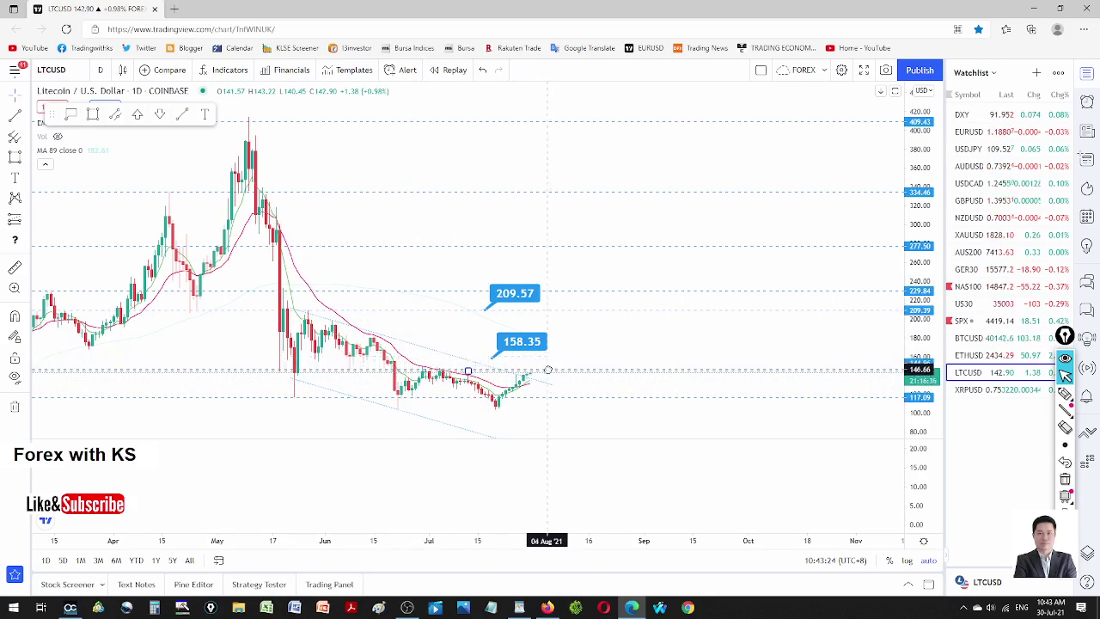
# Step: Move the LTCUSD horizontal line to 172.80 and shift the two price callouts past the latest candles to 174.76 and 211.39
pyautogui.moveTo(547, 369)
pyautogui.mouseDown()
pyautogui.moveTo(604, 292)
pyautogui.moveTo(690, 295)
pyautogui.moveTo(690, 280)
pyautogui.moveTo(621, 298)
pyautogui.mouseUp()
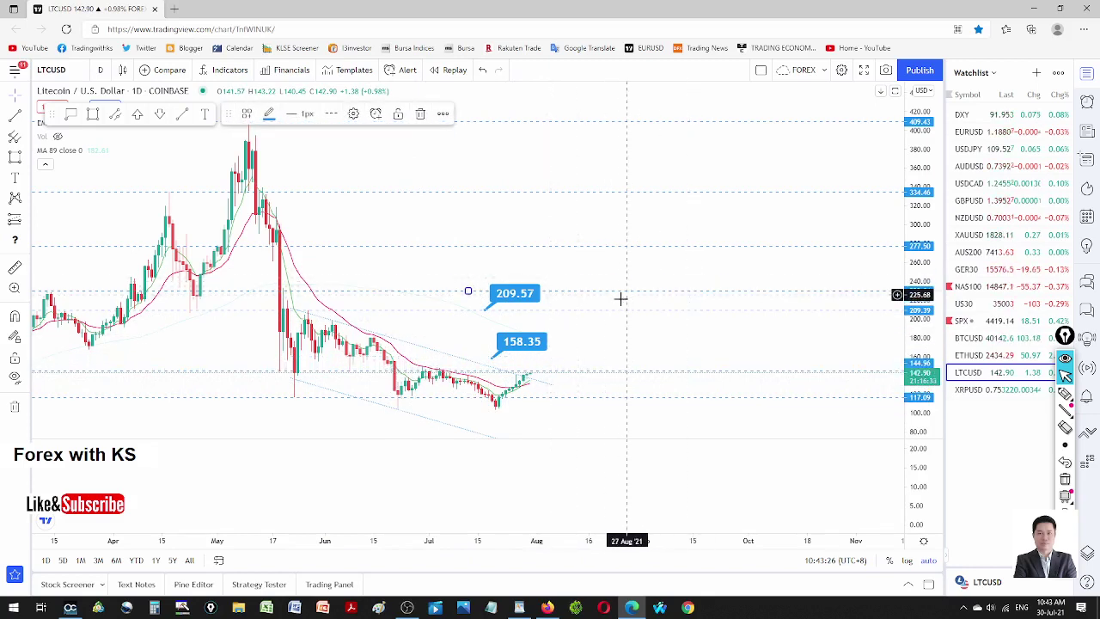
pyautogui.click(606, 343)
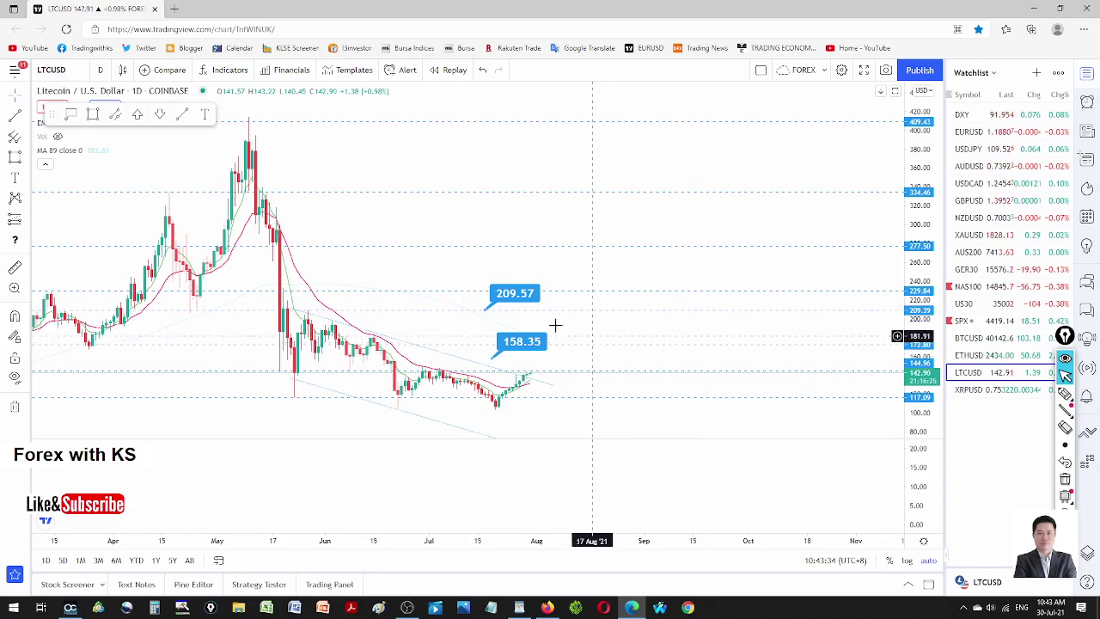
pyautogui.moveTo(516, 339); pyautogui.dragTo(577, 319)
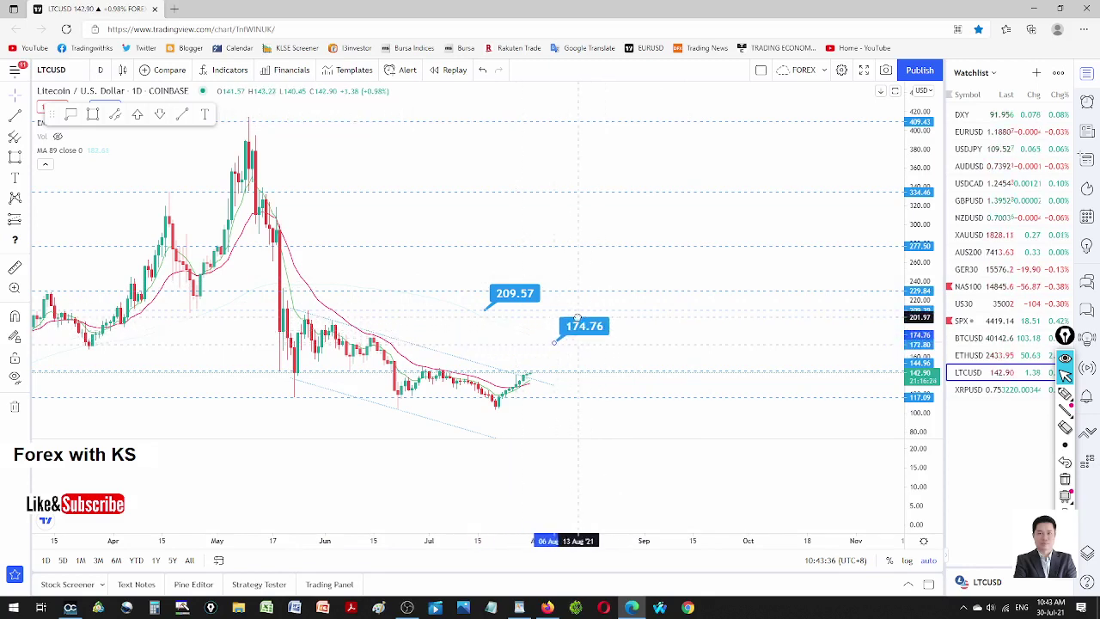
pyautogui.moveTo(512, 300); pyautogui.dragTo(588, 297)
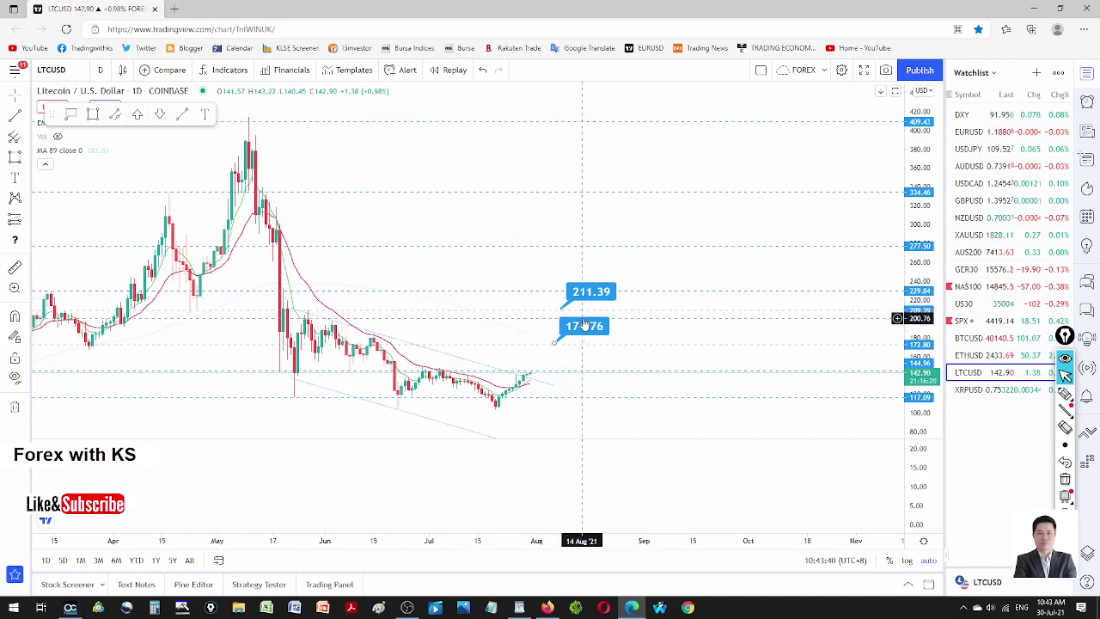
# Step: Open the XRPUSD chart, ink marks at the latest upswing and near the 0.79438 and 1.04814 levels, and clear the ink
pyautogui.click(1012, 389)
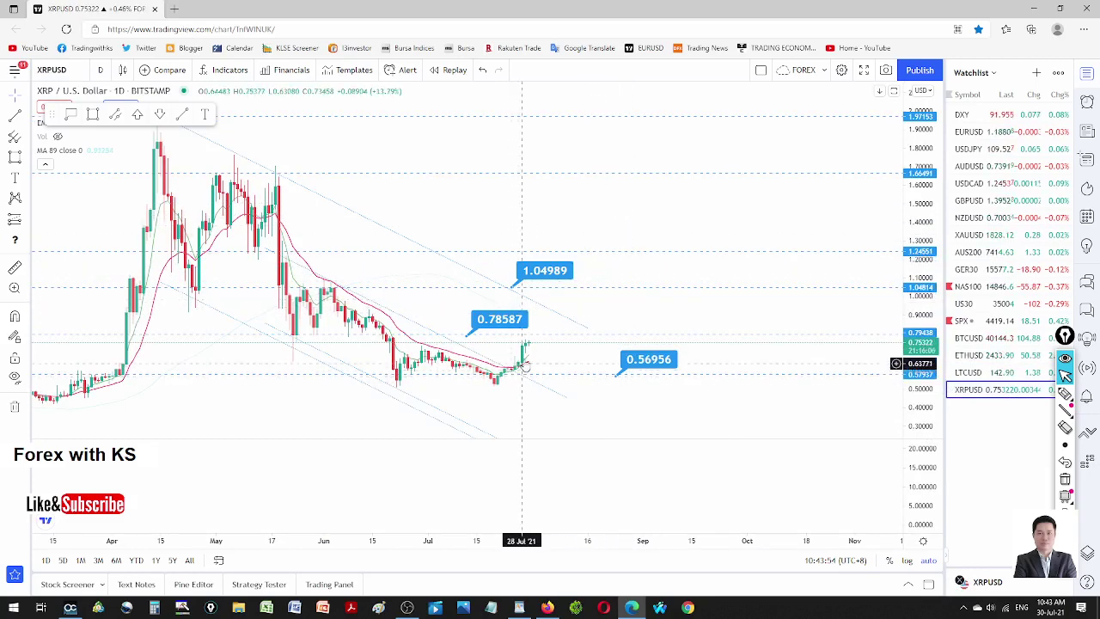
pyautogui.click(1065, 393)
pyautogui.moveTo(528, 368); pyautogui.dragTo(523, 369)
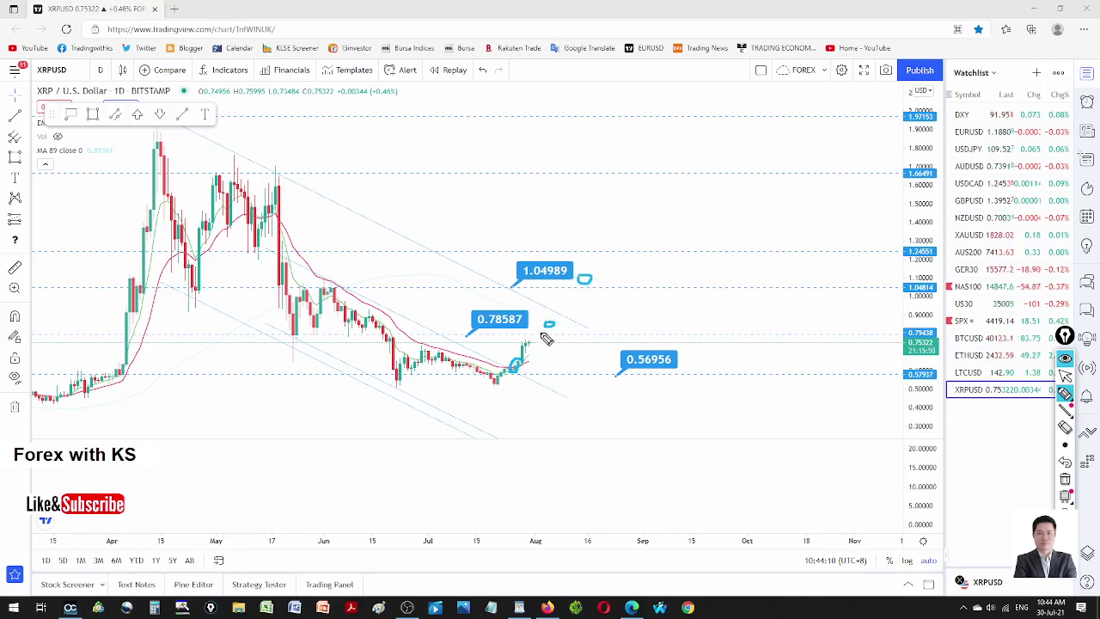
pyautogui.click(1067, 481)
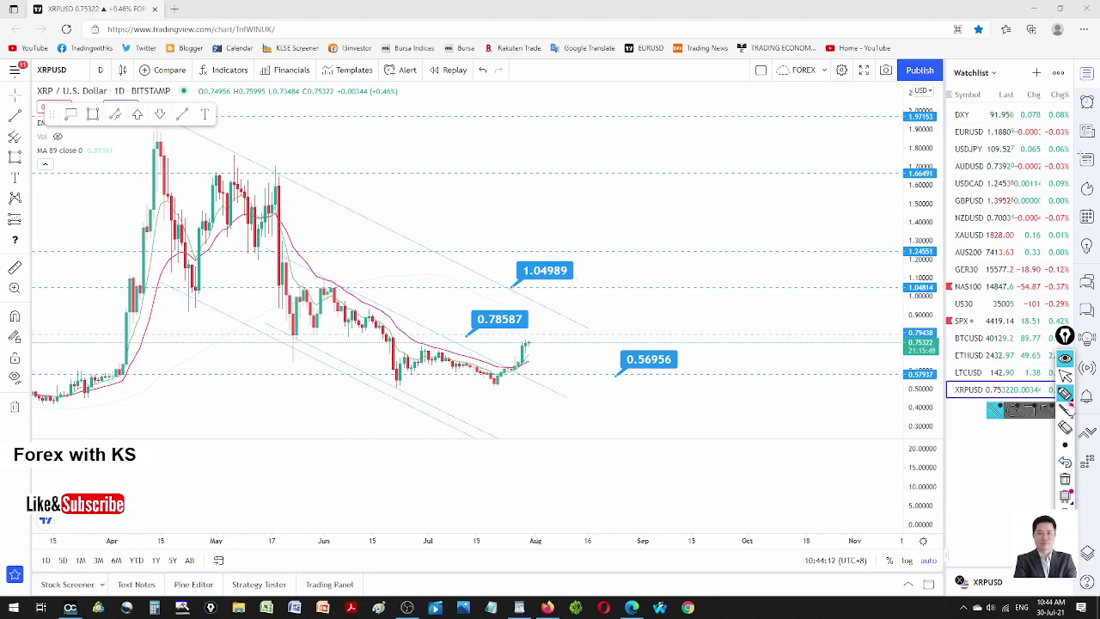
# Step: Move the upper two XRPUSD price callouts beyond the latest candles to 0.79515 and 1.05298, above the 0.56956 callout
pyautogui.click(1065, 375)
pyautogui.moveTo(483, 327); pyautogui.dragTo(637, 319)
pyautogui.moveTo(545, 270); pyautogui.dragTo(659, 270)
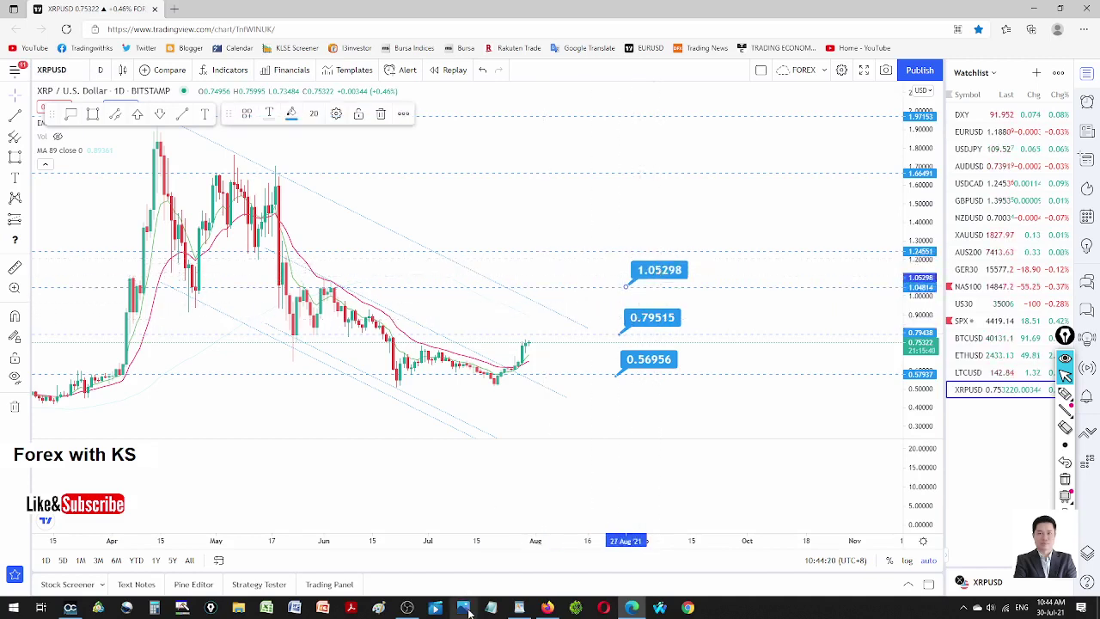
# Step: Open the pinned Subscribe - Forex image in Photos and circle the word LIKE with the ink pen
pyautogui.rightClick(468, 612)
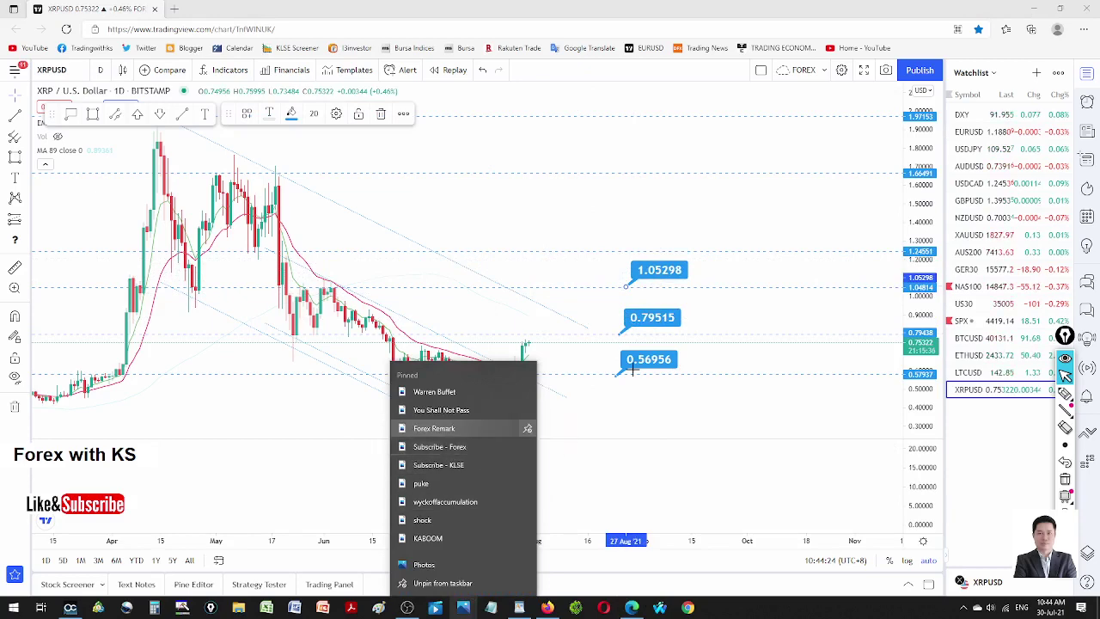
pyautogui.click(439, 446)
pyautogui.click(1065, 392)
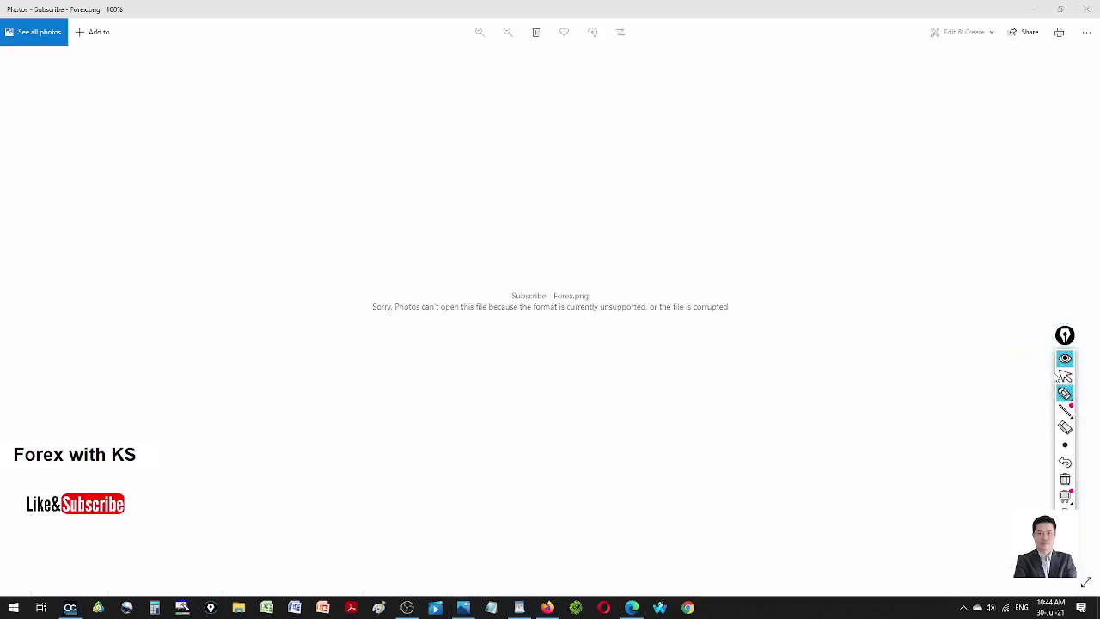
pyautogui.moveTo(860, 238)
pyautogui.mouseDown()
pyautogui.moveTo(795, 339)
pyautogui.moveTo(935, 263)
pyautogui.mouseUp()
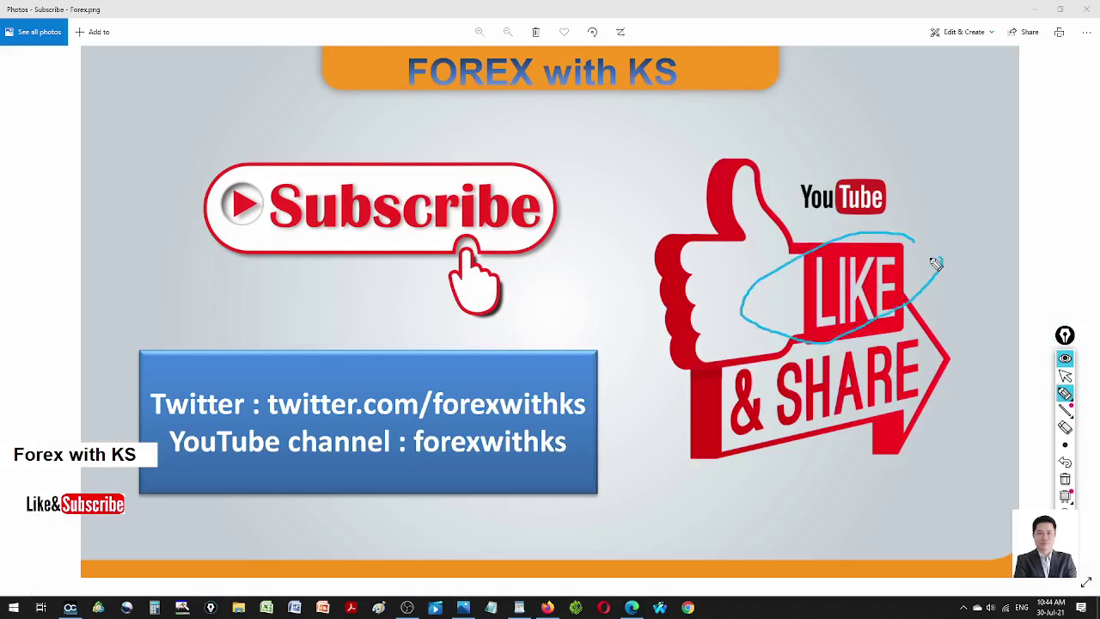